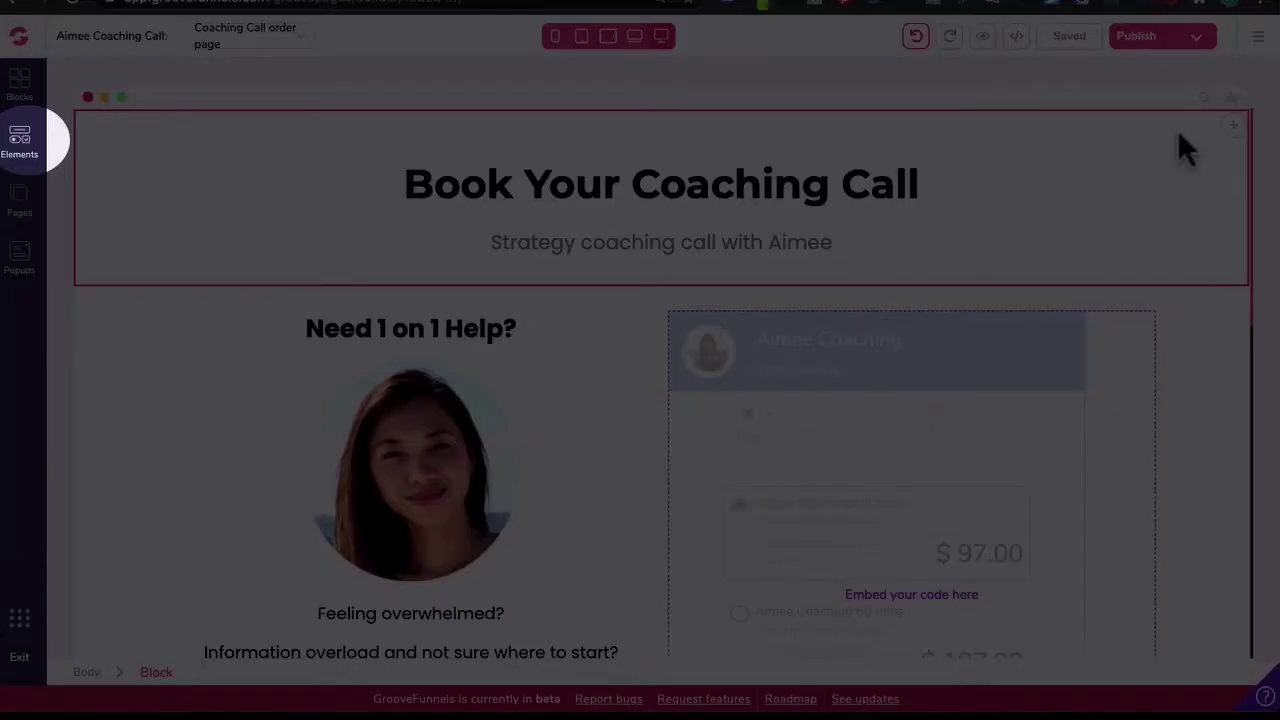
Step: Add the Checkout-embed ecommerce element to the Coaching Call order page beside the coaching text, and save the page
{"action": "left_click", "coordinate": [20, 142]}
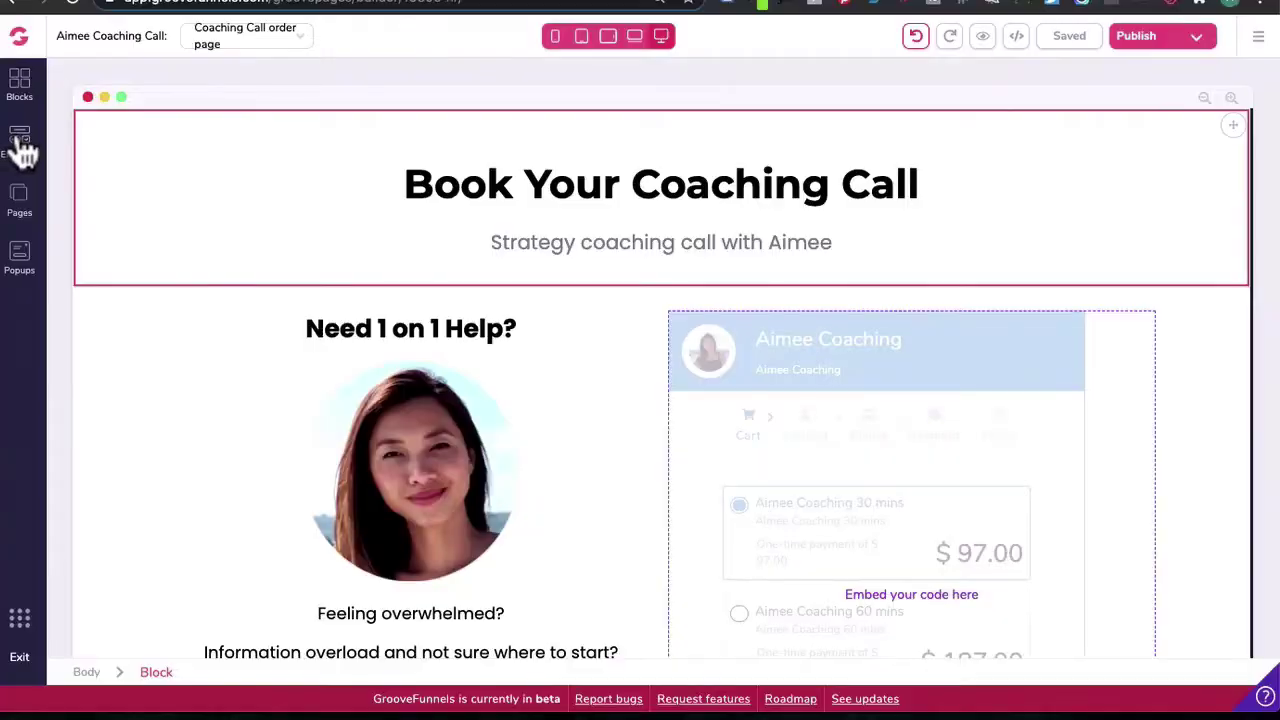
{"action": "scroll", "coordinate": [199, 538], "scroll_direction": "down", "scroll_amount": 3}
{"action": "scroll", "coordinate": [199, 538], "scroll_direction": "down", "scroll_amount": 5}
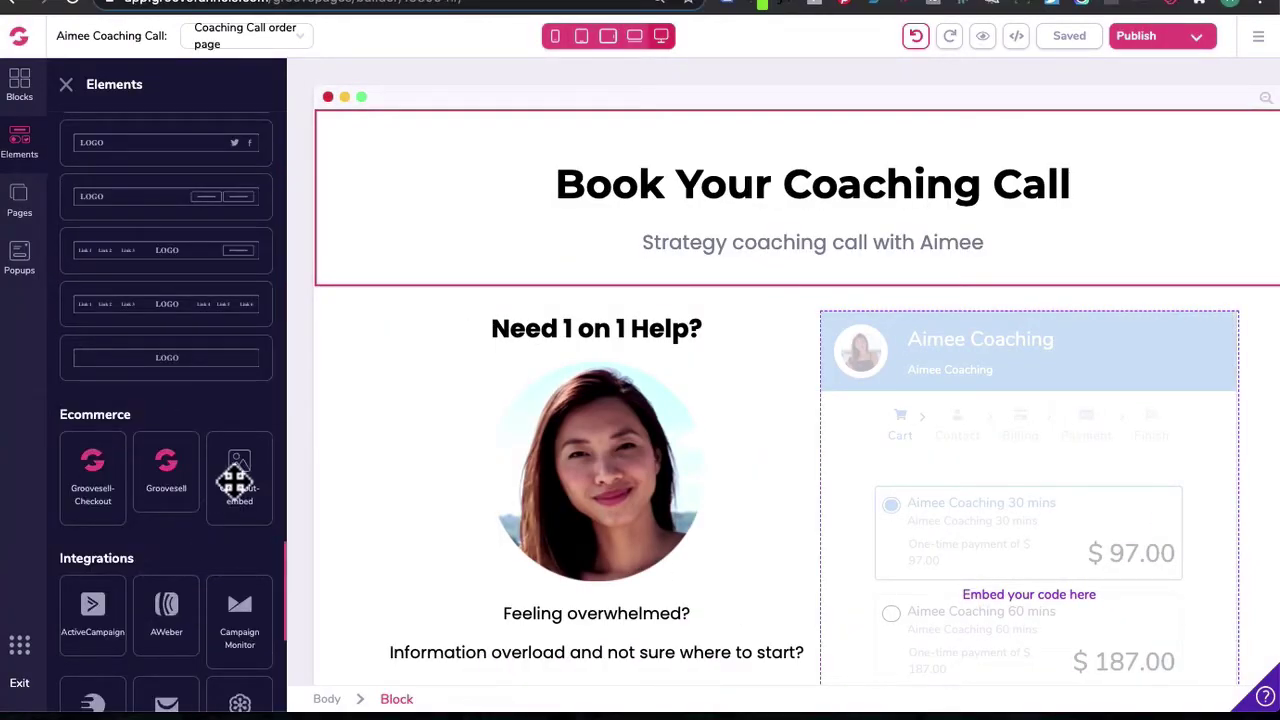
{"action": "left_click_drag", "start_coordinate": [235, 483], "coordinate": [971, 431]}
{"action": "left_click", "coordinate": [66, 84]}
{"action": "left_click", "coordinate": [1078, 48]}
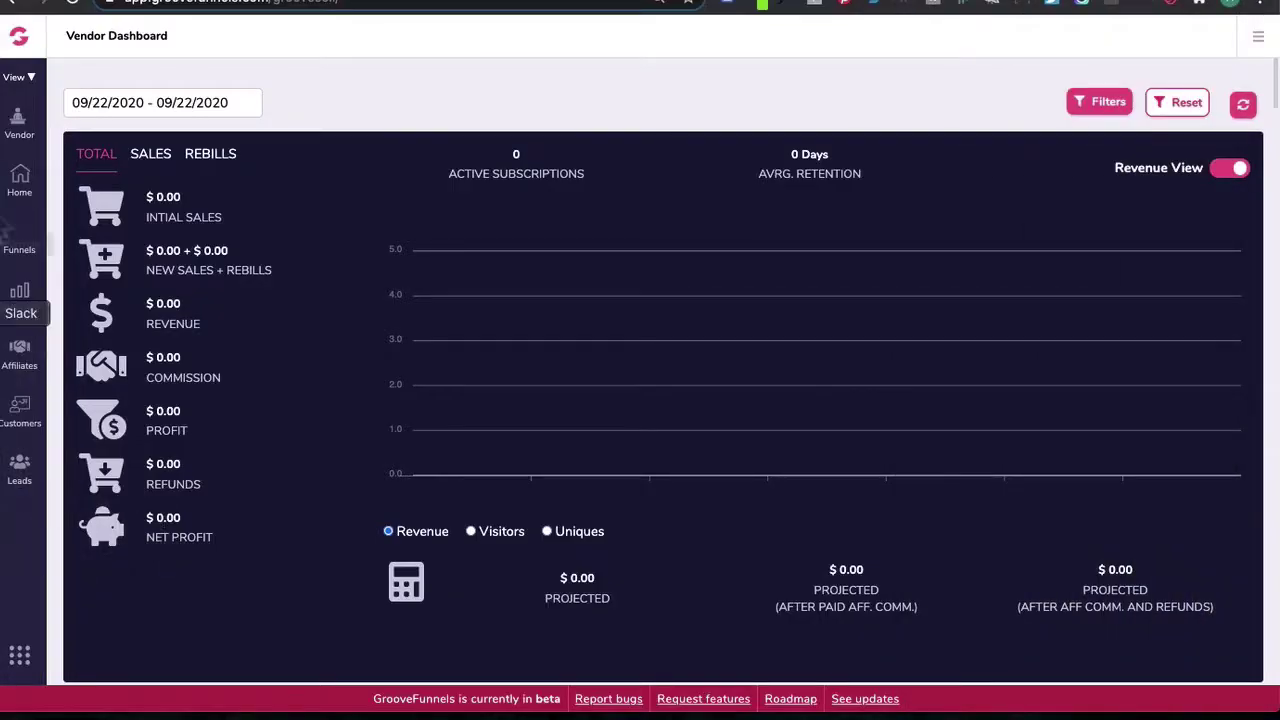
Step: Create a GrooveSell product funnel using Aimee Coaching 2 as its internal name, name and description
{"action": "left_click", "coordinate": [28, 251]}
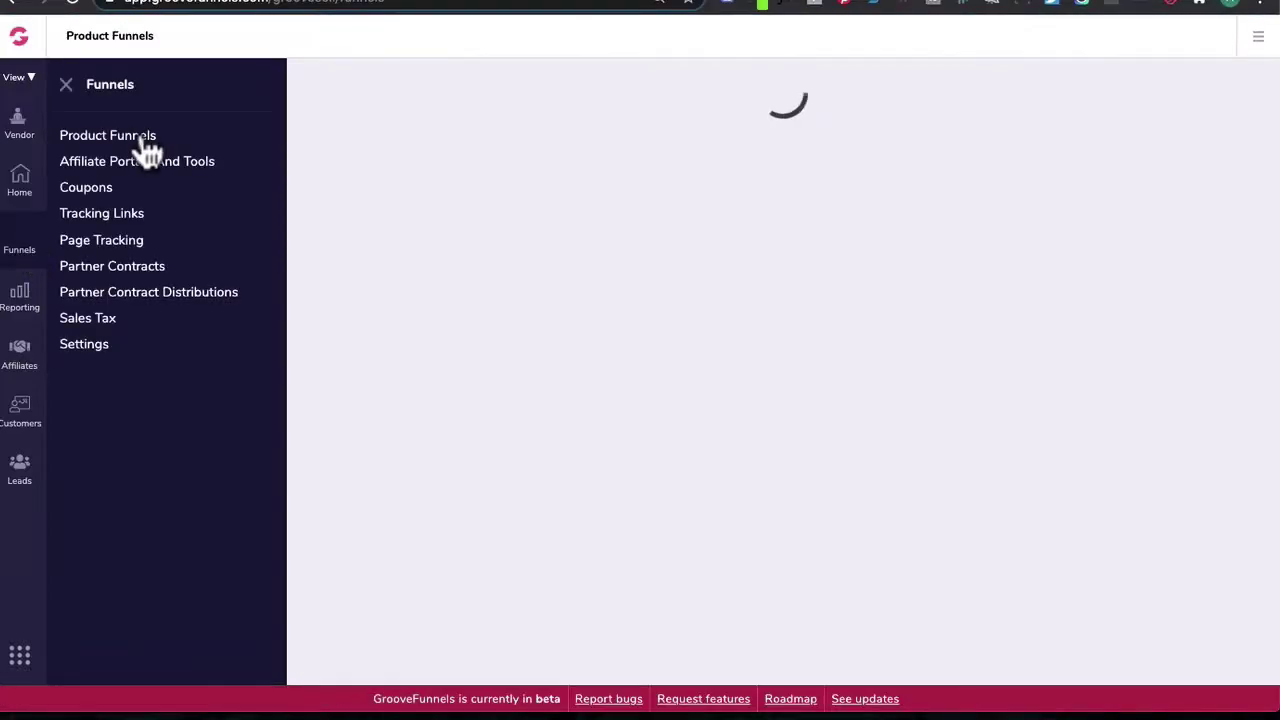
{"action": "left_click", "coordinate": [140, 137]}
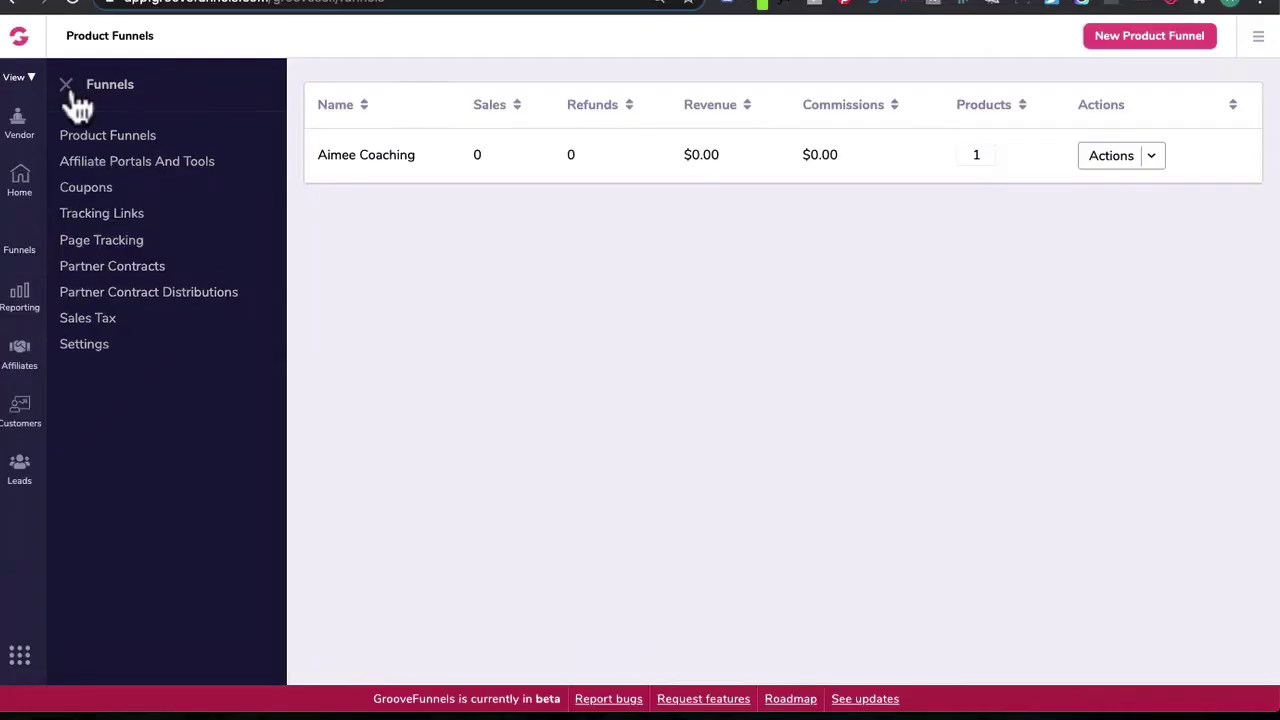
{"action": "left_click", "coordinate": [67, 85]}
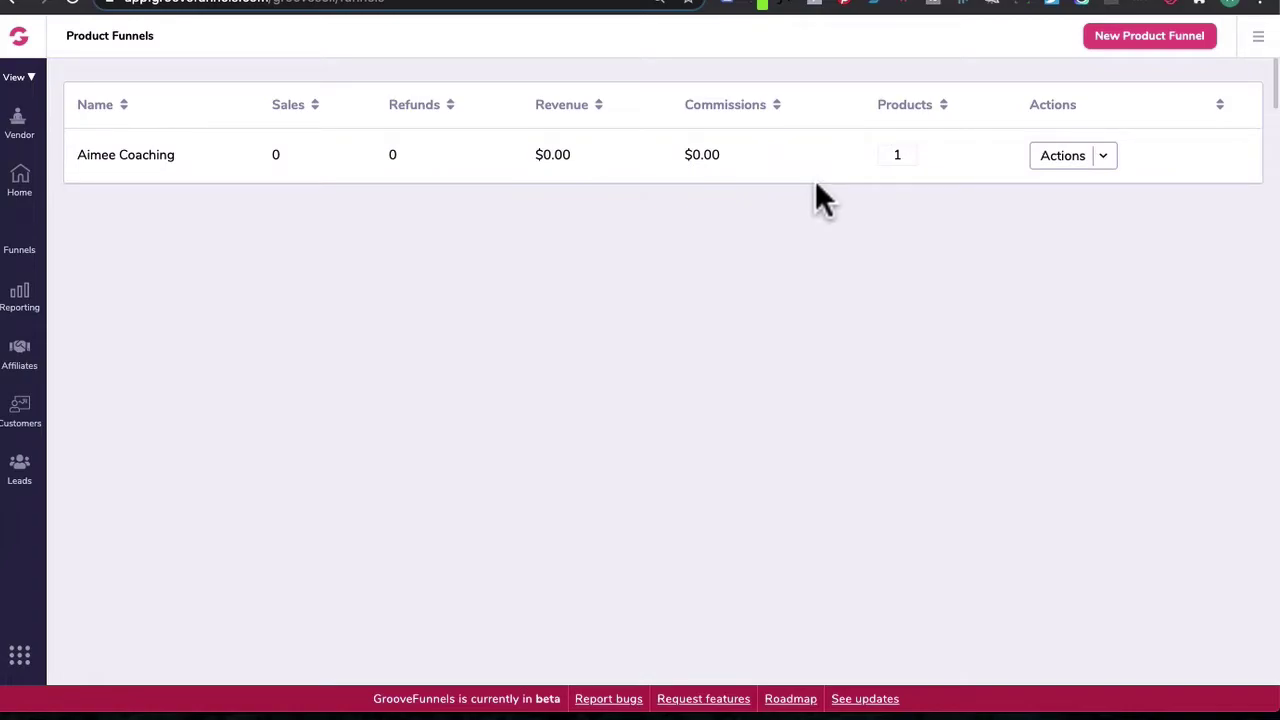
{"action": "left_click", "coordinate": [1137, 40]}
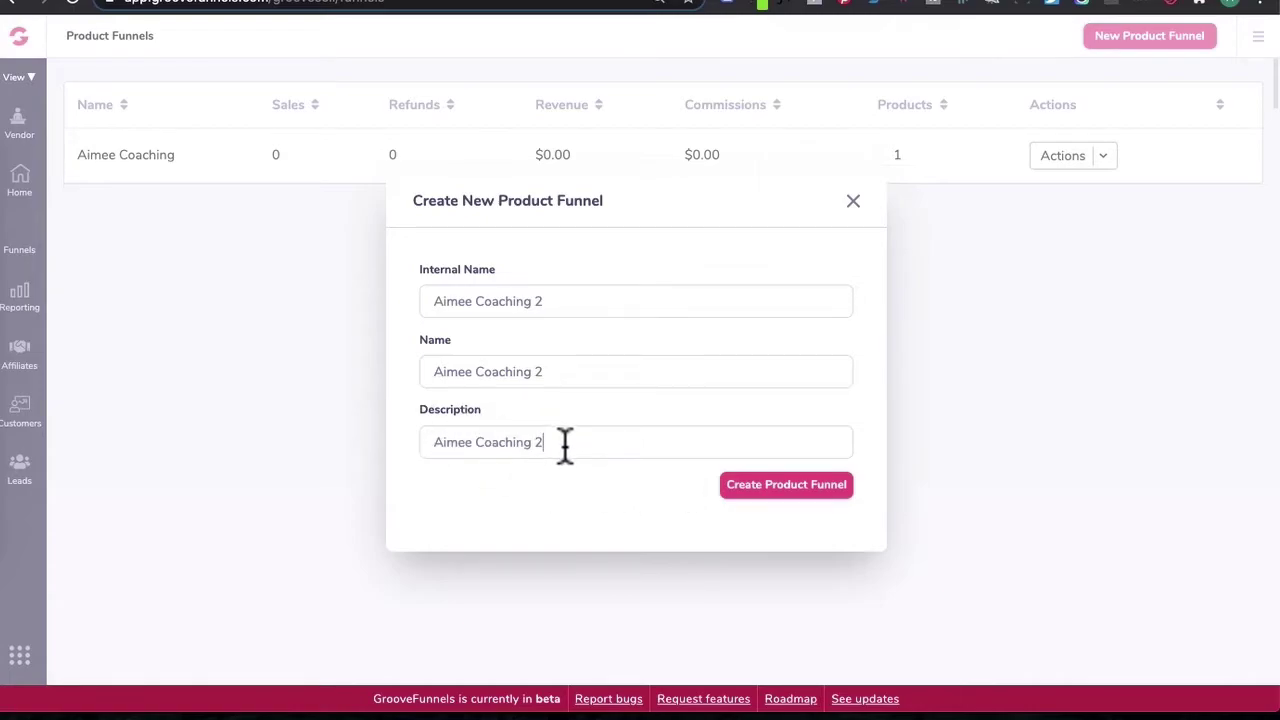
{"action": "left_click", "coordinate": [765, 508]}
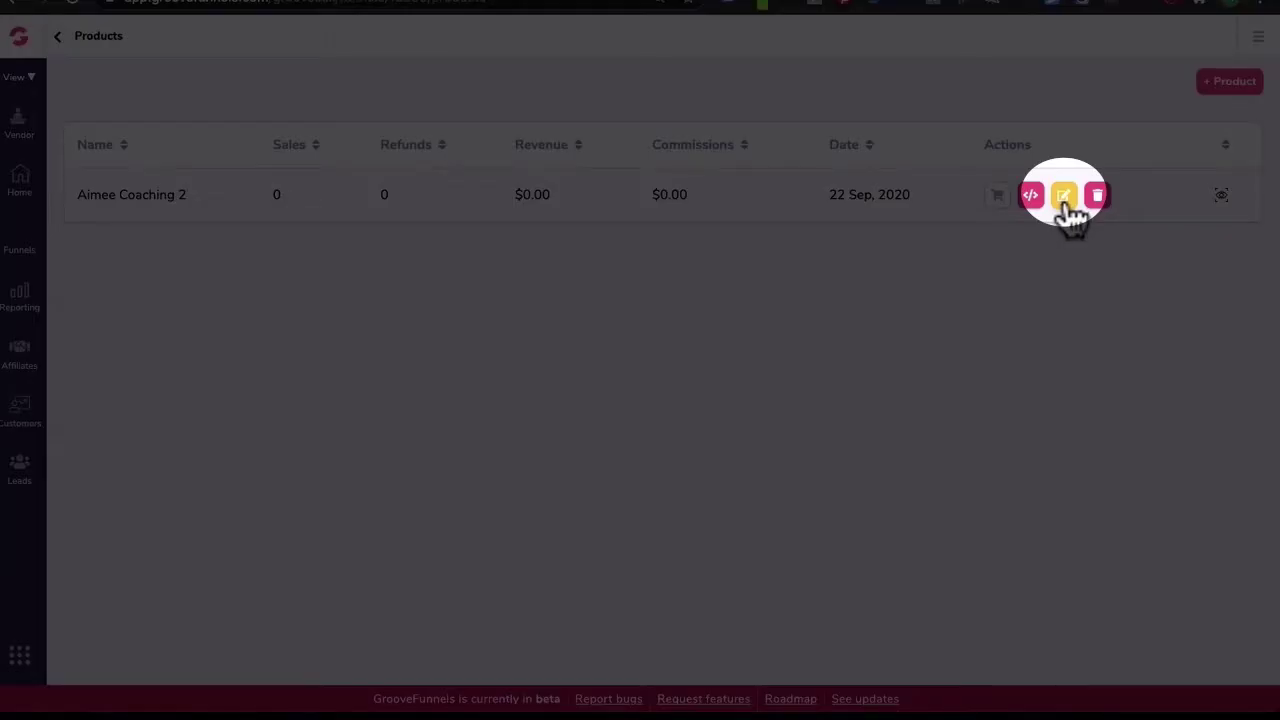
Step: Edit the Aimee Coaching 2 product, giving it the internal name Aimee Coaching 2 and the Frontend Product type, and save its info
{"action": "left_click", "coordinate": [1064, 200]}
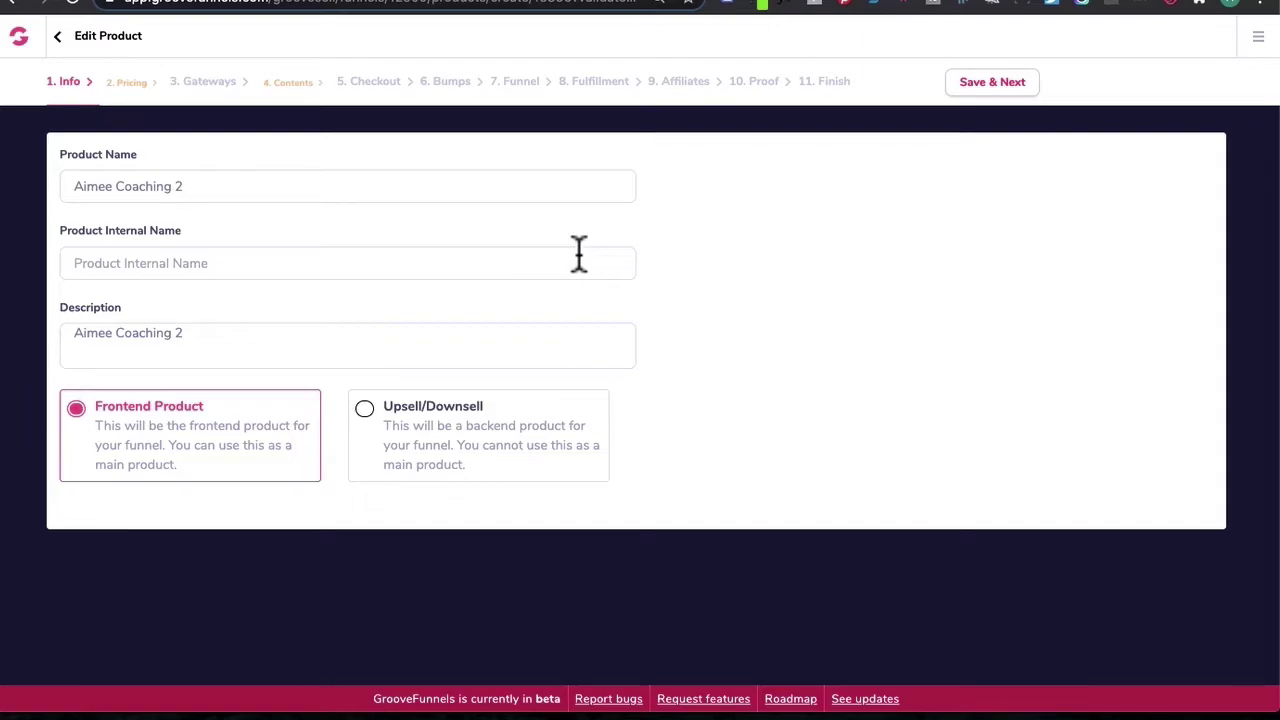
{"action": "left_click", "coordinate": [218, 258]}
{"action": "type", "text": "Aimee Coaching 2"}
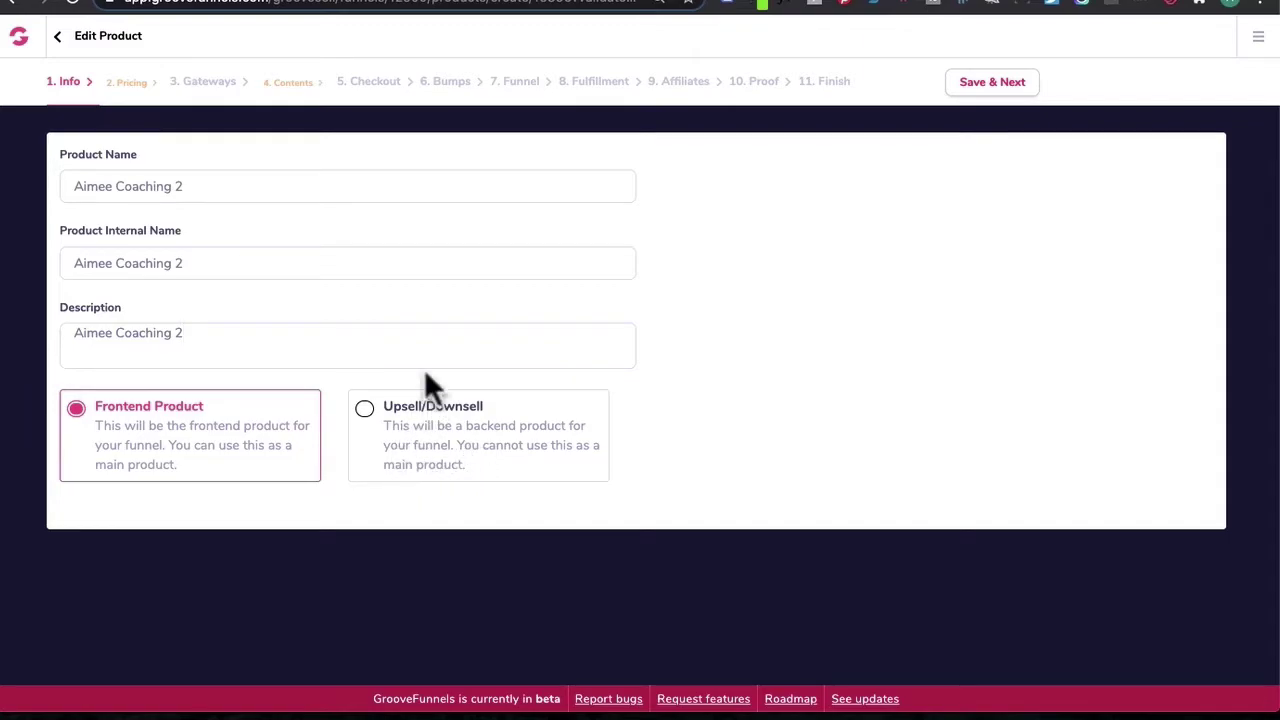
{"action": "left_click", "coordinate": [412, 440]}
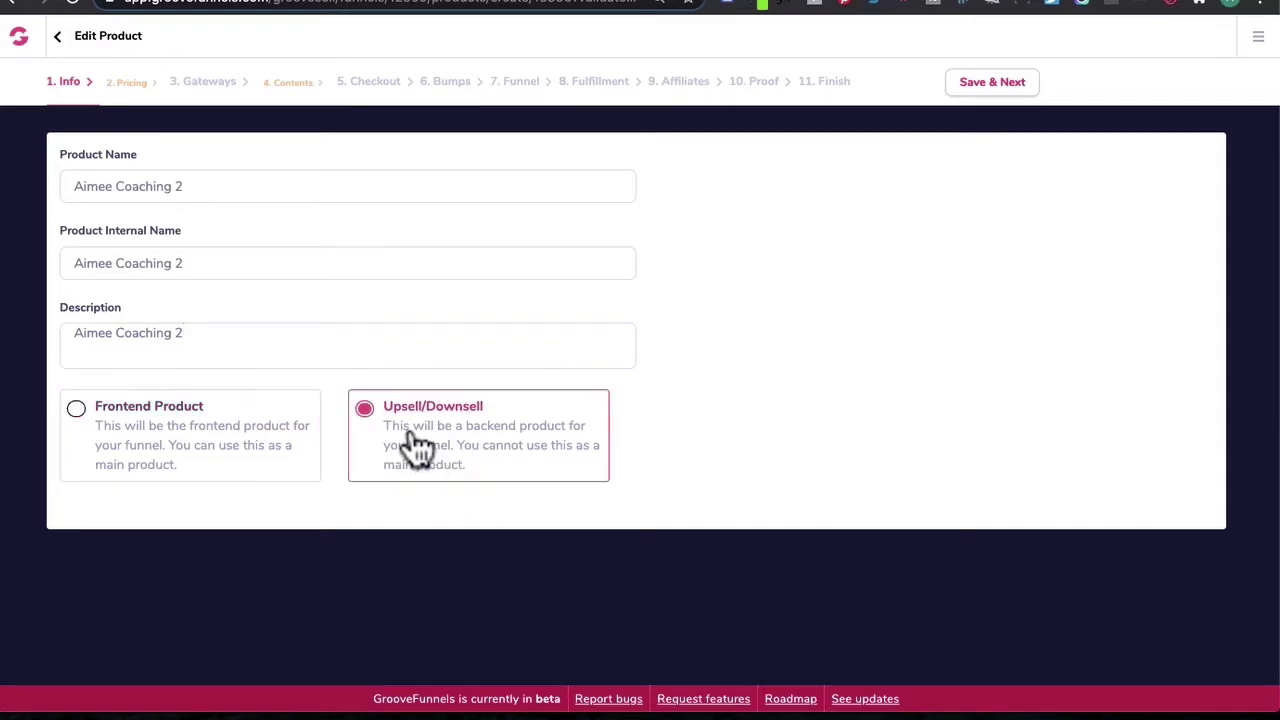
{"action": "left_click", "coordinate": [163, 433]}
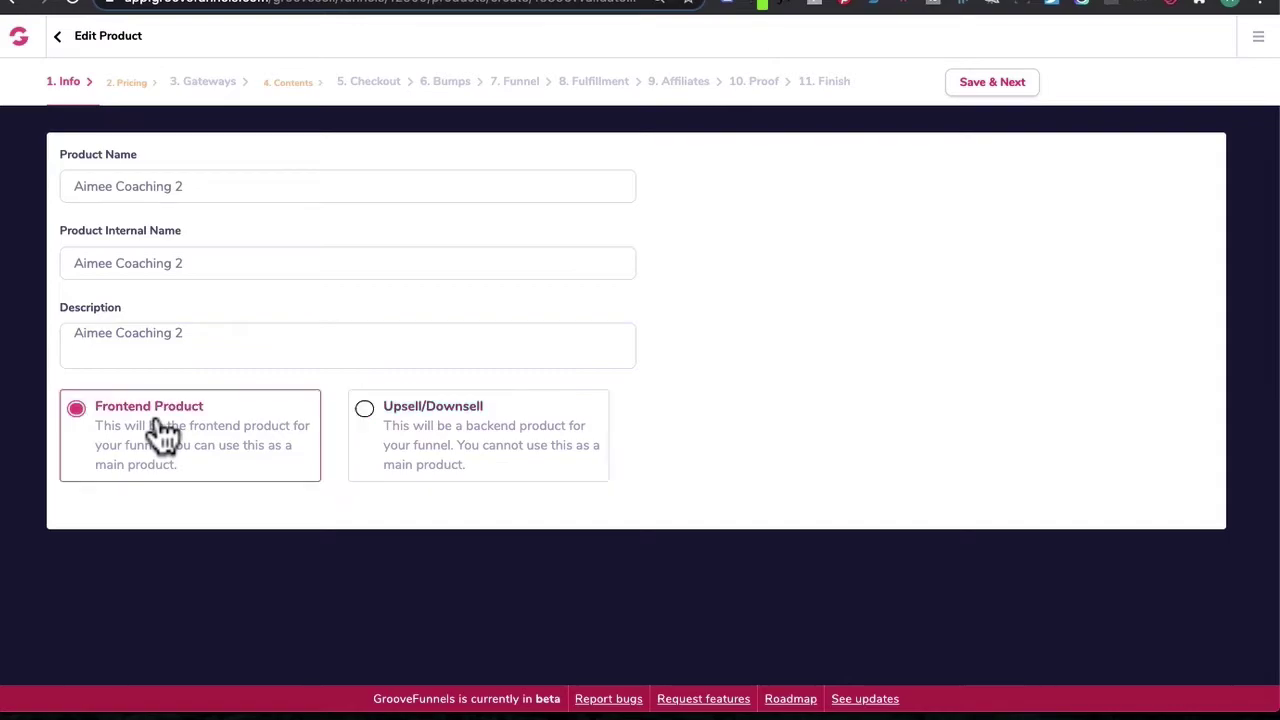
{"action": "left_click", "coordinate": [998, 82]}
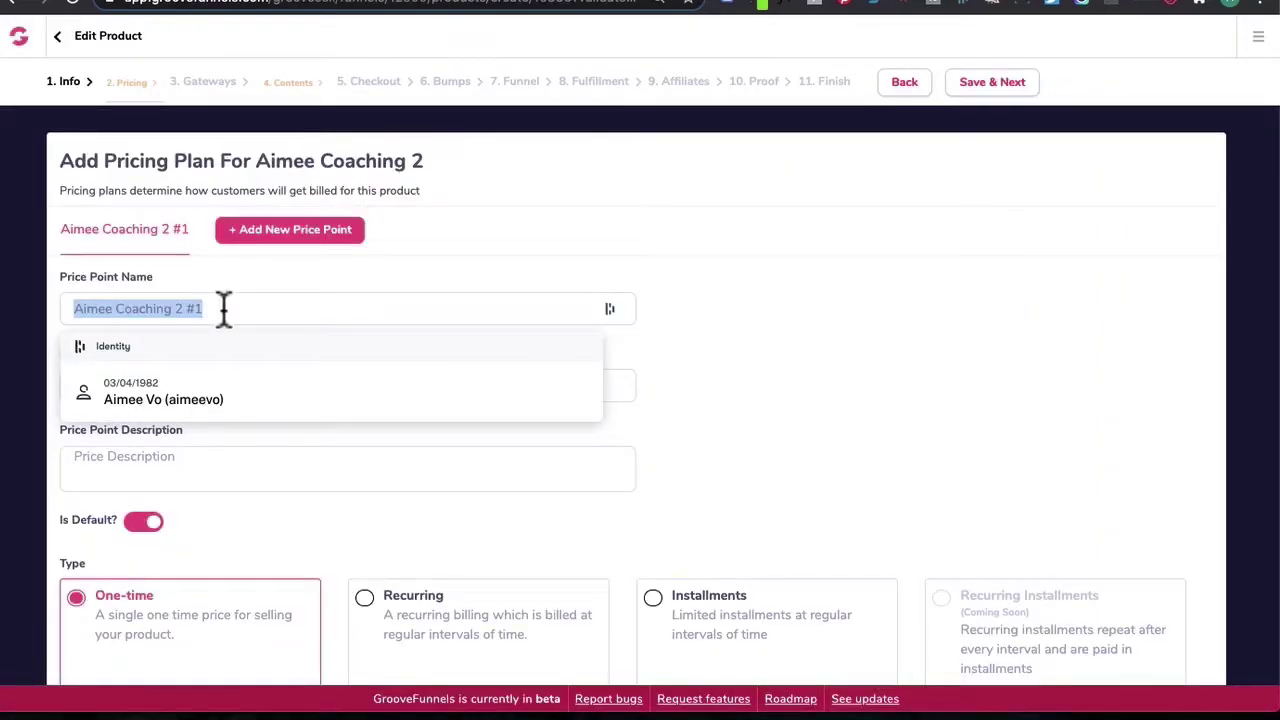
Step: Enter Aimee Coaching 30 mins as the first price point's name, internal name and description
{"action": "type", "text": "Aimee Coaching 30 mins"}
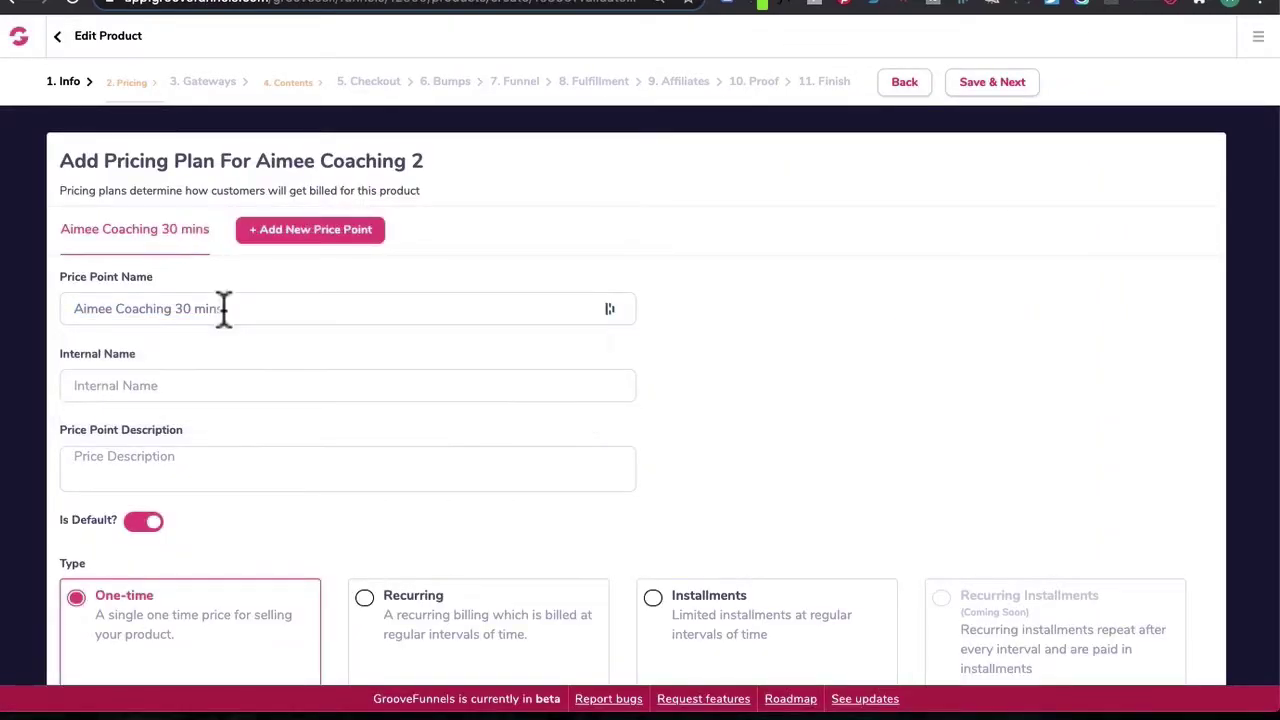
{"action": "left_click", "coordinate": [177, 391]}
{"action": "type", "text": "Aimee Coaching 30 mins"}
{"action": "type", "text": "Aimee Coaching 30 mins"}
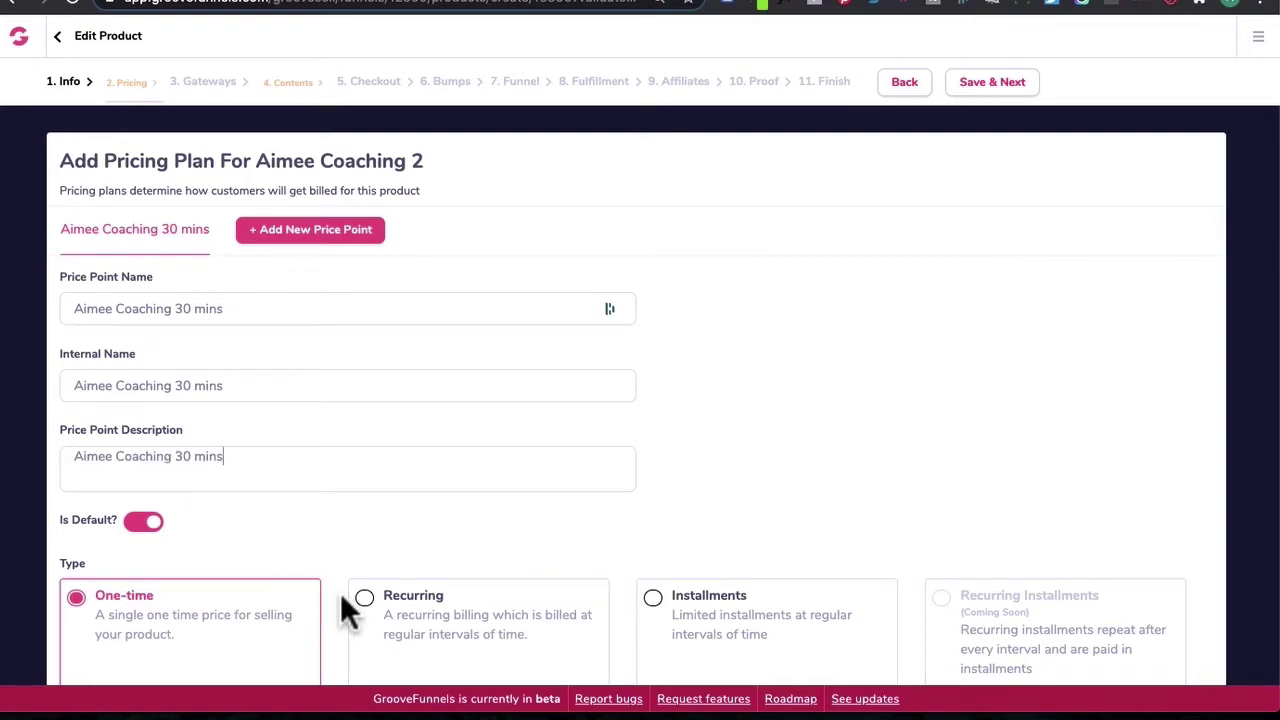
Step: Set the one-time price of the Aimee Coaching 30 mins price point to $97
{"action": "scroll", "coordinate": [340, 592], "scroll_direction": "down", "scroll_amount": 3}
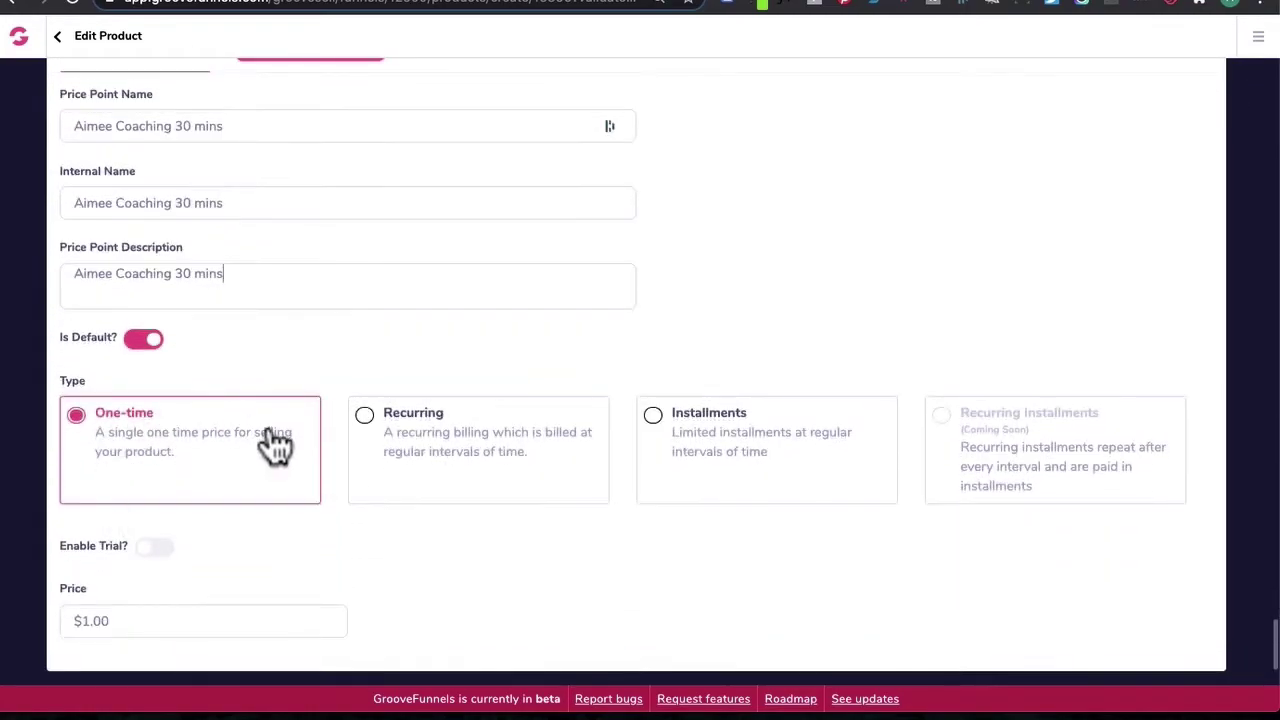
{"action": "left_click", "coordinate": [118, 620]}
{"action": "type", "text": "97"}
{"action": "left_click", "coordinate": [438, 649]}
Step: Add a second price point with Aimee Coaching 60 mins as its name, internal name and description
{"action": "scroll", "coordinate": [431, 630], "scroll_direction": "up", "scroll_amount": 4}
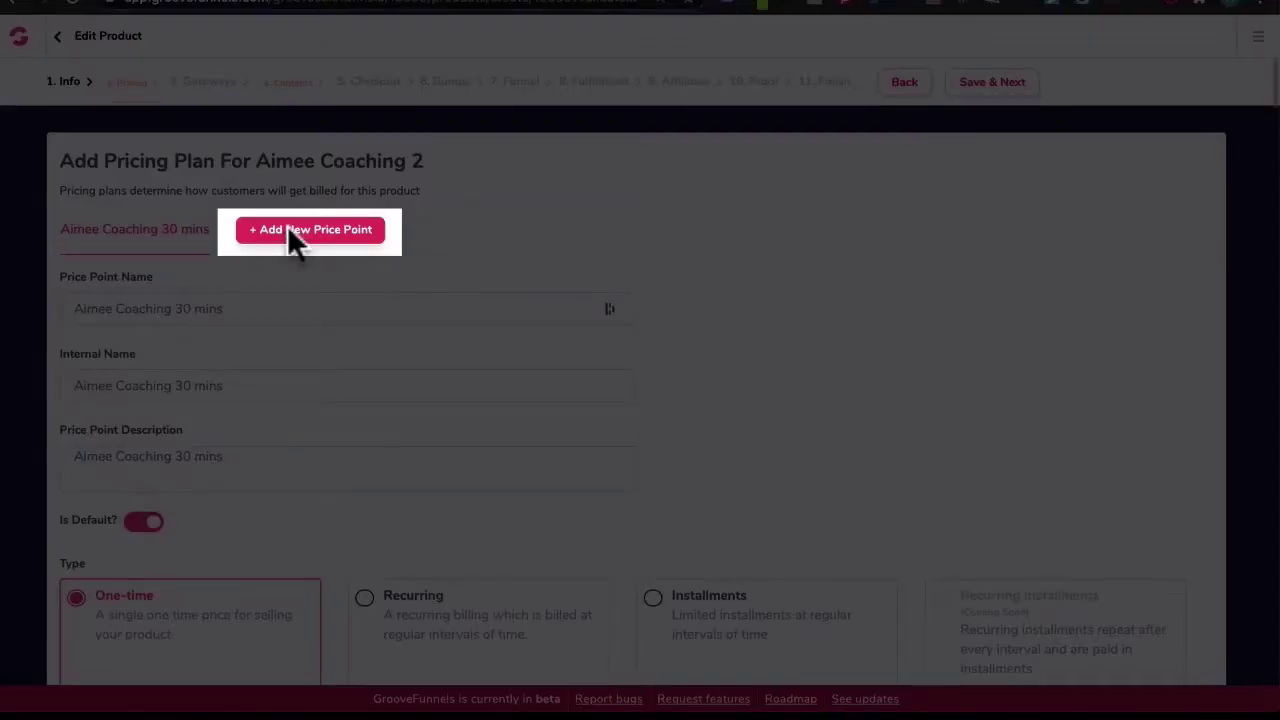
{"action": "left_click", "coordinate": [295, 238]}
{"action": "left_click", "coordinate": [231, 300]}
{"action": "type", "text": "Aimee Coaching 60 mins"}
{"action": "left_click", "coordinate": [167, 455]}
{"action": "type", "text": "Aimee Coaching 60 mins"}
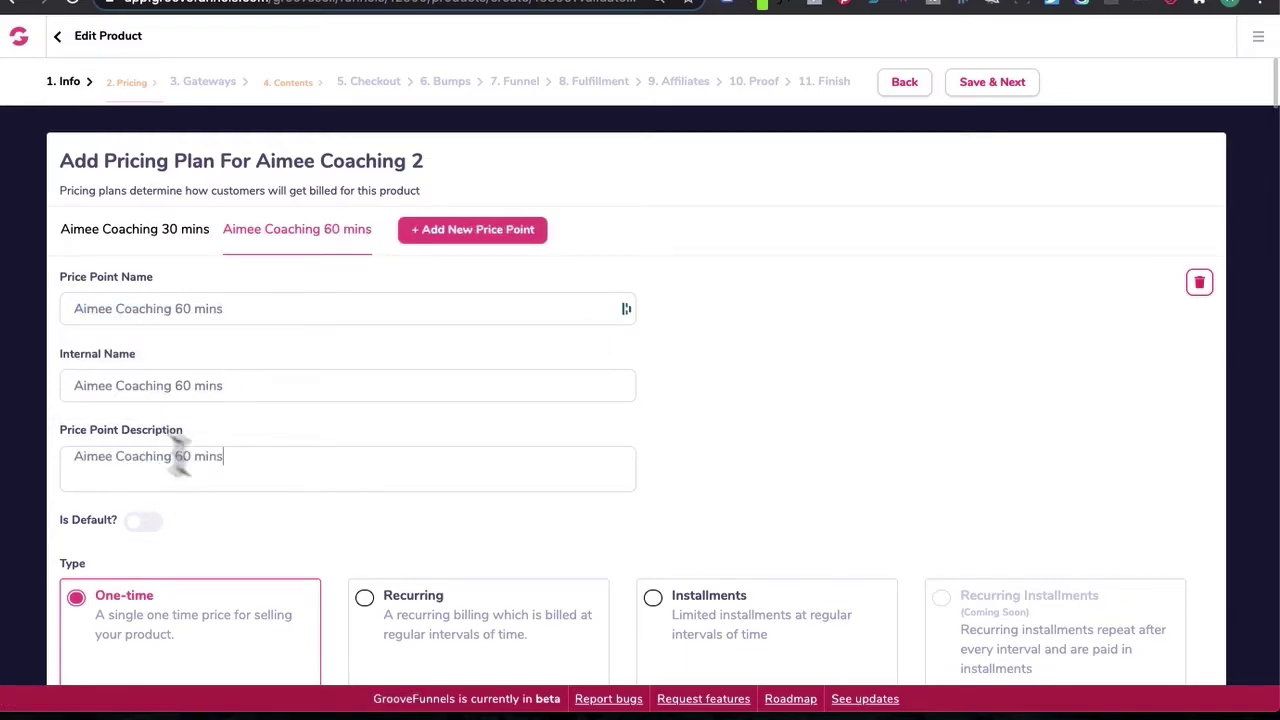
Step: Set the one-time price of the Aimee Coaching 60 mins price point to $187
{"action": "scroll", "coordinate": [309, 571], "scroll_direction": "down", "scroll_amount": 3}
{"action": "left_click", "coordinate": [160, 620]}
{"action": "double_click", "coordinate": [158, 618]}
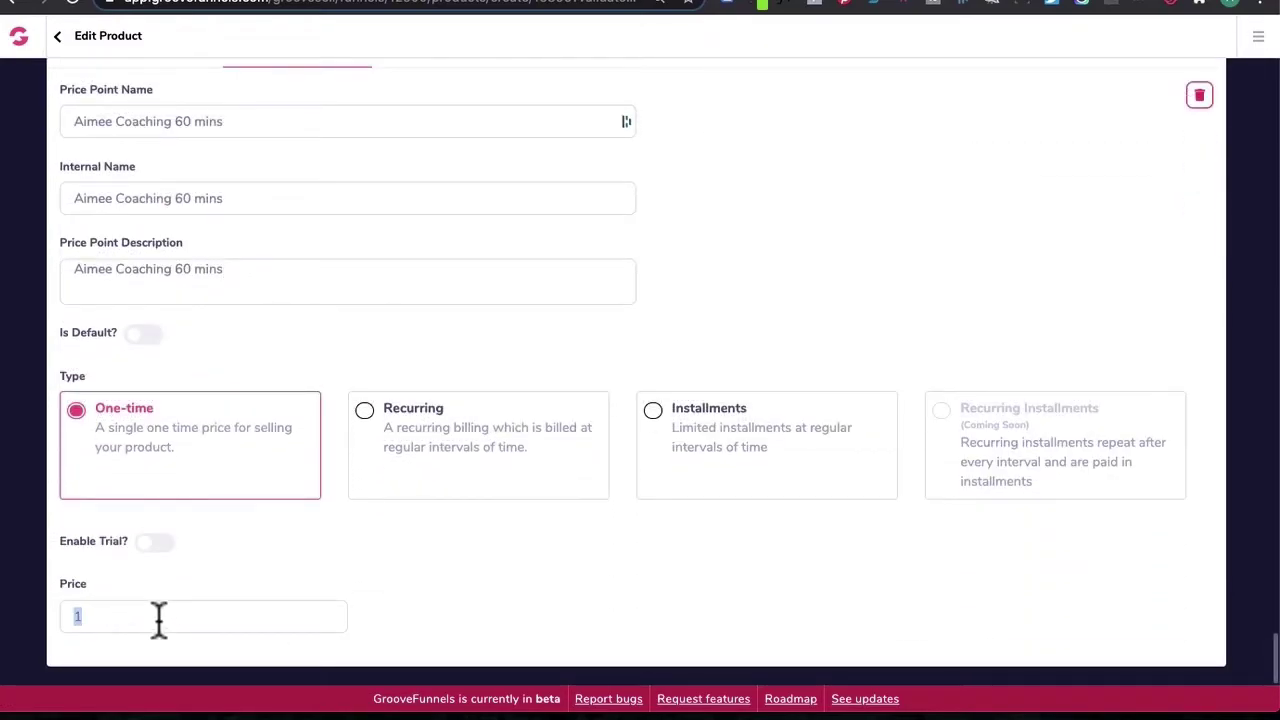
{"action": "type", "text": "187"}
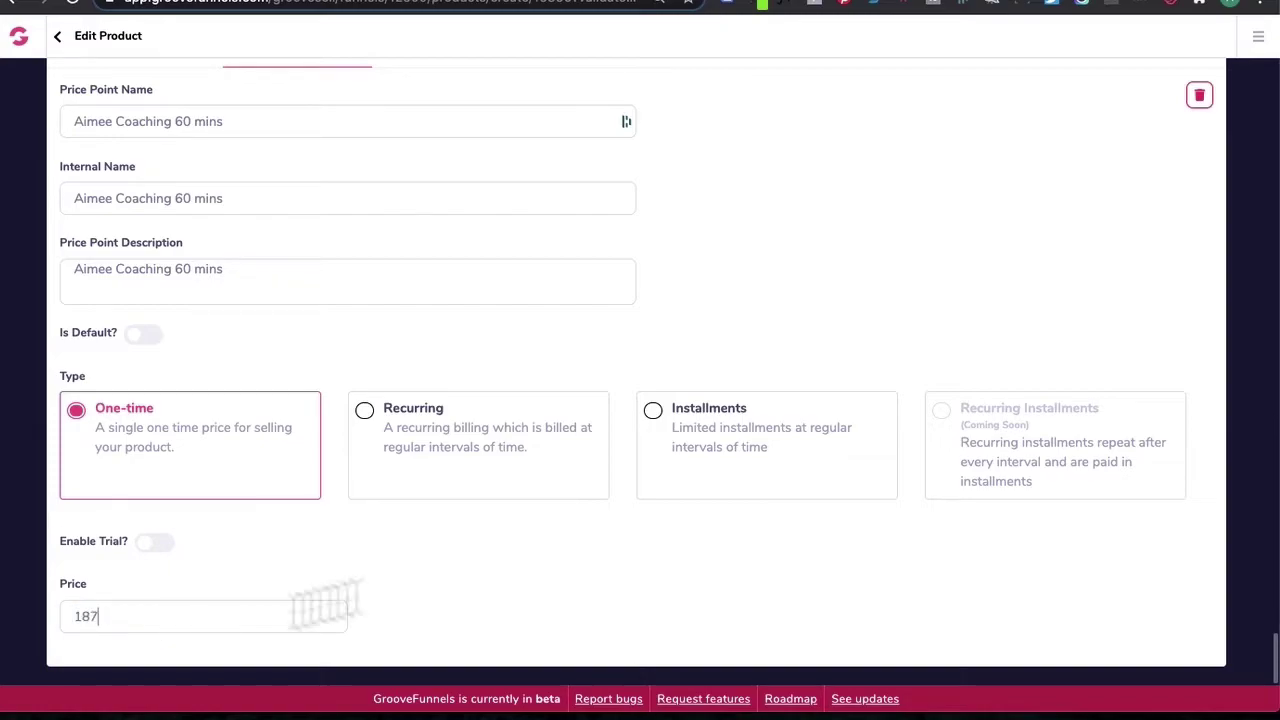
{"action": "left_click", "coordinate": [511, 580]}
Step: Add a third price point with Aimee Coaching 90 mins as its name, internal name and description
{"action": "scroll", "coordinate": [271, 635], "scroll_direction": "up", "scroll_amount": 1}
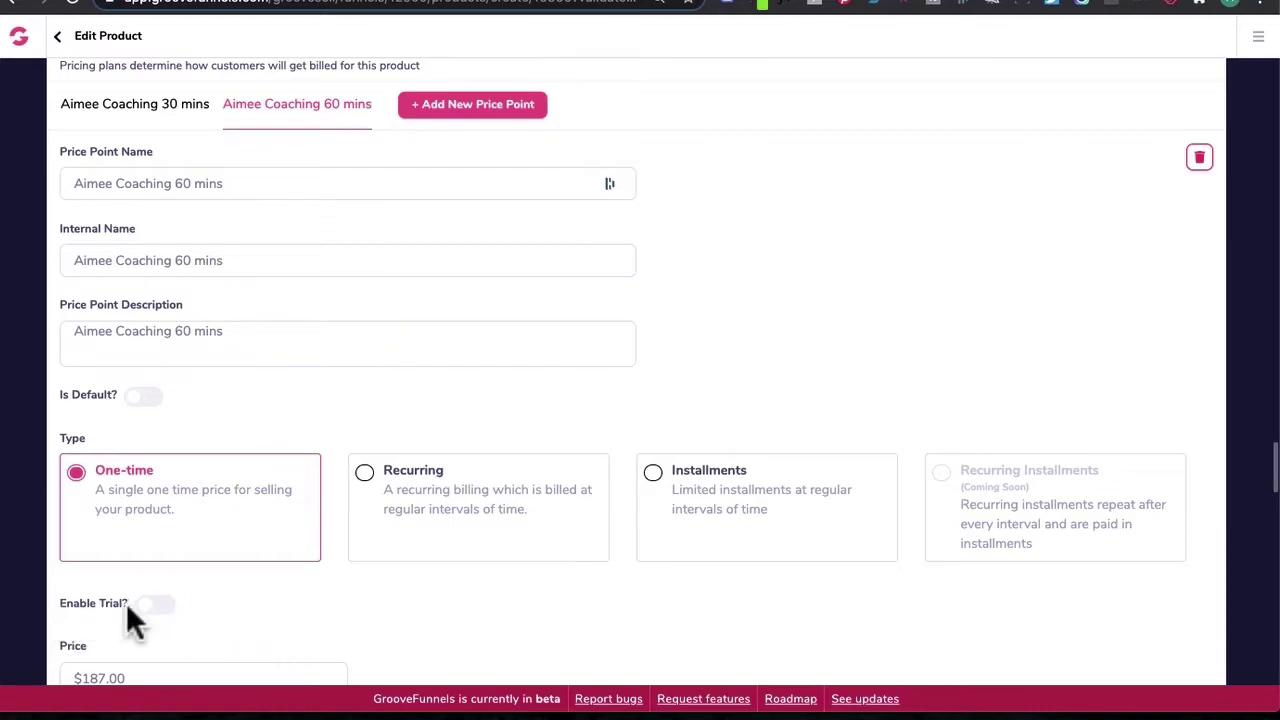
{"action": "left_click", "coordinate": [470, 104]}
{"action": "left_click", "coordinate": [306, 180]}
{"action": "key", "text": "ctrl+a"}
{"action": "type", "text": "Aimee Coaching 60 mins"}
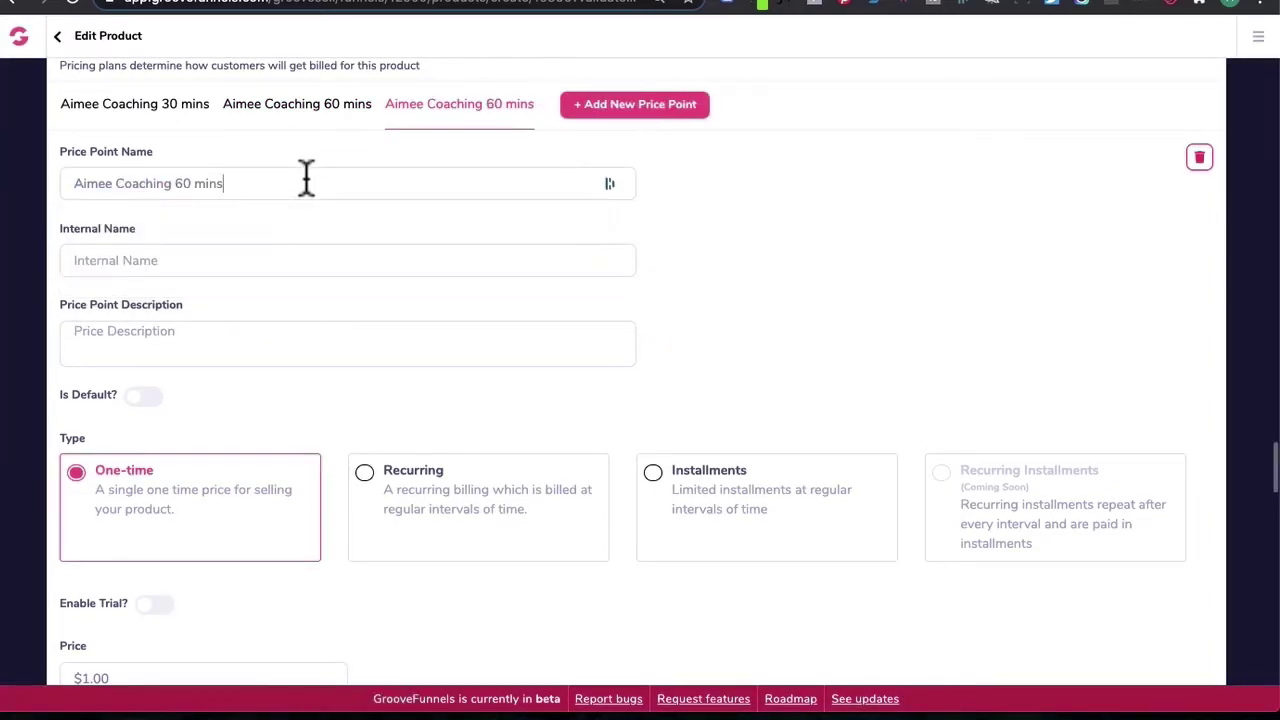
{"action": "left_click", "coordinate": [187, 186]}
{"action": "key", "text": "BackSpace"}
{"action": "type", "text": "9"}
{"action": "left_click", "coordinate": [190, 260]}
{"action": "type", "text": "Aimee Coaching 90 mins"}
{"action": "left_click", "coordinate": [192, 342]}
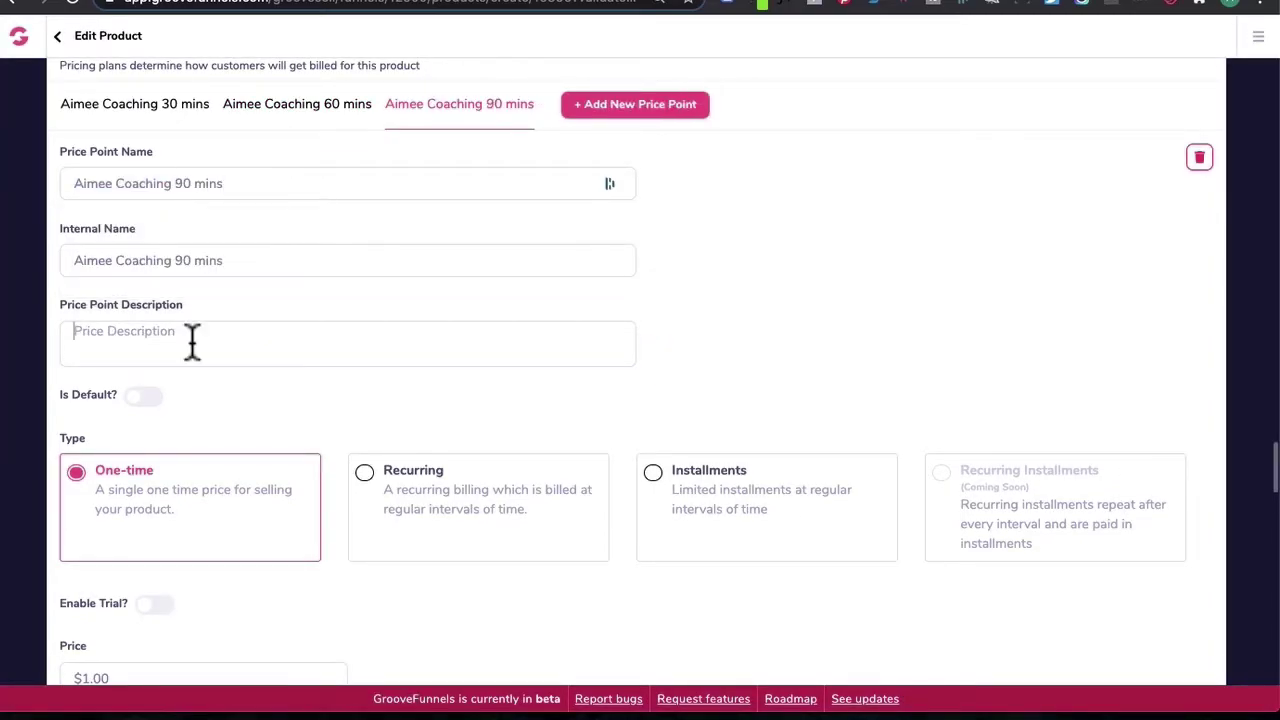
{"action": "type", "text": "Aimee Coaching 90 mins"}
Step: Set the one-time price of the Aimee Coaching 90 mins price point to $247 and save the pricing plan
{"action": "scroll", "coordinate": [210, 400], "scroll_direction": "down", "scroll_amount": 2}
{"action": "left_click", "coordinate": [125, 612]}
{"action": "type", "text": "247"}
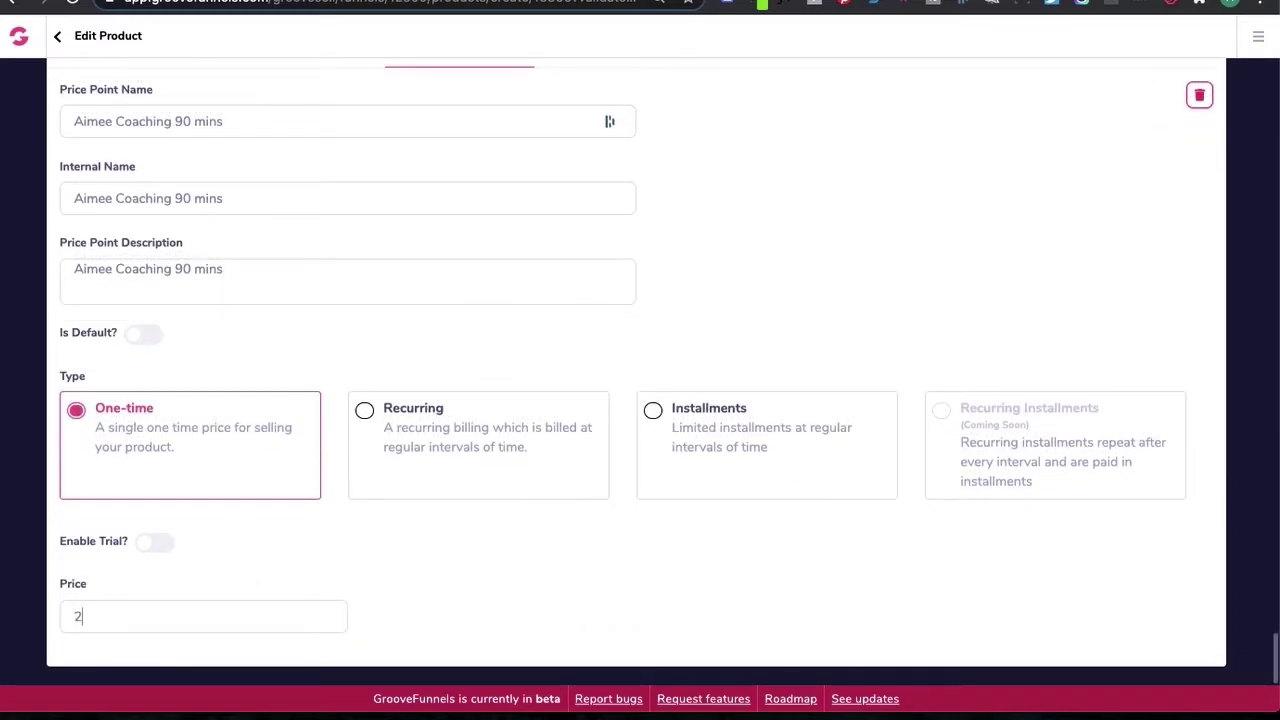
{"action": "scroll", "coordinate": [580, 590], "scroll_direction": "up", "scroll_amount": 5}
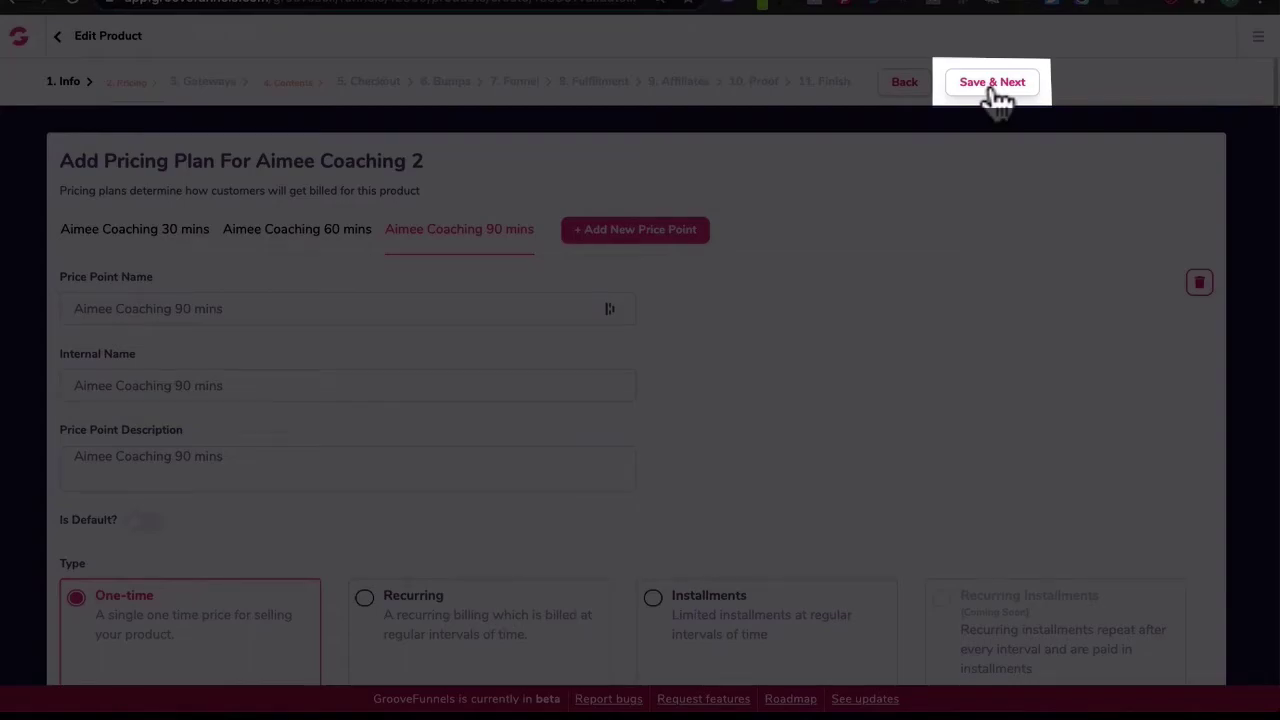
{"action": "left_click", "coordinate": [995, 88]}
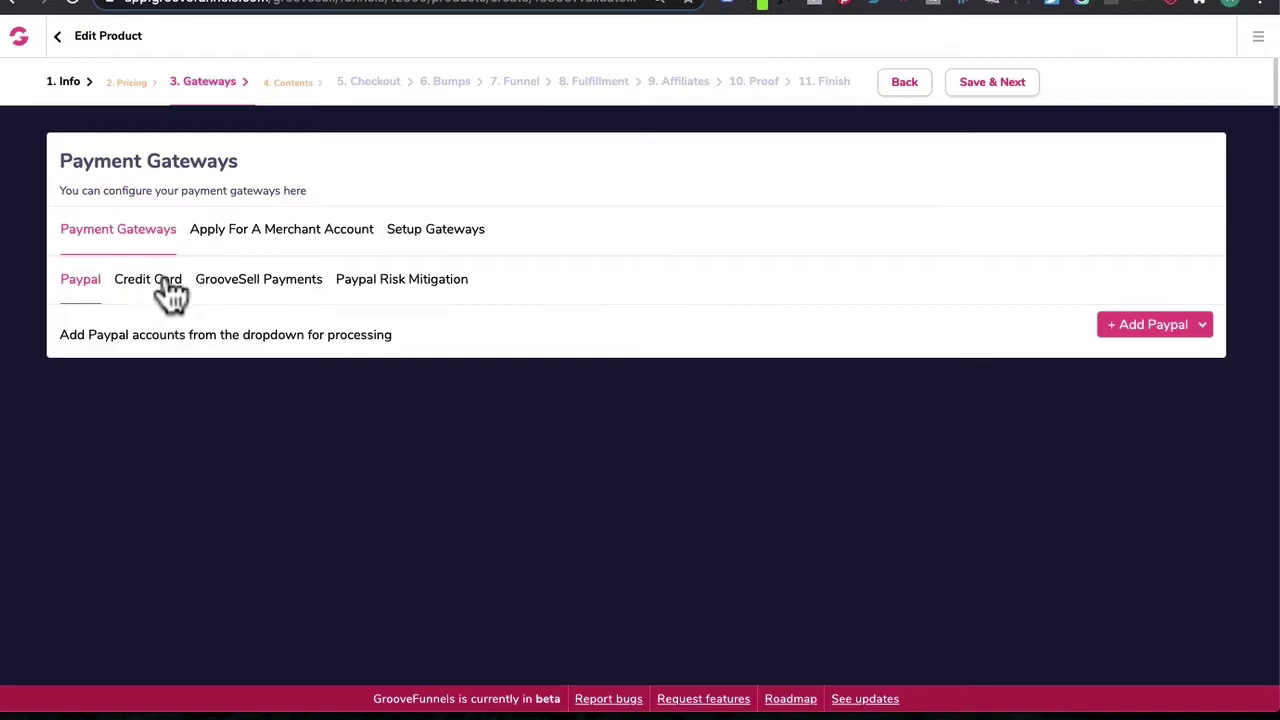
{"action": "left_click", "coordinate": [1189, 332]}
{"action": "left_click", "coordinate": [1086, 380]}
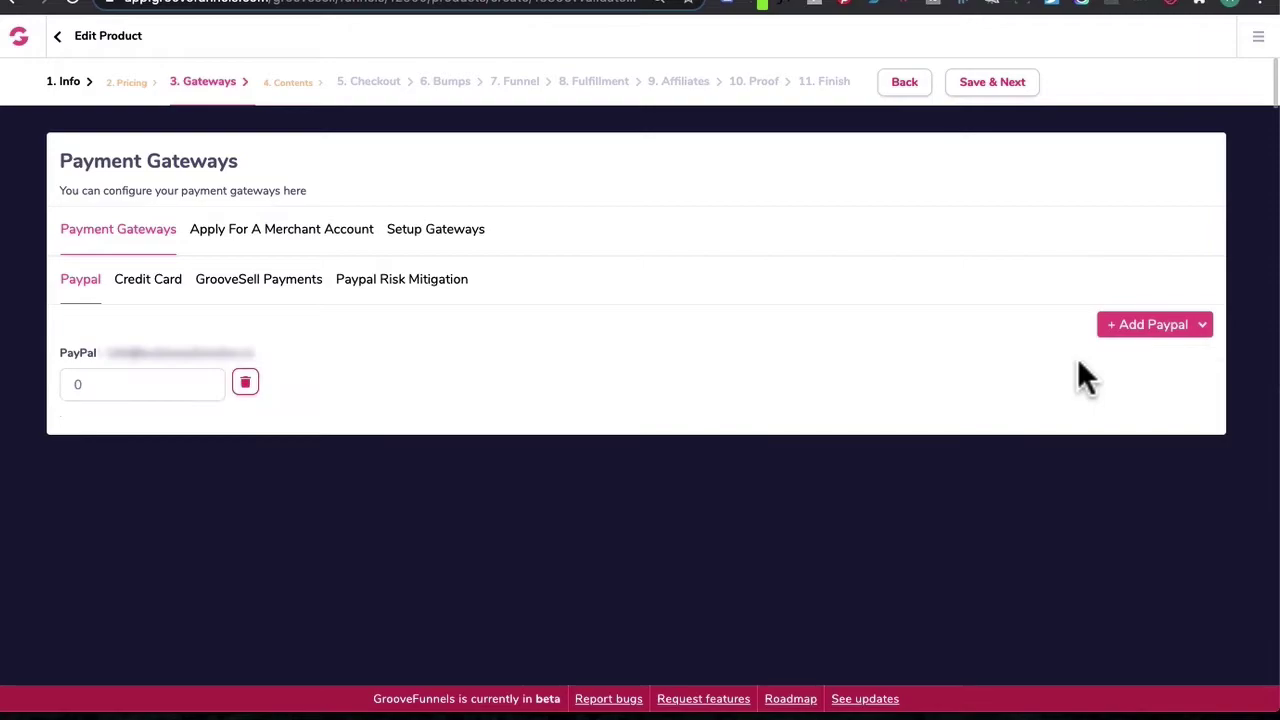
{"action": "left_click", "coordinate": [133, 383]}
{"action": "type", "text": "100"}
{"action": "left_click", "coordinate": [245, 383]}
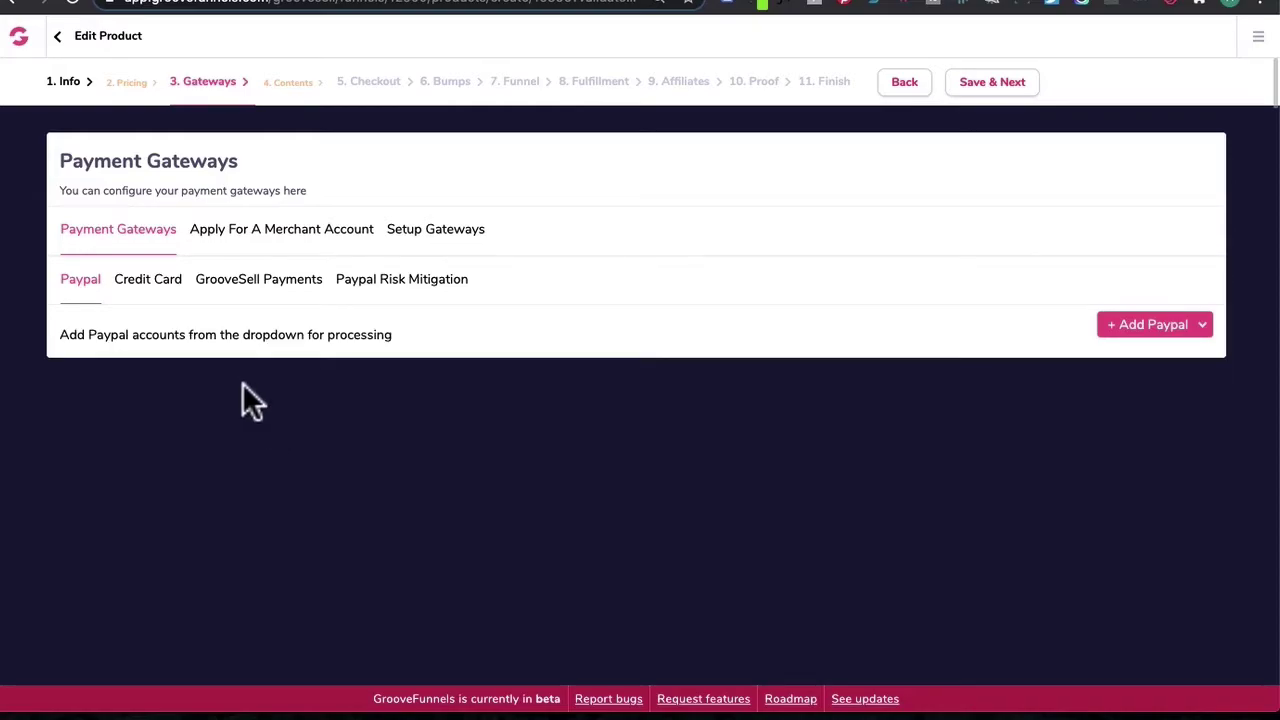
Step: Add the Stripe account as a credit card gateway for the product and set its value to 100
{"action": "left_click", "coordinate": [146, 282]}
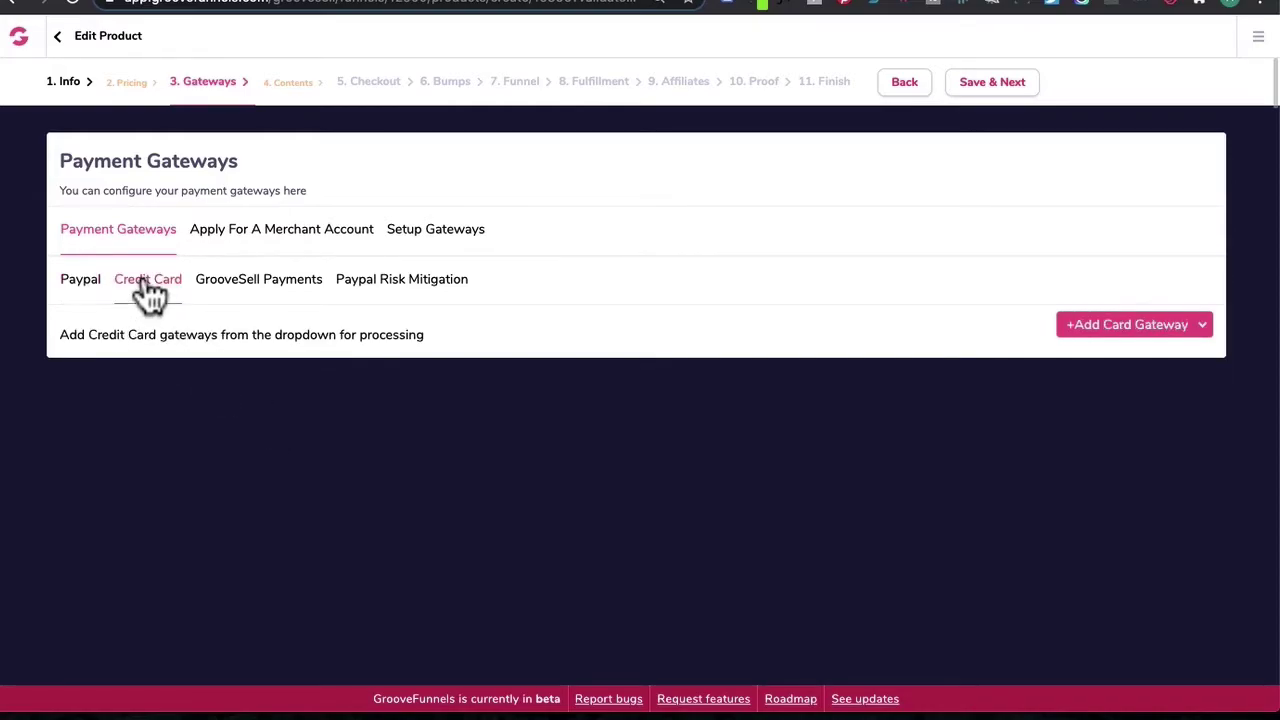
{"action": "left_click", "coordinate": [1104, 332]}
{"action": "left_click", "coordinate": [1150, 362]}
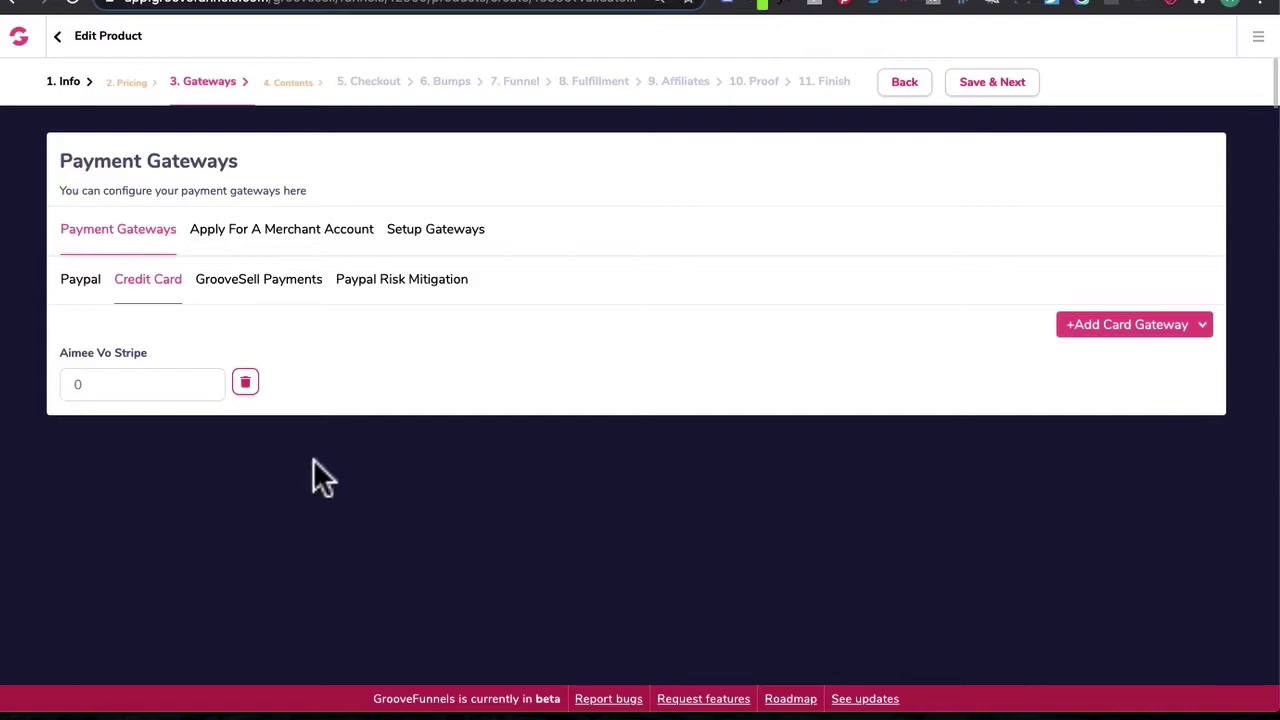
{"action": "type", "text": "100"}
Step: Add the PayPal account as a payment gateway for the product and set its value to 100
{"action": "left_click", "coordinate": [80, 286]}
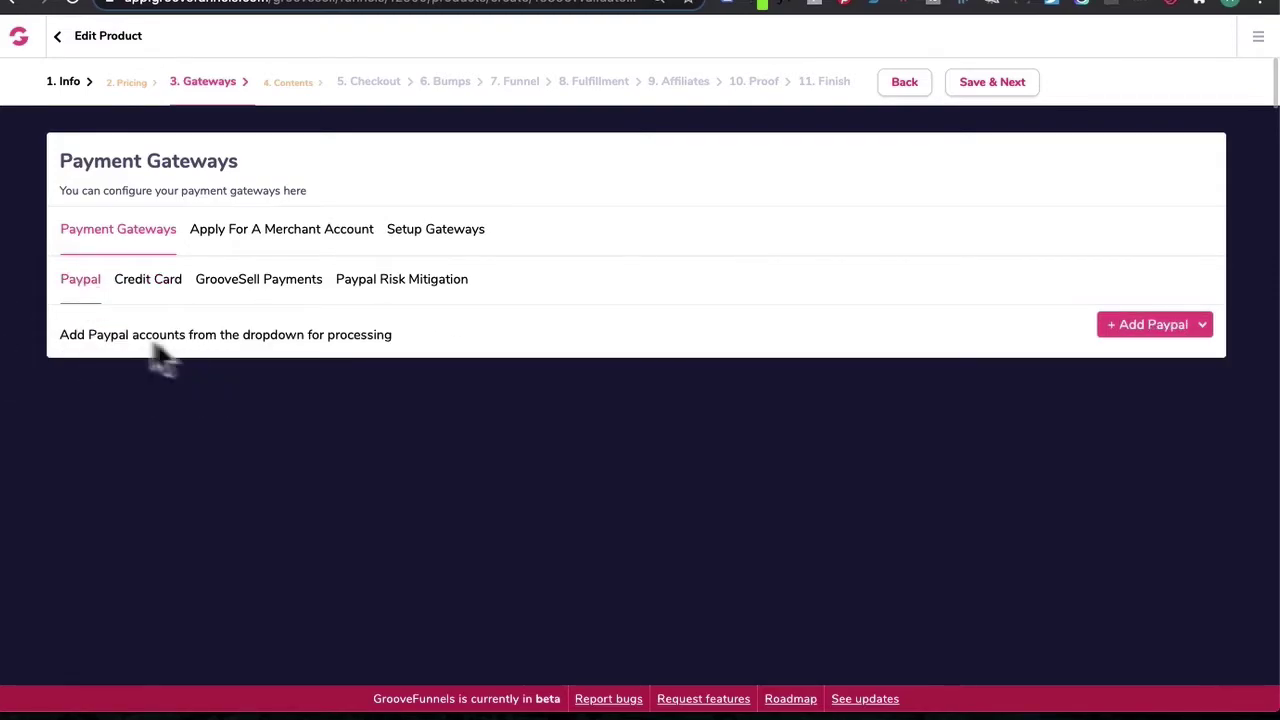
{"action": "left_click", "coordinate": [1166, 330]}
{"action": "left_click", "coordinate": [1085, 364]}
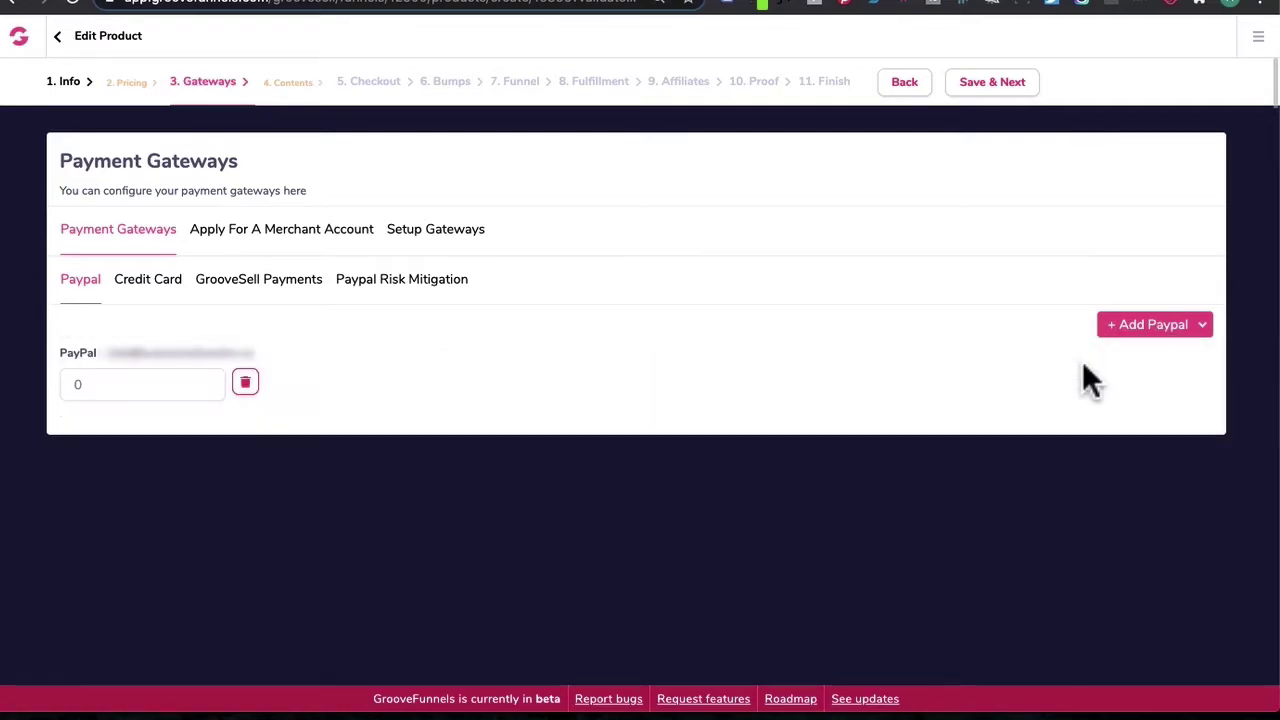
{"action": "left_click", "coordinate": [166, 384]}
{"action": "key", "text": "BackSpace"}
{"action": "type", "text": "100"}
Step: Check the credit card gateway and the merchant account application option, and save the gateways to continue to the product contents
{"action": "left_click", "coordinate": [147, 281]}
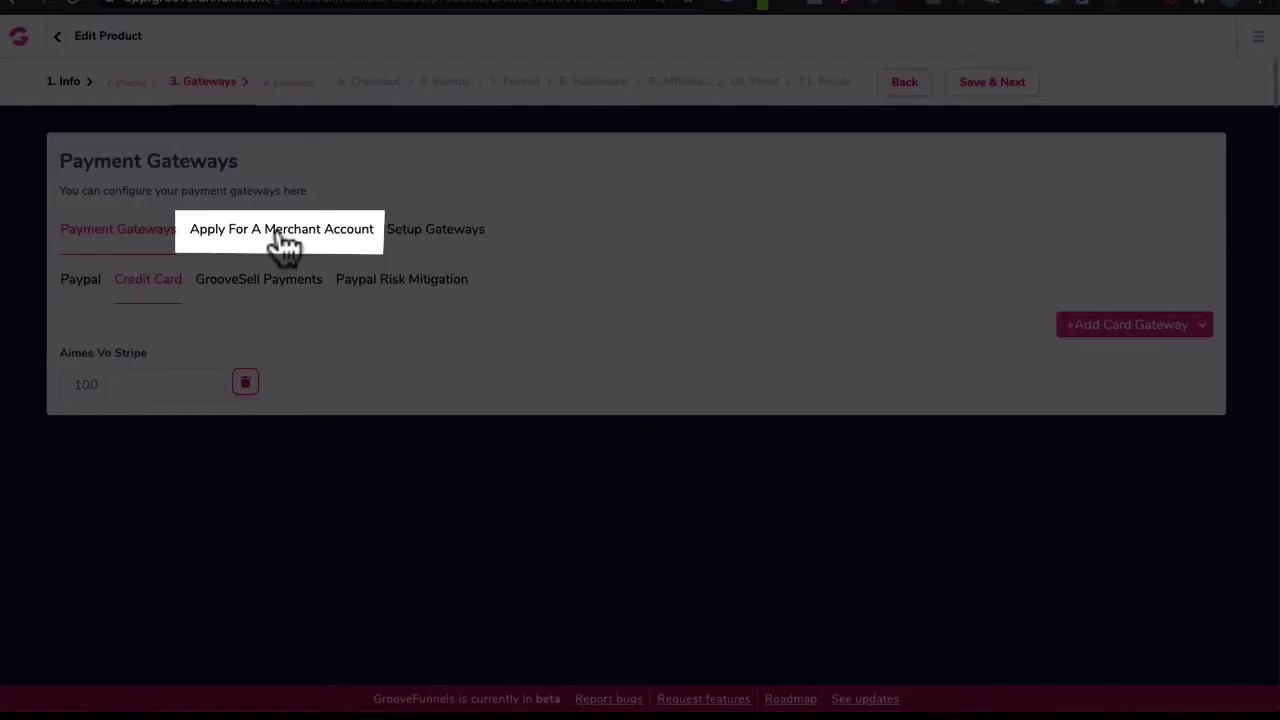
{"action": "left_click", "coordinate": [280, 232]}
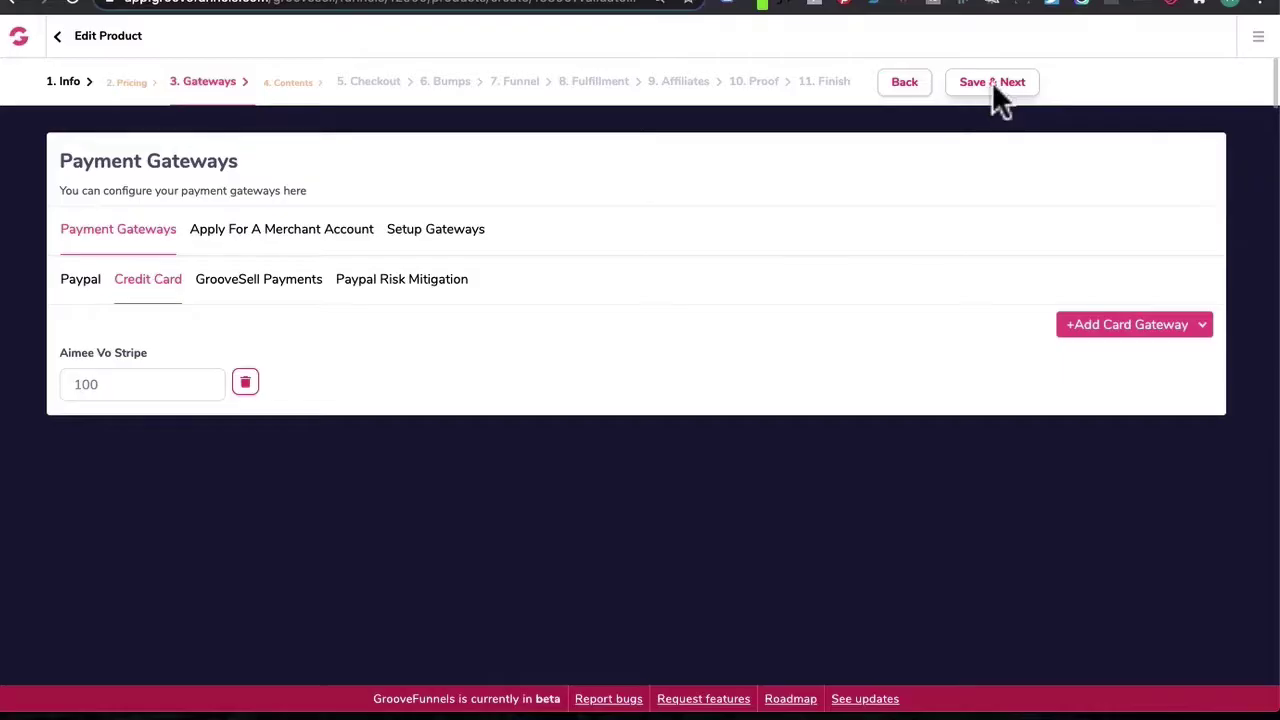
{"action": "left_click", "coordinate": [995, 84]}
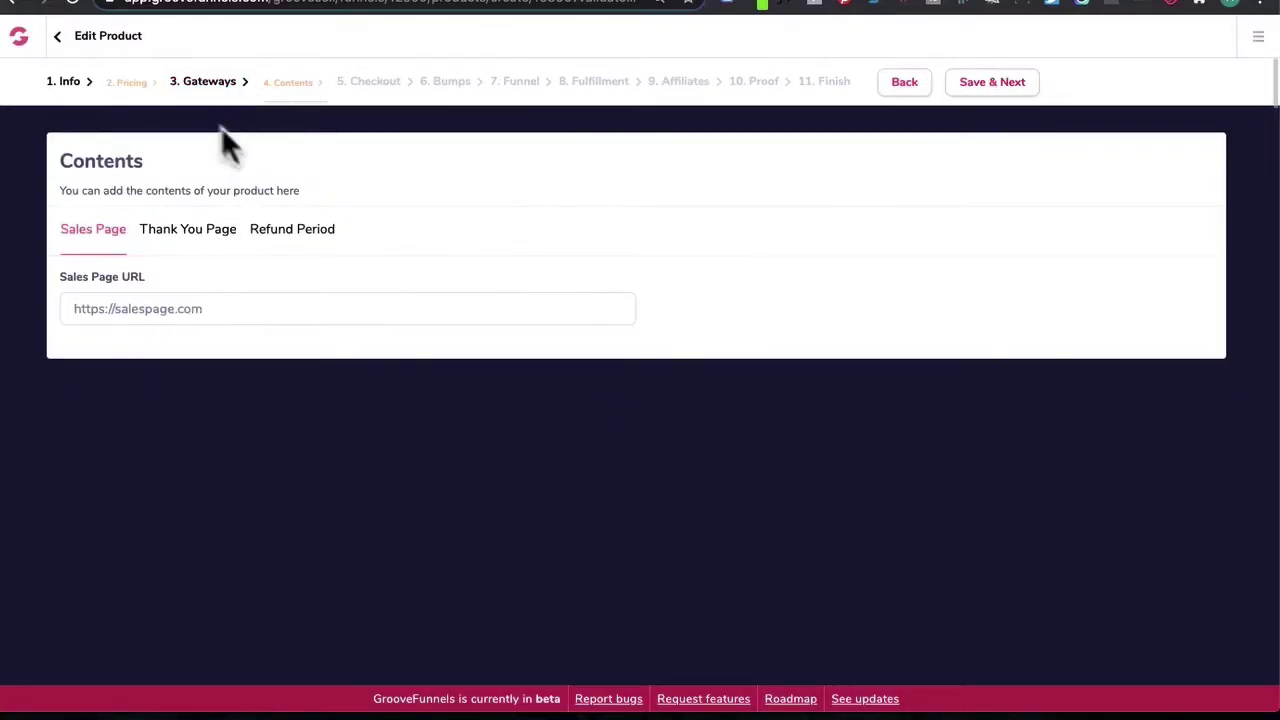
Step: Enter the address of the coaching page on aimeevo.com as the product's Sales Page URL
{"action": "double_click", "coordinate": [122, 309]}
{"action": "triple_click", "coordinate": [122, 309]}
{"action": "type", "text": "https://aimeevo.com/coachi"}
Step: Copy the address of the 30-minute scheduling page and set it as the Aimee Coaching 30 mins thank you page URL
{"action": "left_click", "coordinate": [188, 231]}
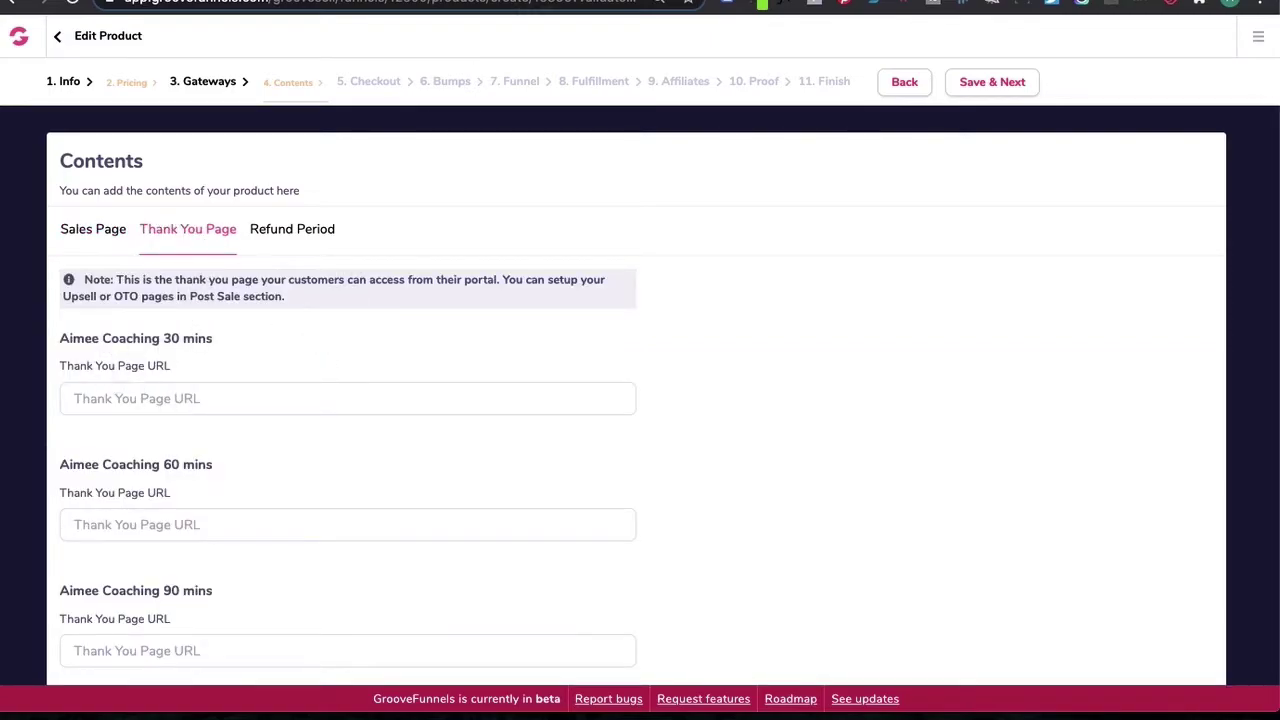
{"action": "left_click", "coordinate": [466, 8]}
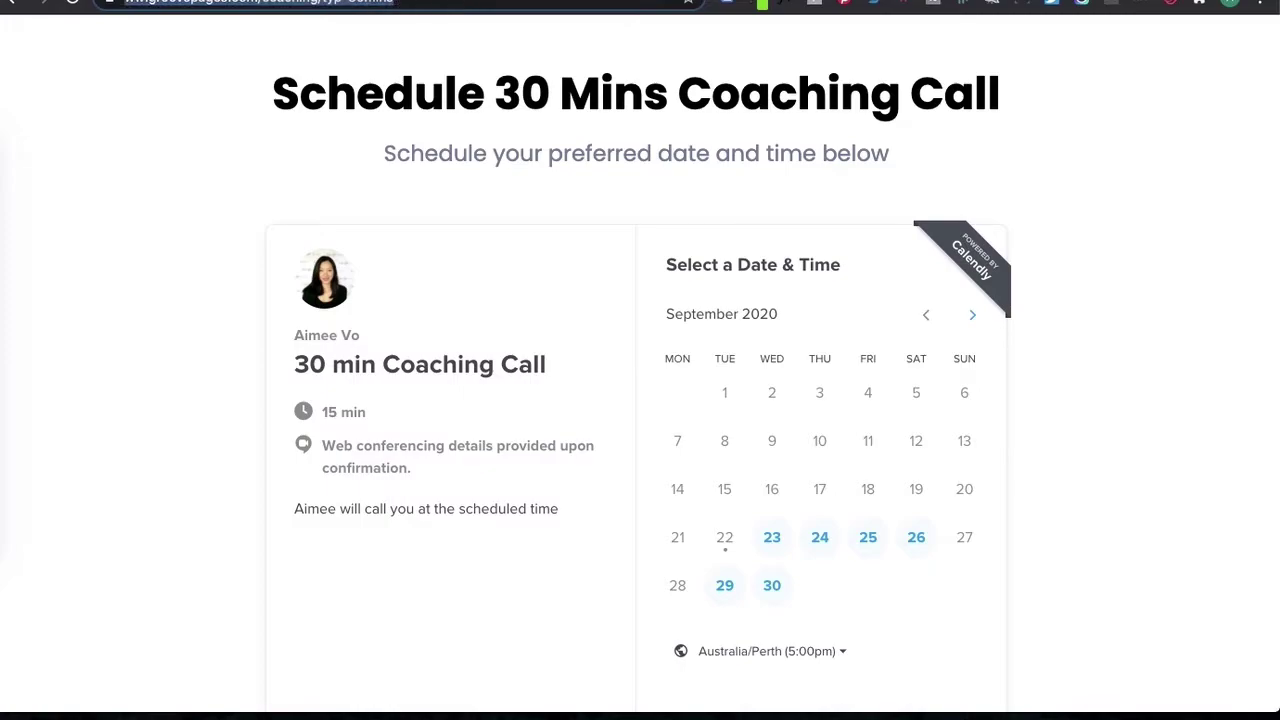
{"action": "key", "text": "ctrl+shift+Tab"}
{"action": "left_click", "coordinate": [163, 400]}
{"action": "key", "text": "ctrl+v"}
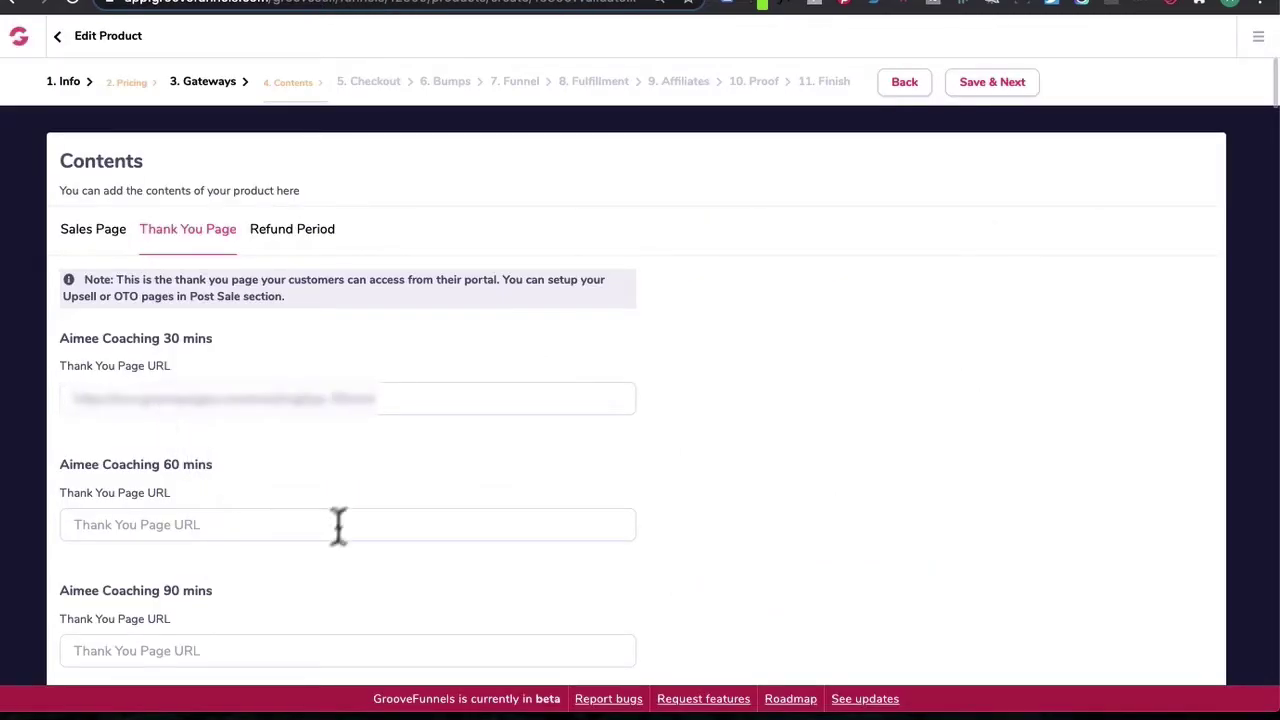
Step: Copy the address of the 60-minute scheduling page and set it as the Aimee Coaching 60 mins thank you page URL
{"action": "key", "text": "ctrl+Tab"}
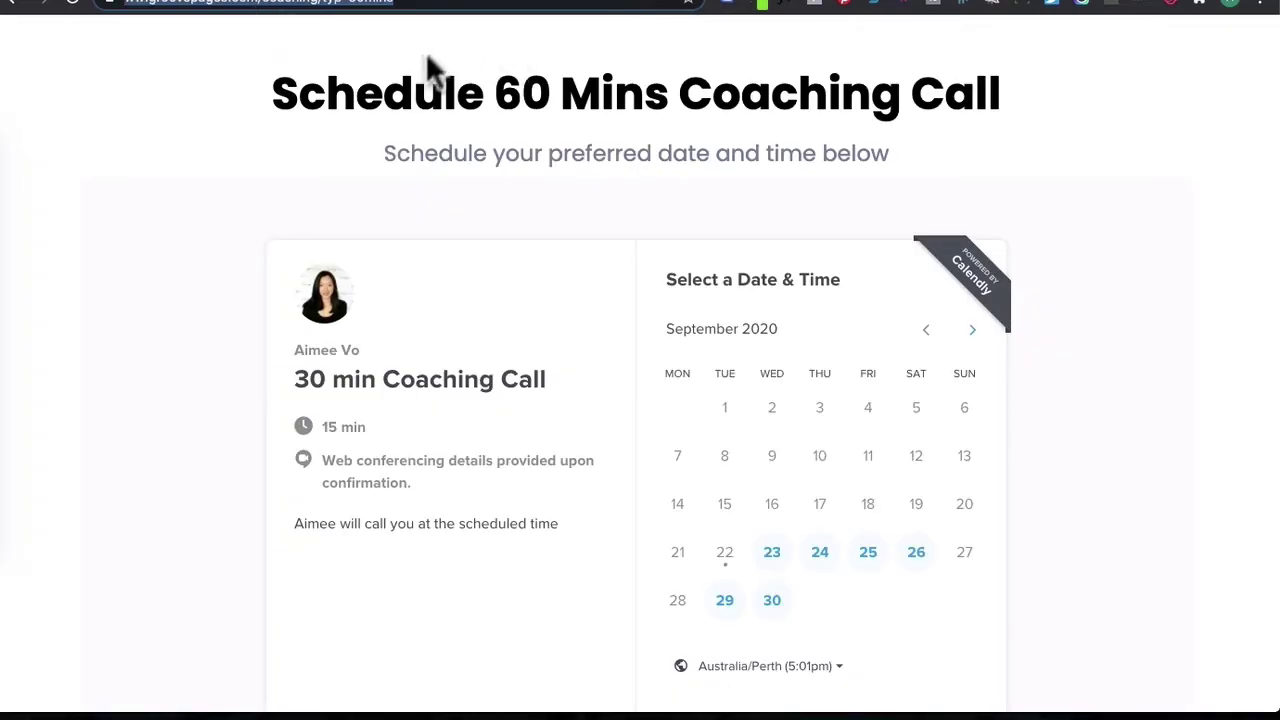
{"action": "key", "text": "ctrl+shift+Tab"}
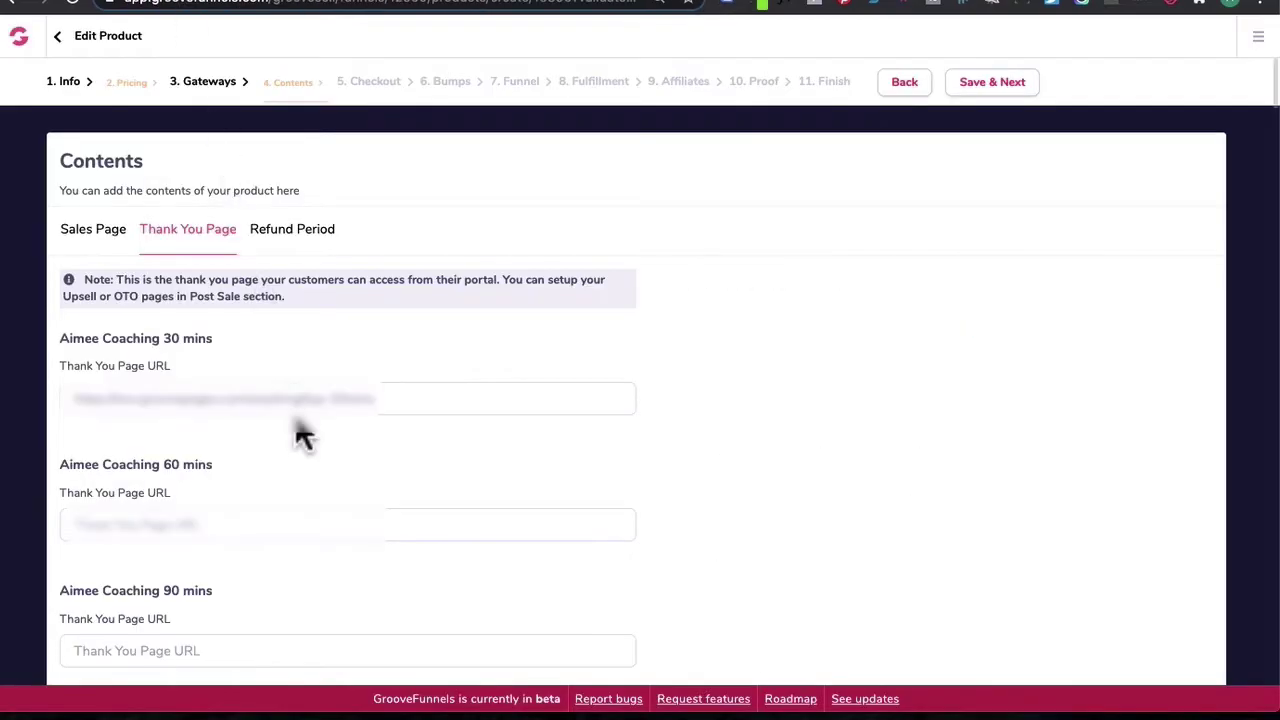
{"action": "left_click", "coordinate": [195, 523]}
{"action": "key", "text": "ctrl+v"}
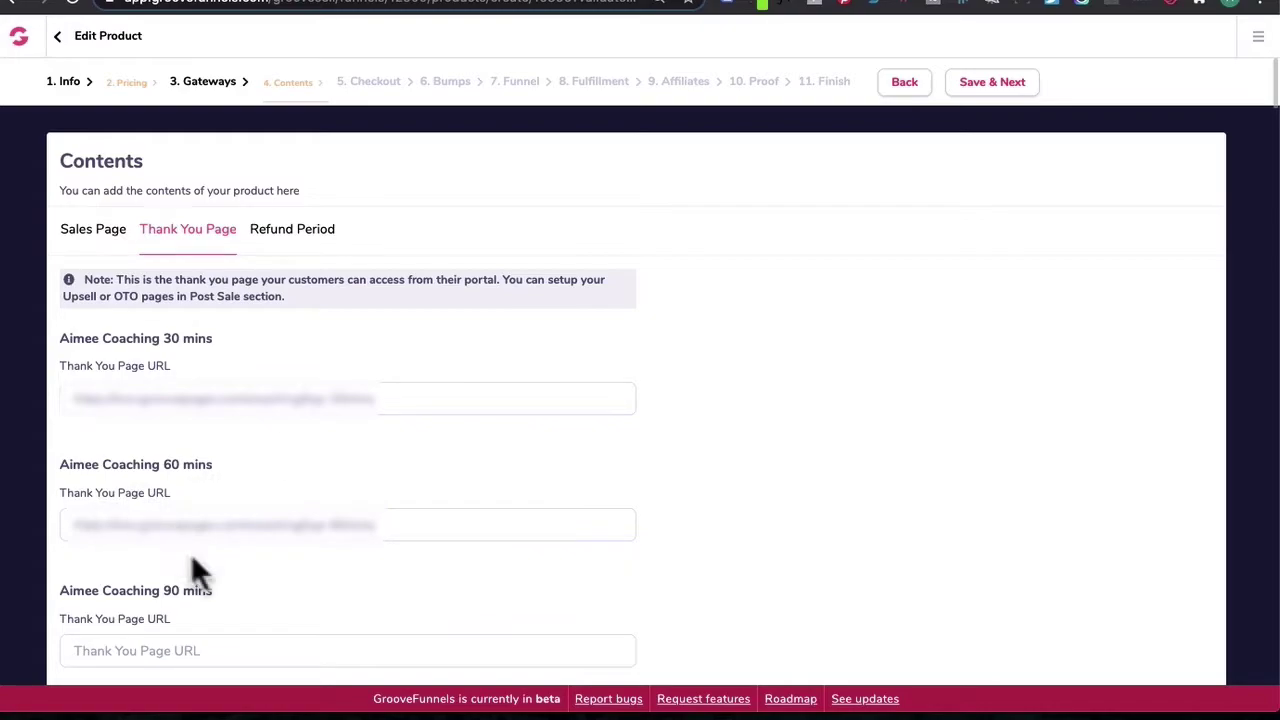
Step: Copy the address of the 90-minute scheduling page and set it as the Aimee Coaching 90 mins thank you page URL
{"action": "scroll", "coordinate": [177, 563], "scroll_direction": "down", "scroll_amount": 1}
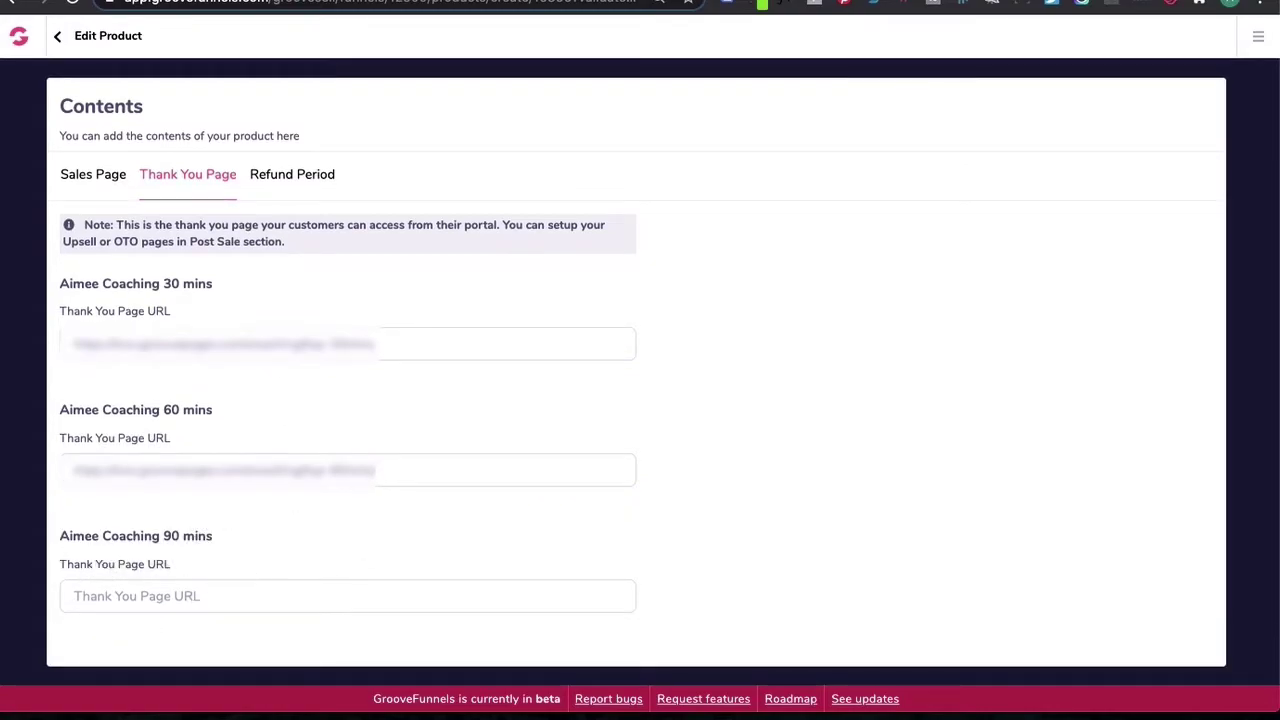
{"action": "key", "text": "ctrl+Tab"}
{"action": "left_click", "coordinate": [422, 5]}
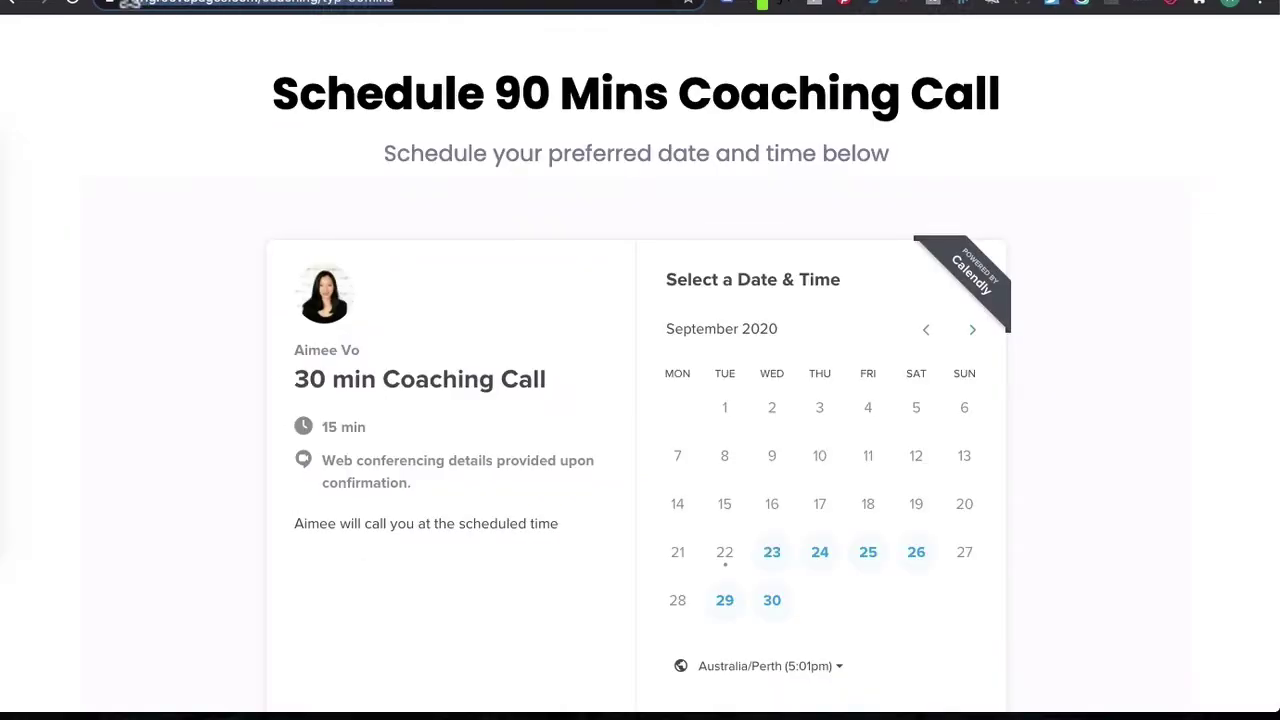
{"action": "key", "text": "ctrl+shift+Tab"}
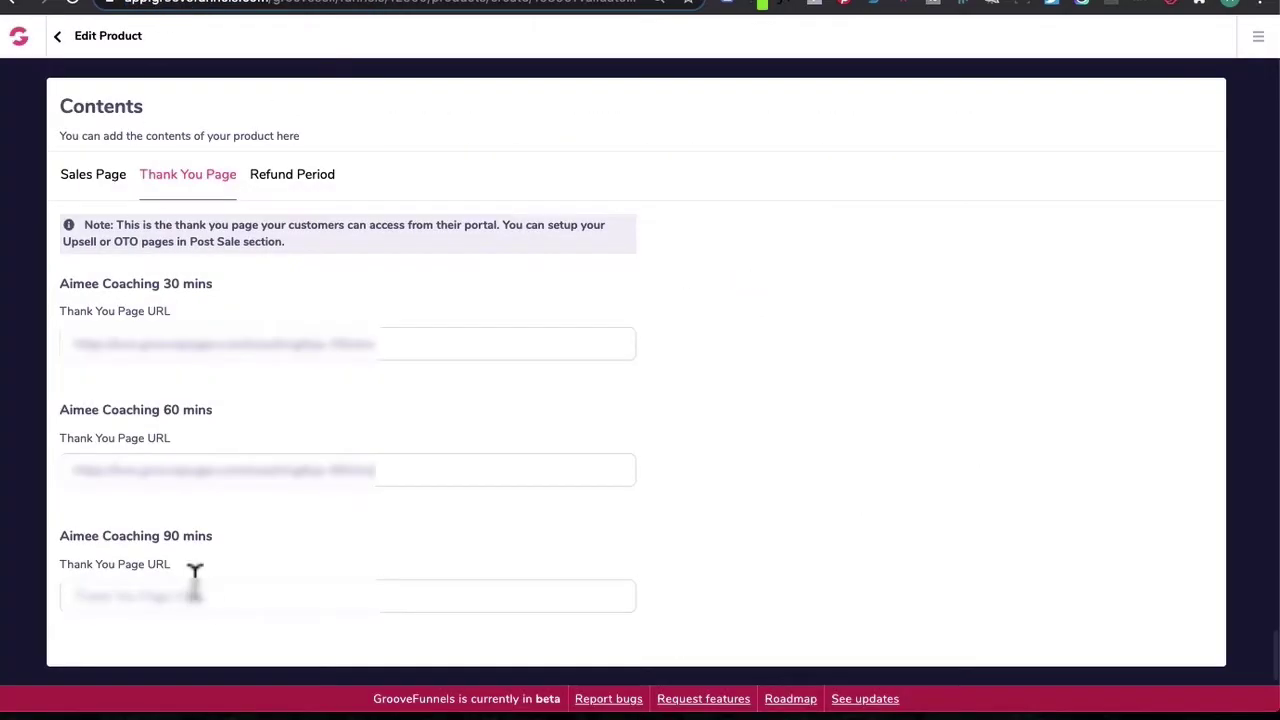
{"action": "left_click", "coordinate": [200, 592]}
{"action": "key", "text": "ctrl+v"}
Step: Keep the refund and buffer periods at 0 and save the contents to continue to the checkout settings
{"action": "left_click", "coordinate": [280, 177]}
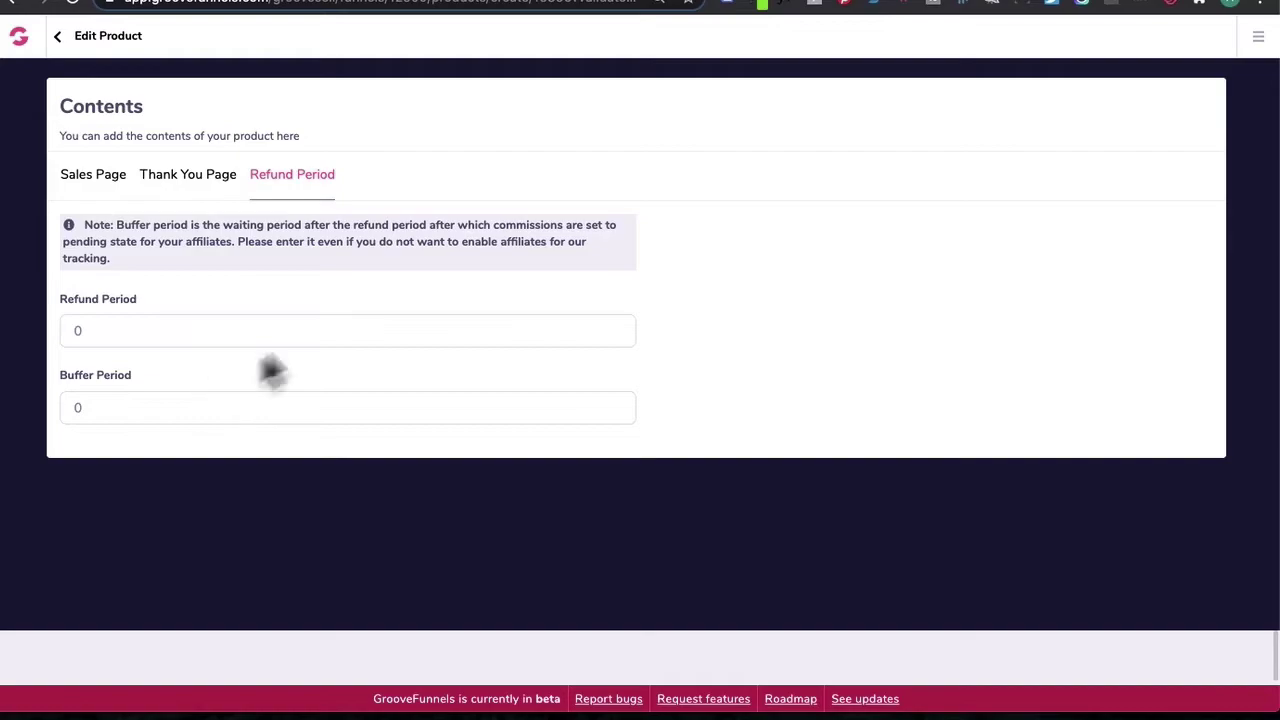
{"action": "left_click", "coordinate": [125, 334]}
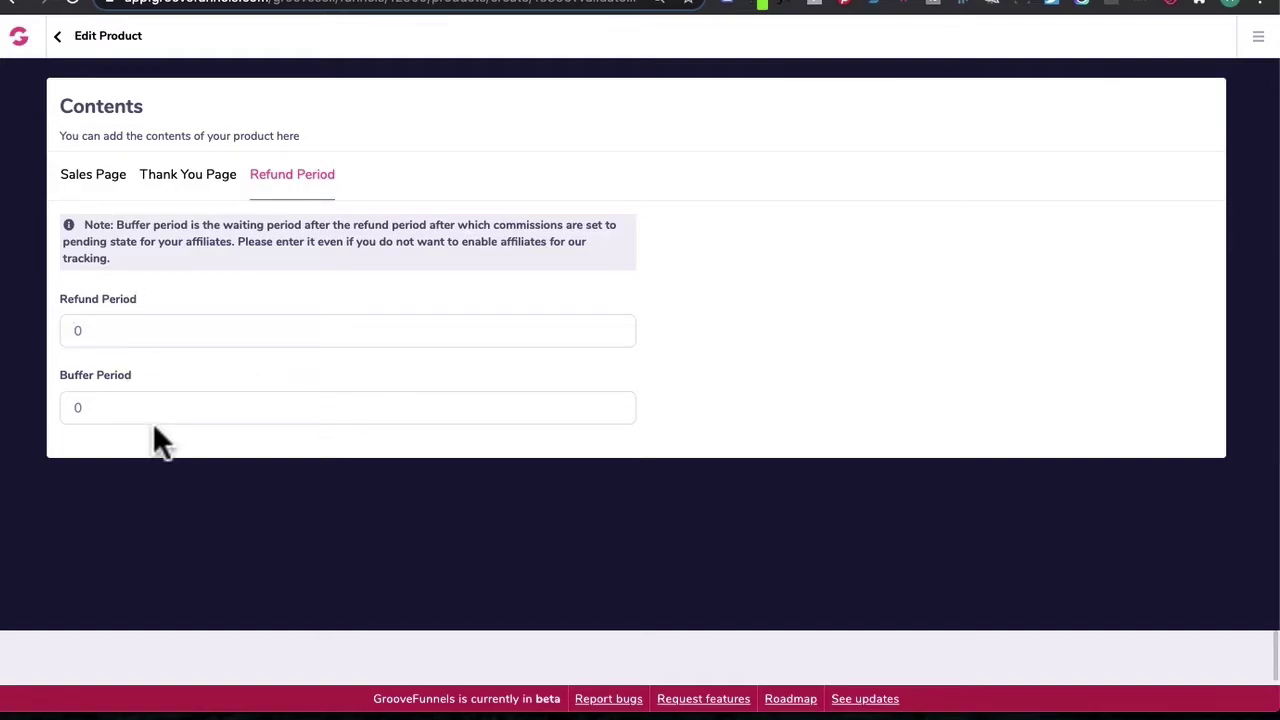
{"action": "double_click", "coordinate": [110, 325]}
{"action": "scroll", "coordinate": [517, 400], "scroll_direction": "up", "scroll_amount": 1}
{"action": "left_click", "coordinate": [984, 84]}
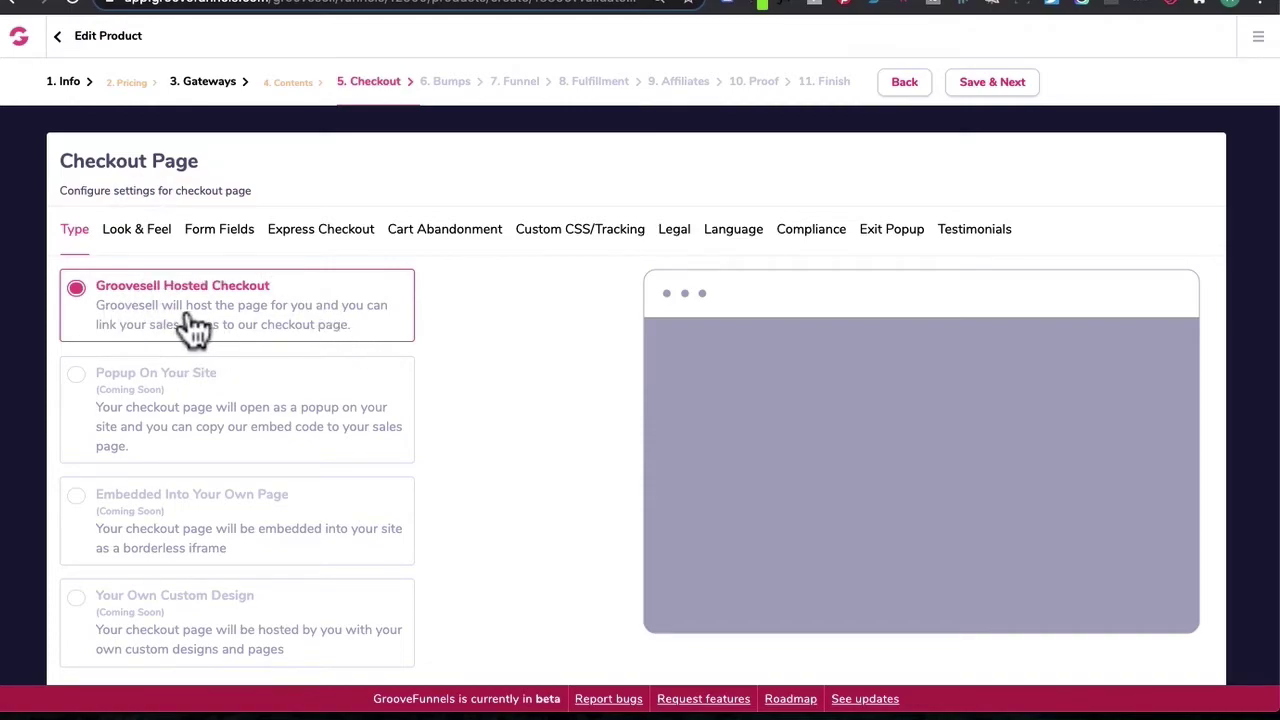
Step: Choose the Blue Sidebar checkout template and set the round portrait from the image library as the product image
{"action": "left_click", "coordinate": [140, 240]}
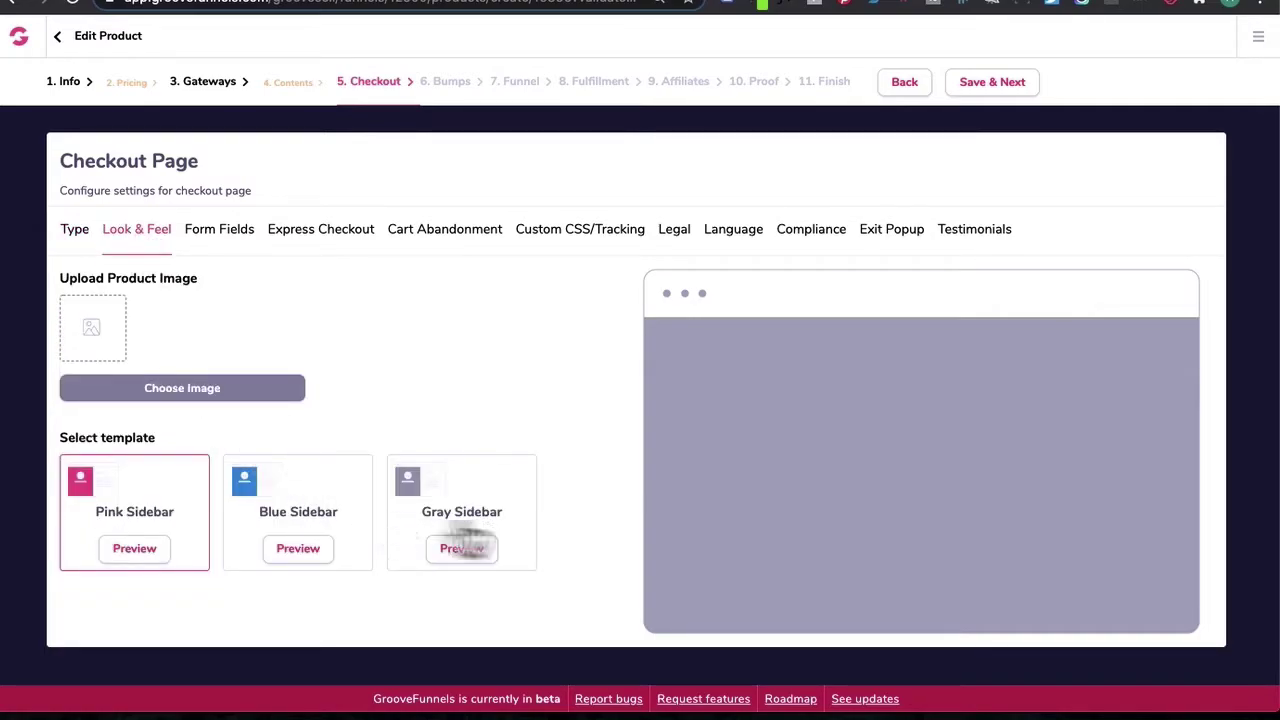
{"action": "left_click", "coordinate": [290, 527]}
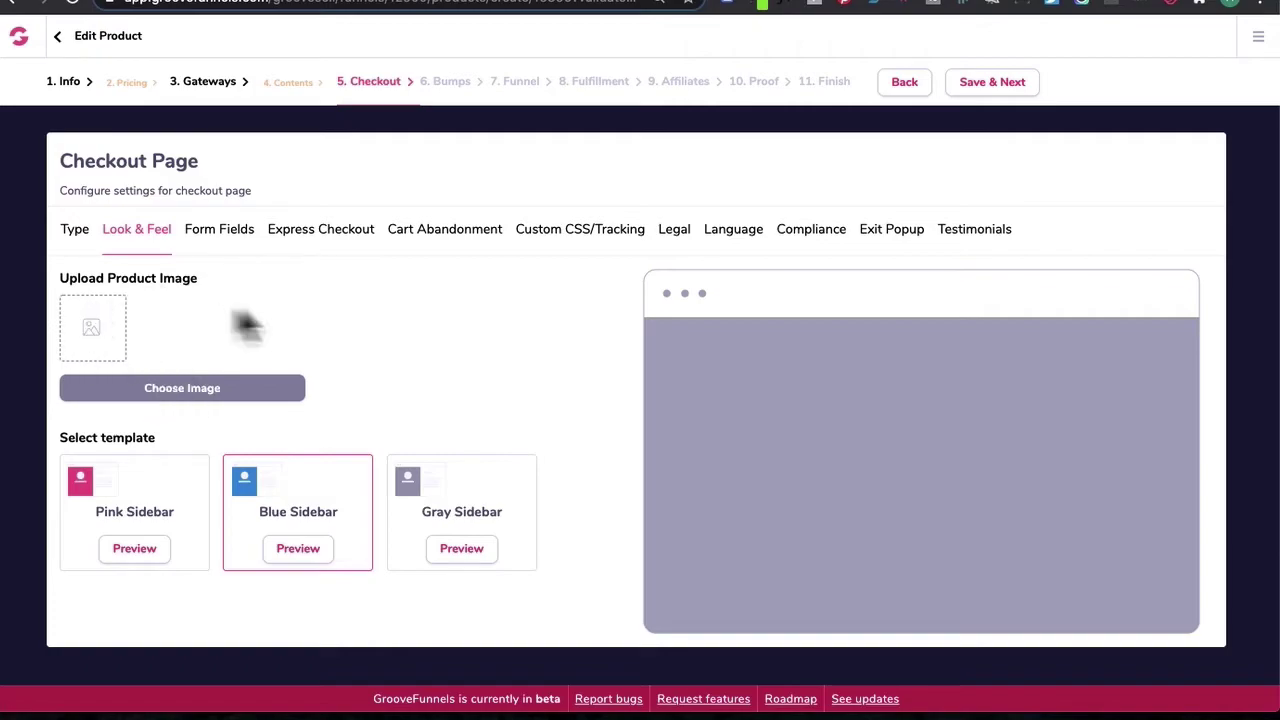
{"action": "left_click", "coordinate": [185, 388]}
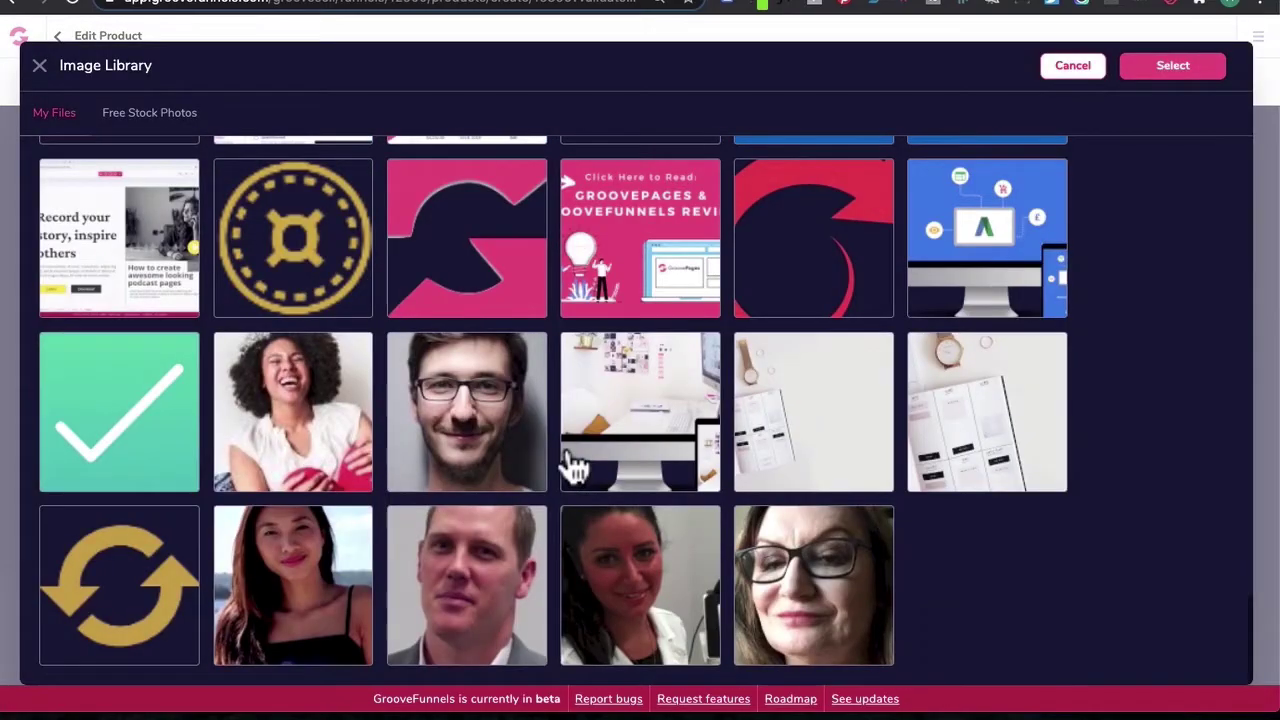
{"action": "left_click", "coordinate": [286, 600]}
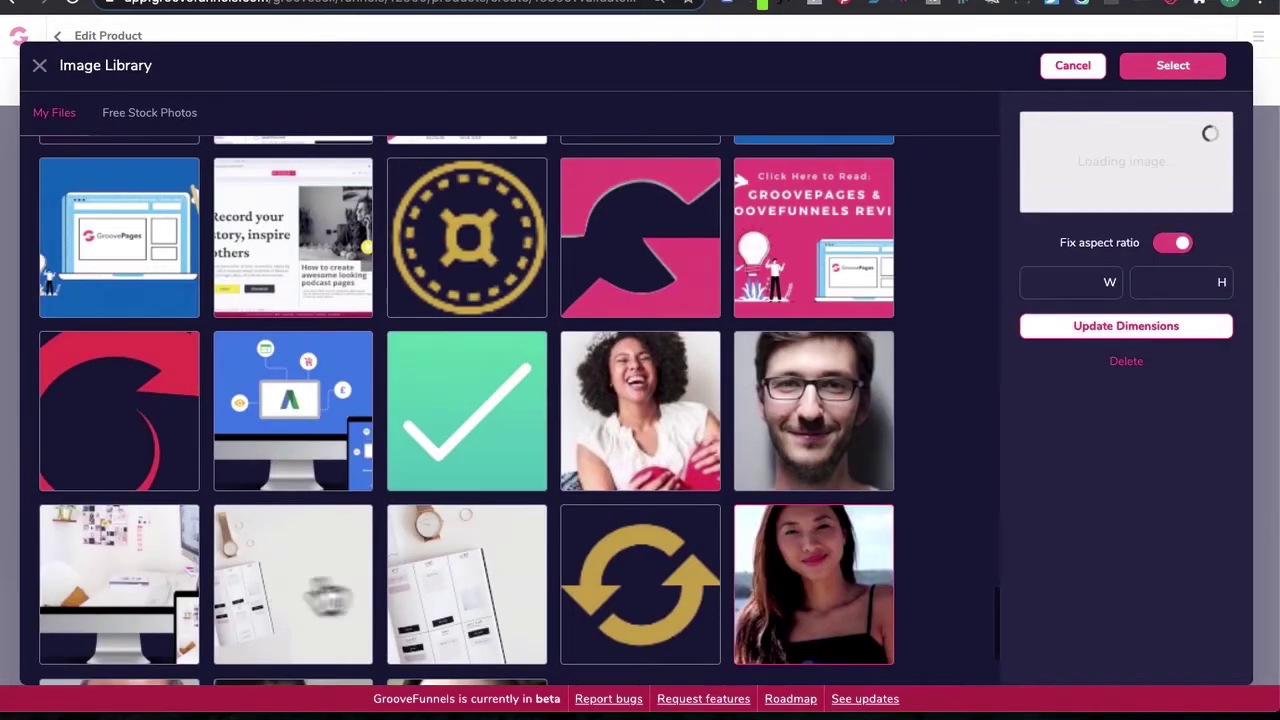
{"action": "left_click", "coordinate": [1176, 65]}
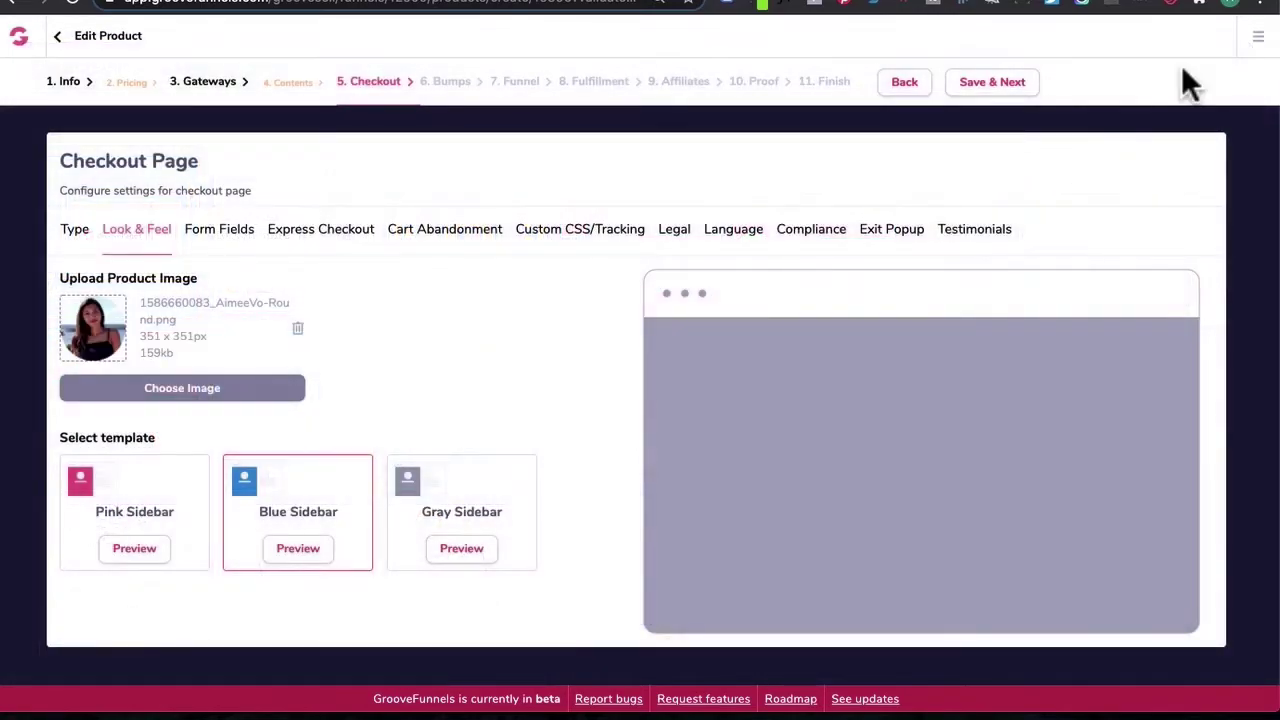
Step: Remove the Address, City And Postal Code, Phone and Company fields from the checkout form
{"action": "left_click", "coordinate": [219, 232]}
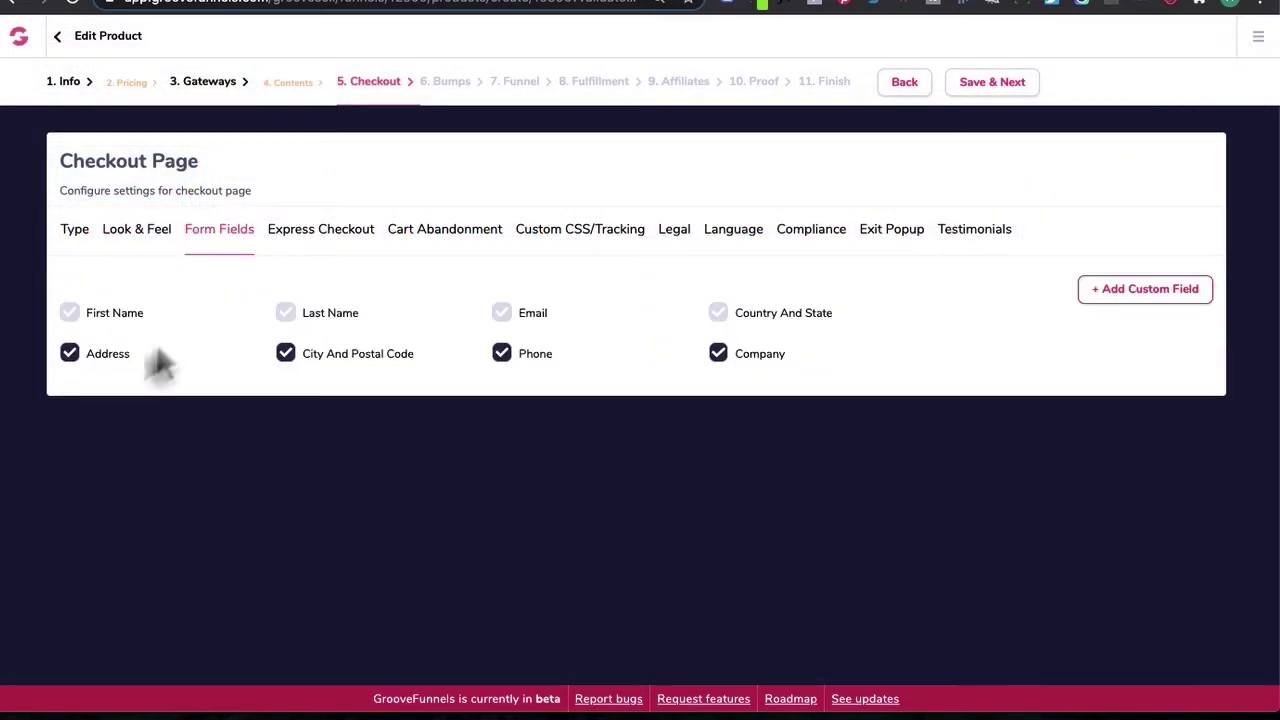
{"action": "left_click", "coordinate": [70, 355]}
{"action": "left_click", "coordinate": [287, 356]}
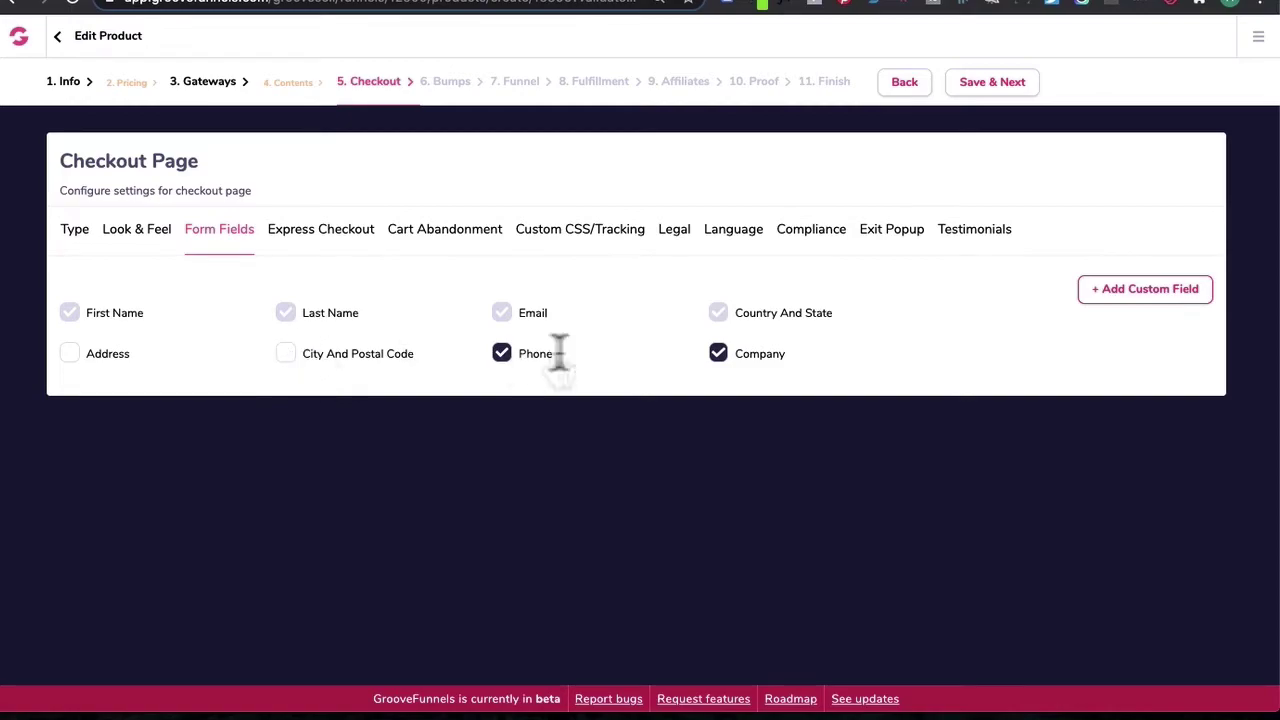
{"action": "left_click", "coordinate": [501, 357]}
{"action": "left_click", "coordinate": [720, 357]}
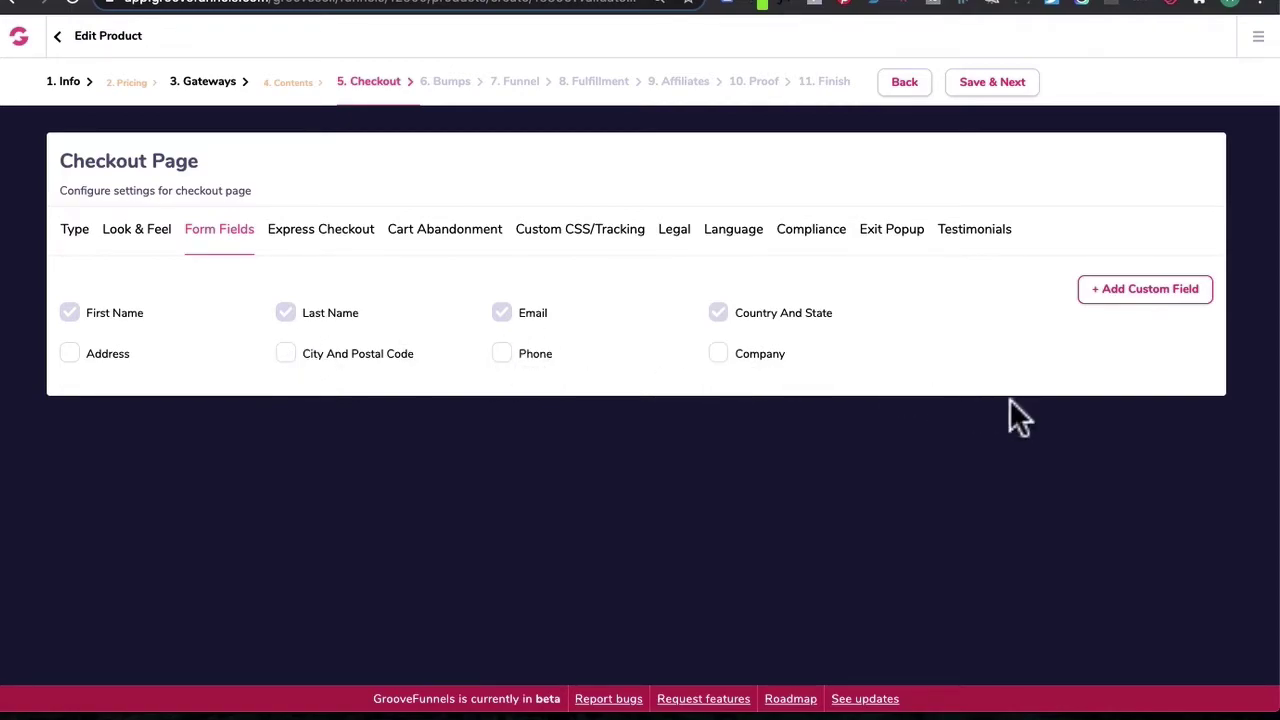
Step: Try straight-through payments for express checkout and go back to the full checkout experience
{"action": "left_click", "coordinate": [338, 240]}
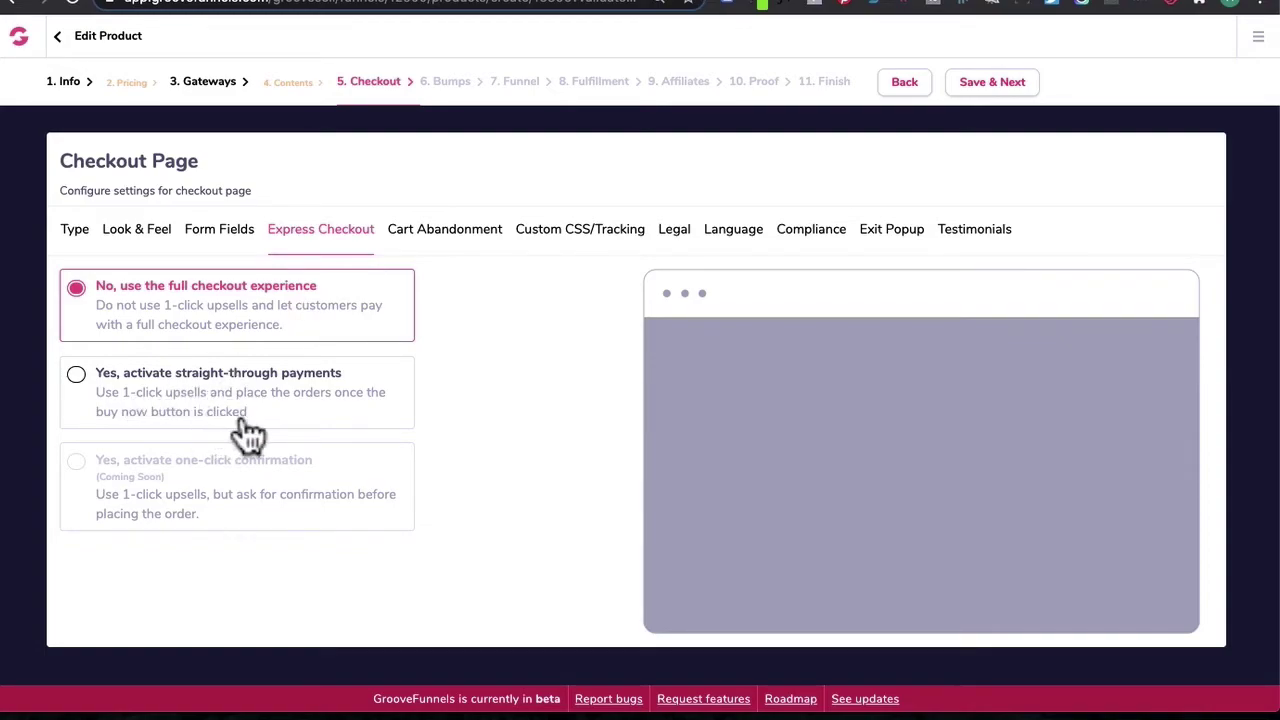
{"action": "left_click", "coordinate": [120, 402]}
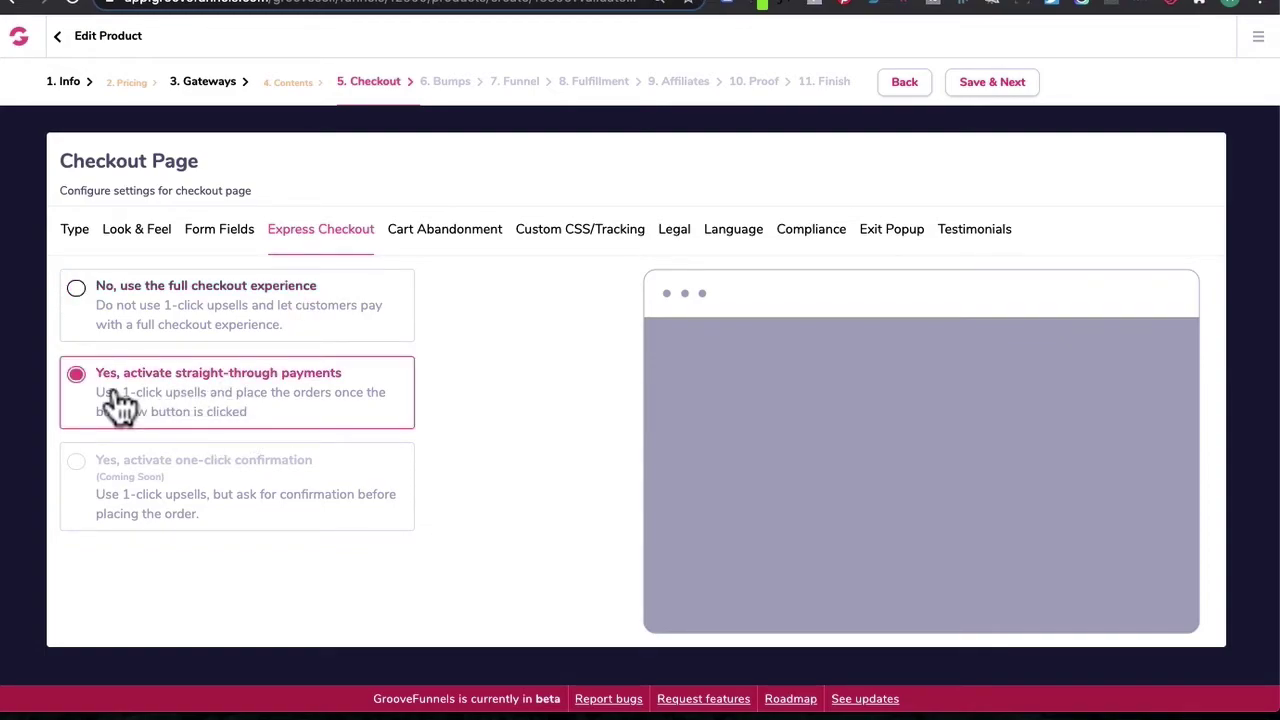
{"action": "left_click", "coordinate": [313, 338]}
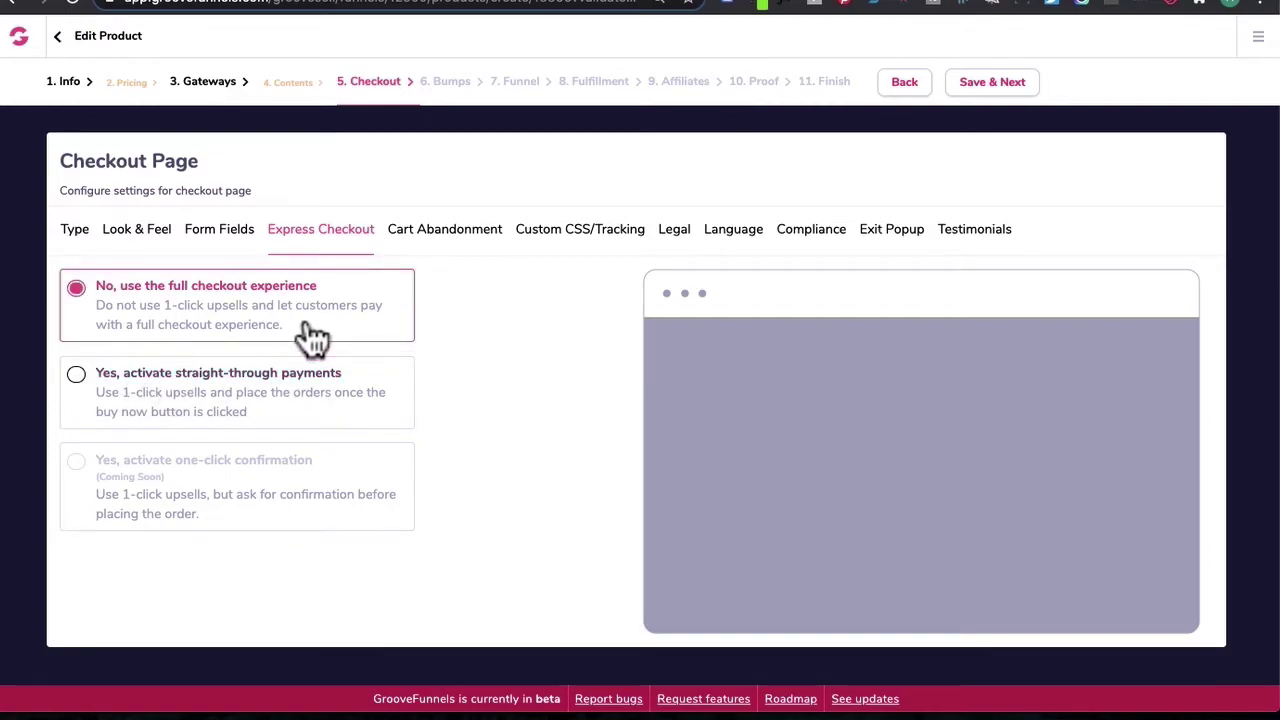
Step: Review the cart abandonment settings and the types offered for a new integration, leaving without adding one
{"action": "left_click", "coordinate": [457, 240]}
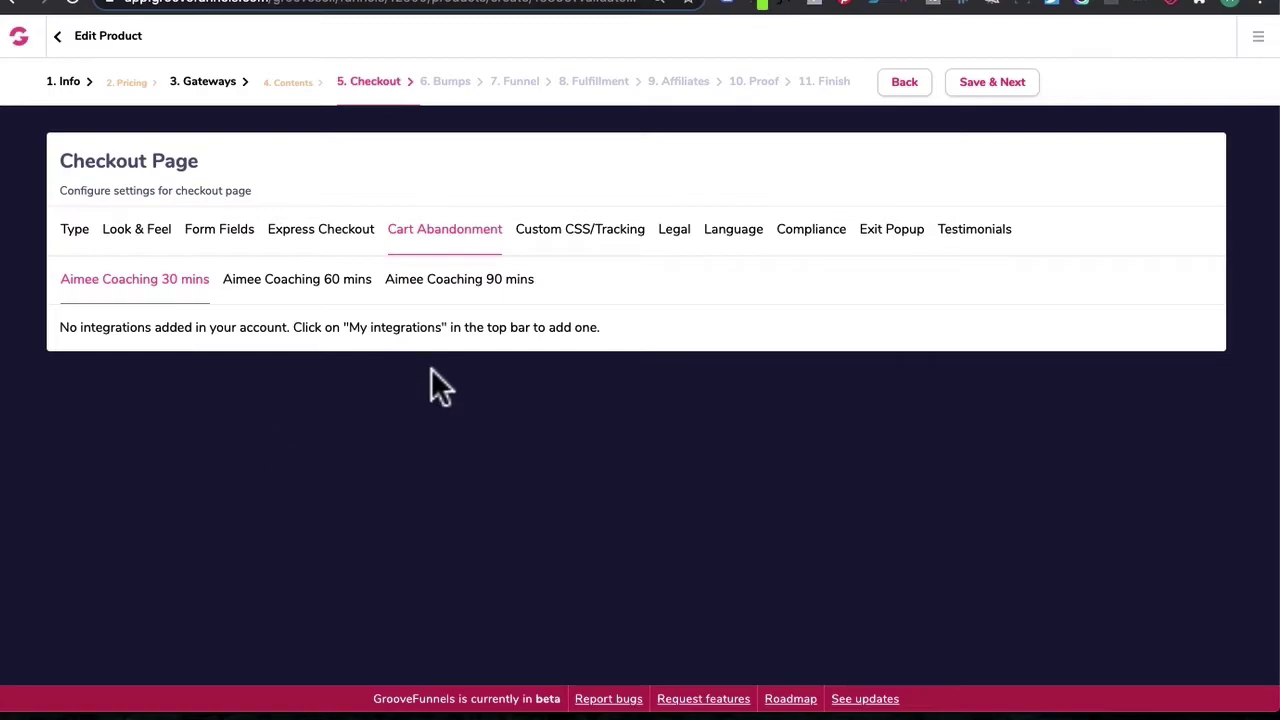
{"action": "left_click", "coordinate": [1258, 36]}
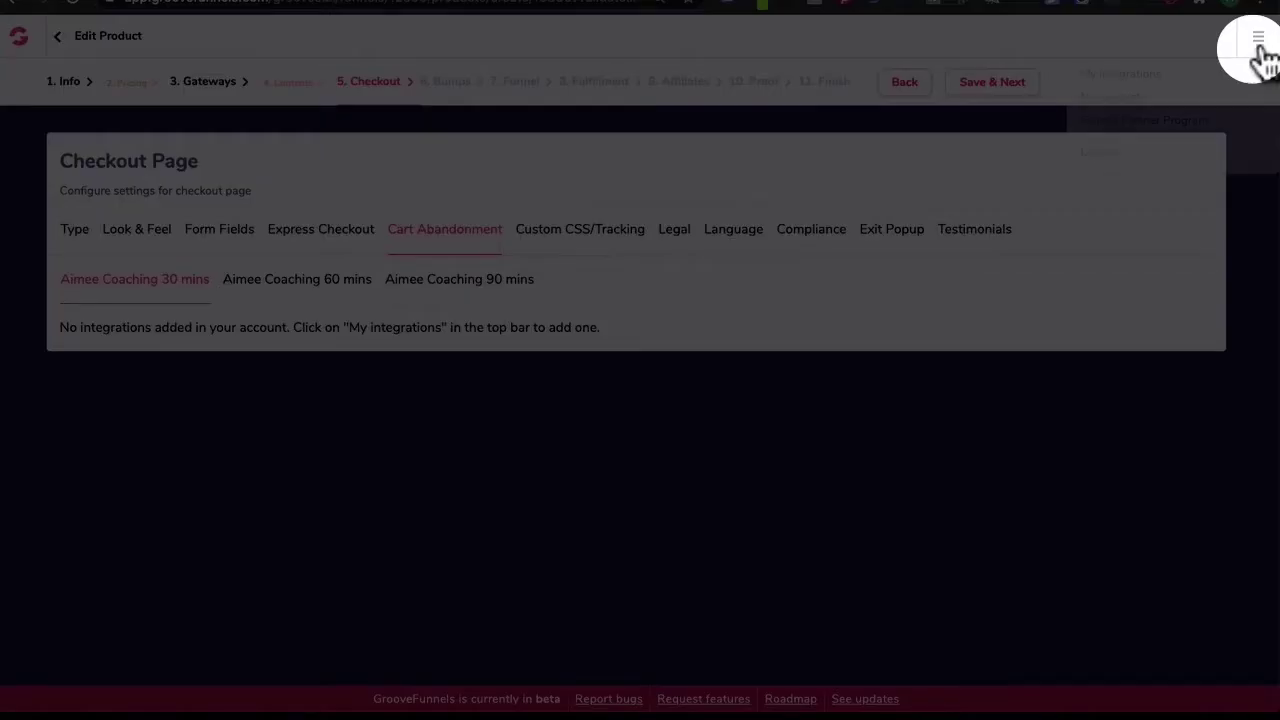
{"action": "left_click", "coordinate": [1120, 76]}
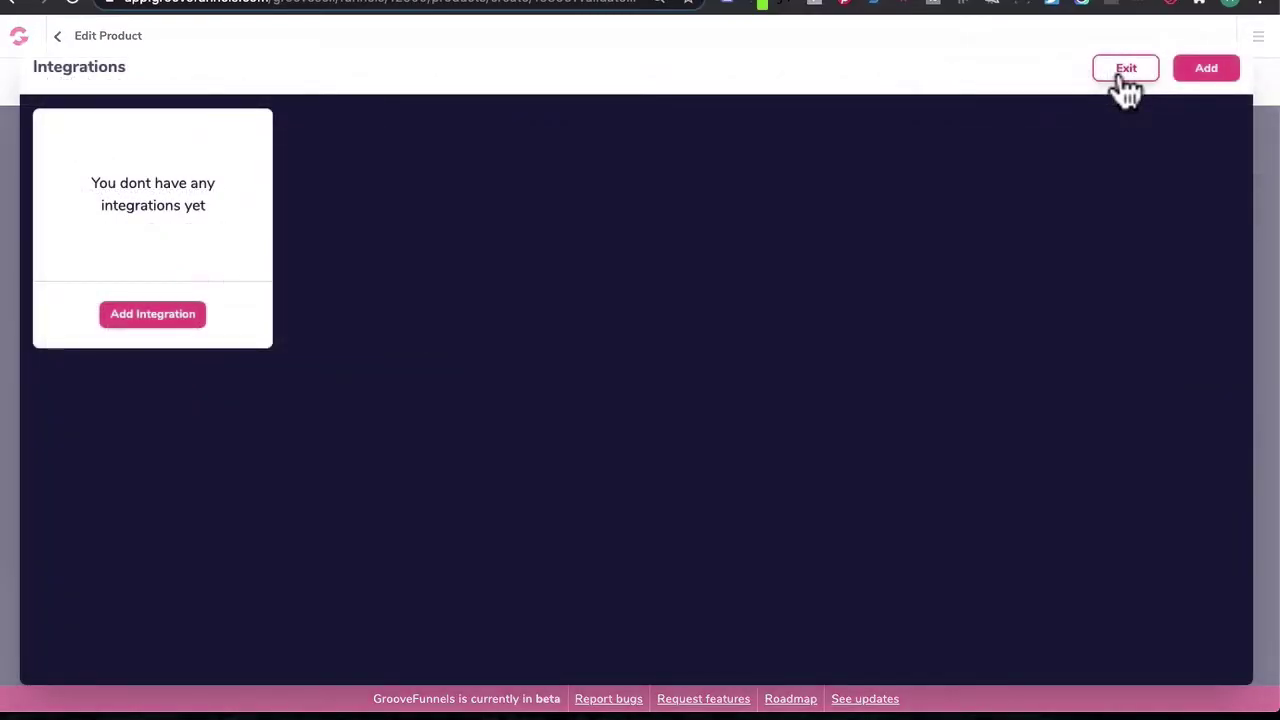
{"action": "left_click", "coordinate": [140, 323]}
{"action": "left_click", "coordinate": [1091, 188]}
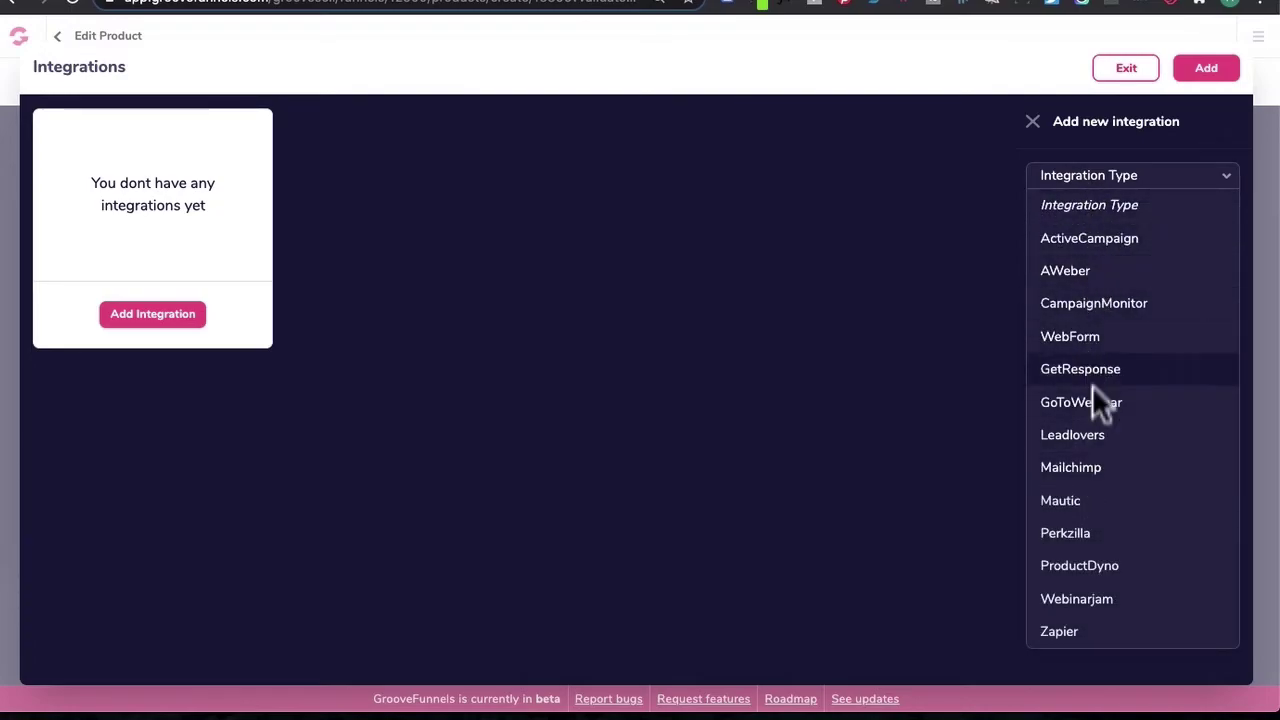
{"action": "left_click", "coordinate": [861, 448]}
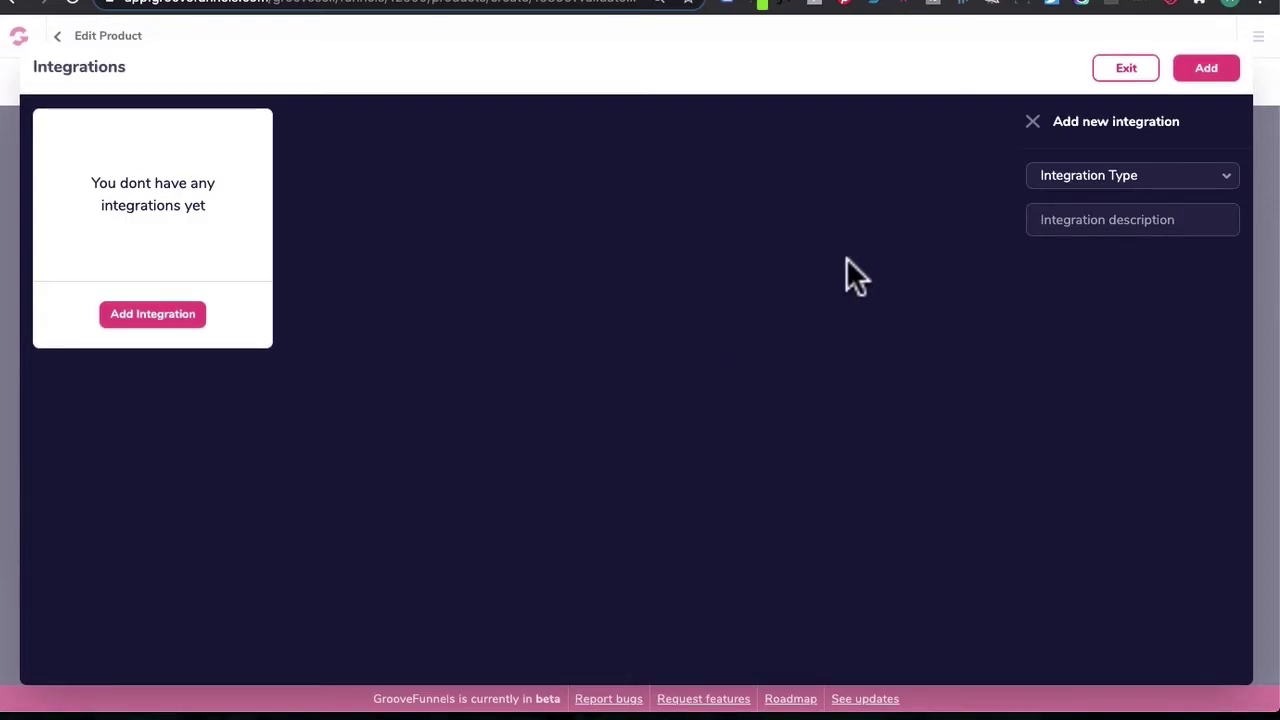
{"action": "left_click", "coordinate": [1126, 70]}
Step: Check the custom CSS/tracking settings and try requiring agreement to vendor specific terms, returning to no vendor specific terms
{"action": "left_click", "coordinate": [560, 245]}
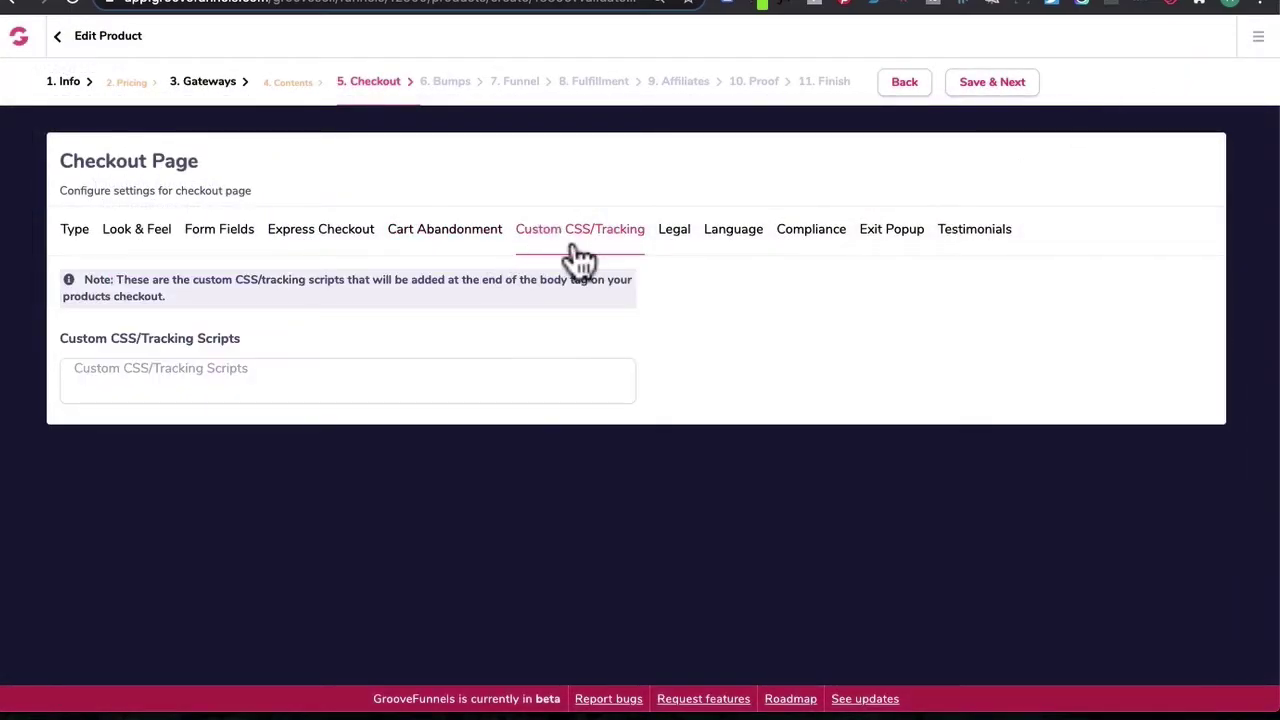
{"action": "left_click", "coordinate": [251, 365]}
{"action": "left_click", "coordinate": [674, 238]}
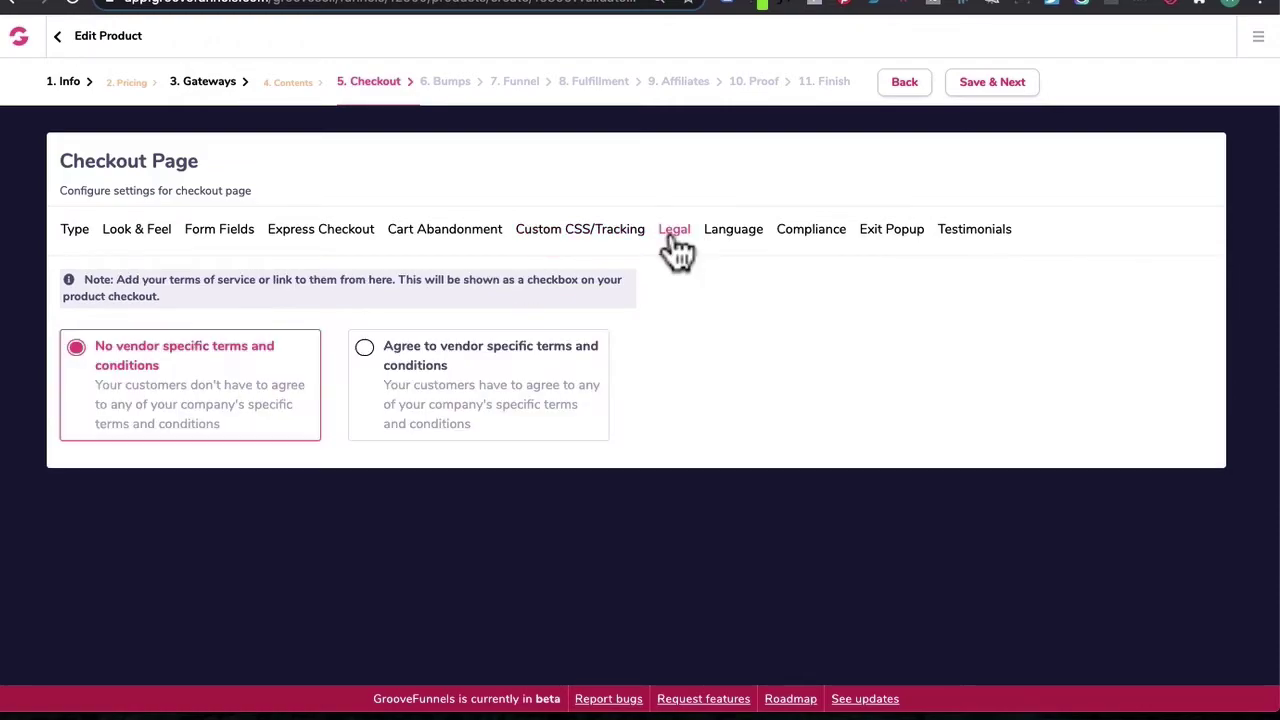
{"action": "left_click", "coordinate": [378, 383]}
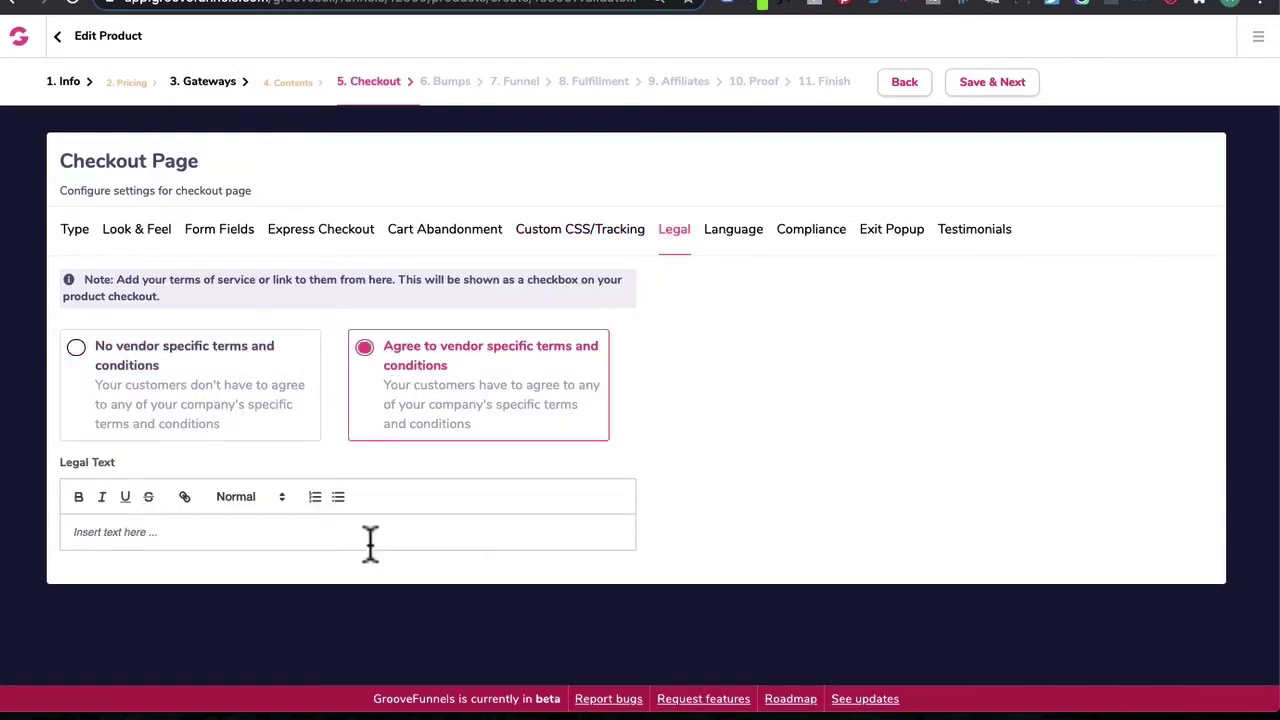
{"action": "left_click", "coordinate": [95, 362]}
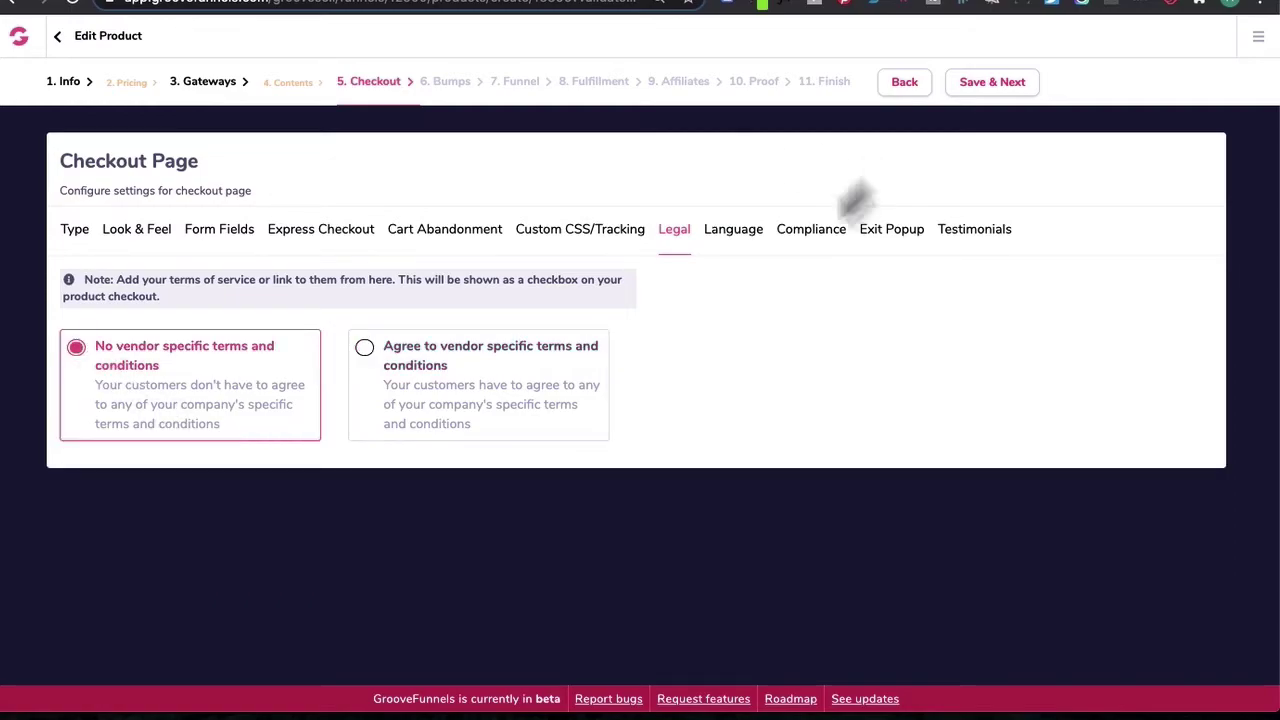
Step: Review the checkout page's language, compliance, exit popup and testimonials settings
{"action": "left_click", "coordinate": [740, 248]}
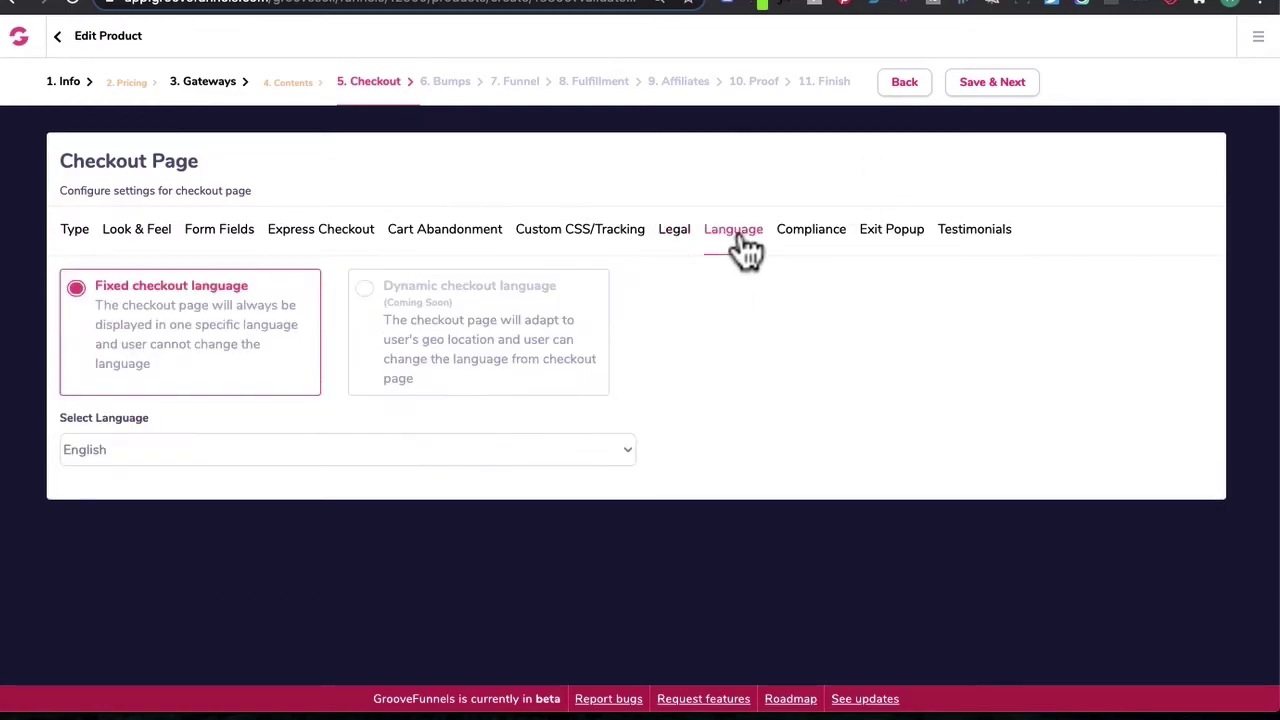
{"action": "left_click", "coordinate": [812, 240]}
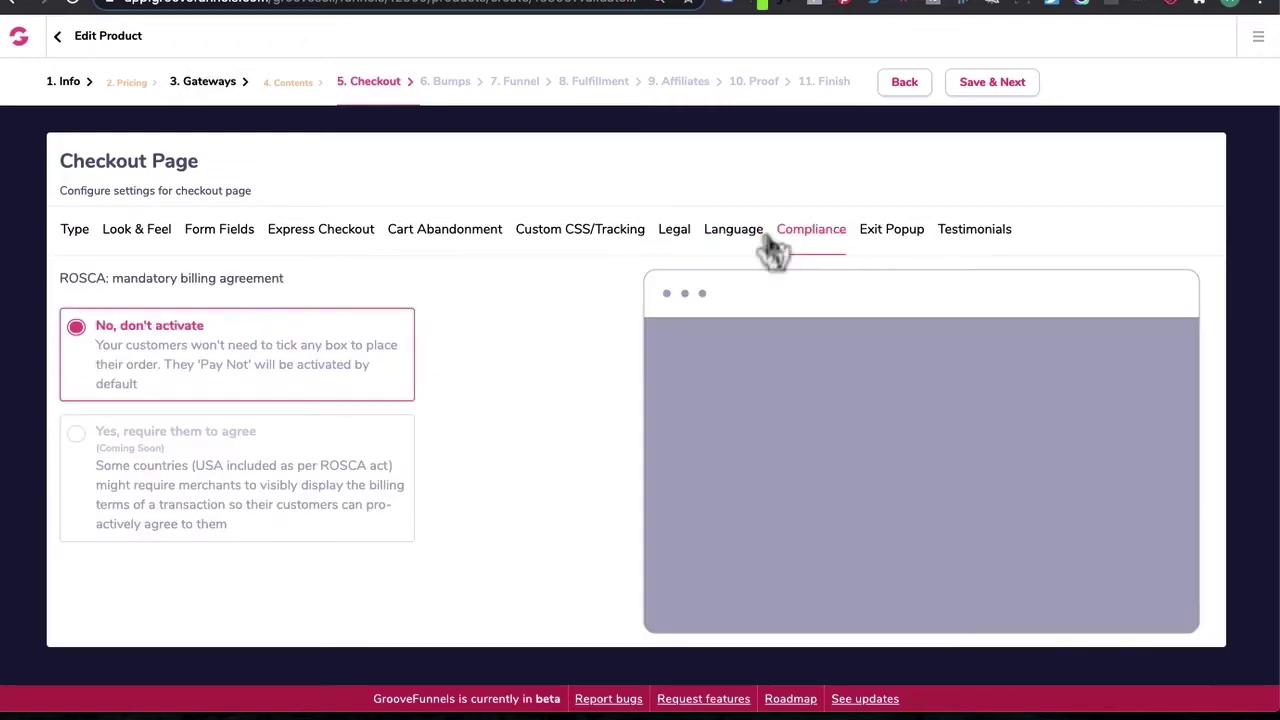
{"action": "left_click", "coordinate": [893, 242]}
{"action": "left_click", "coordinate": [987, 238]}
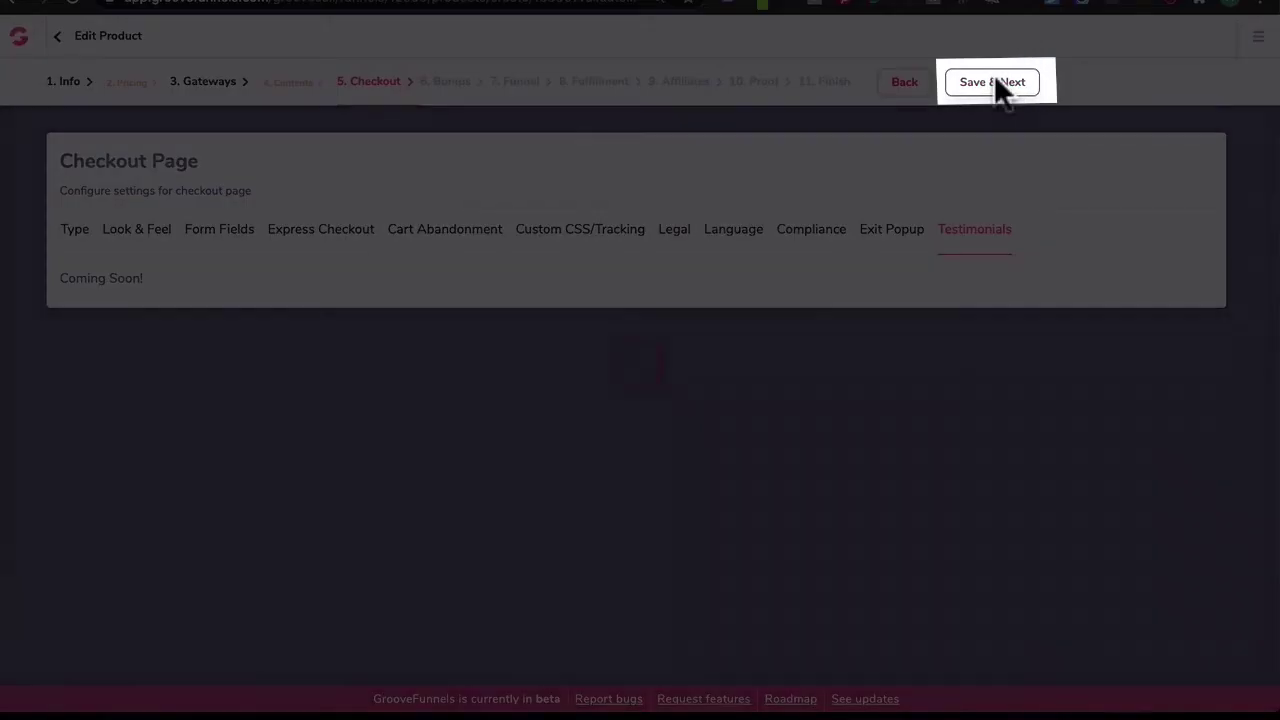
Step: Save the checkout settings and continue past the order bumps without activating a bump offer
{"action": "left_click", "coordinate": [996, 84]}
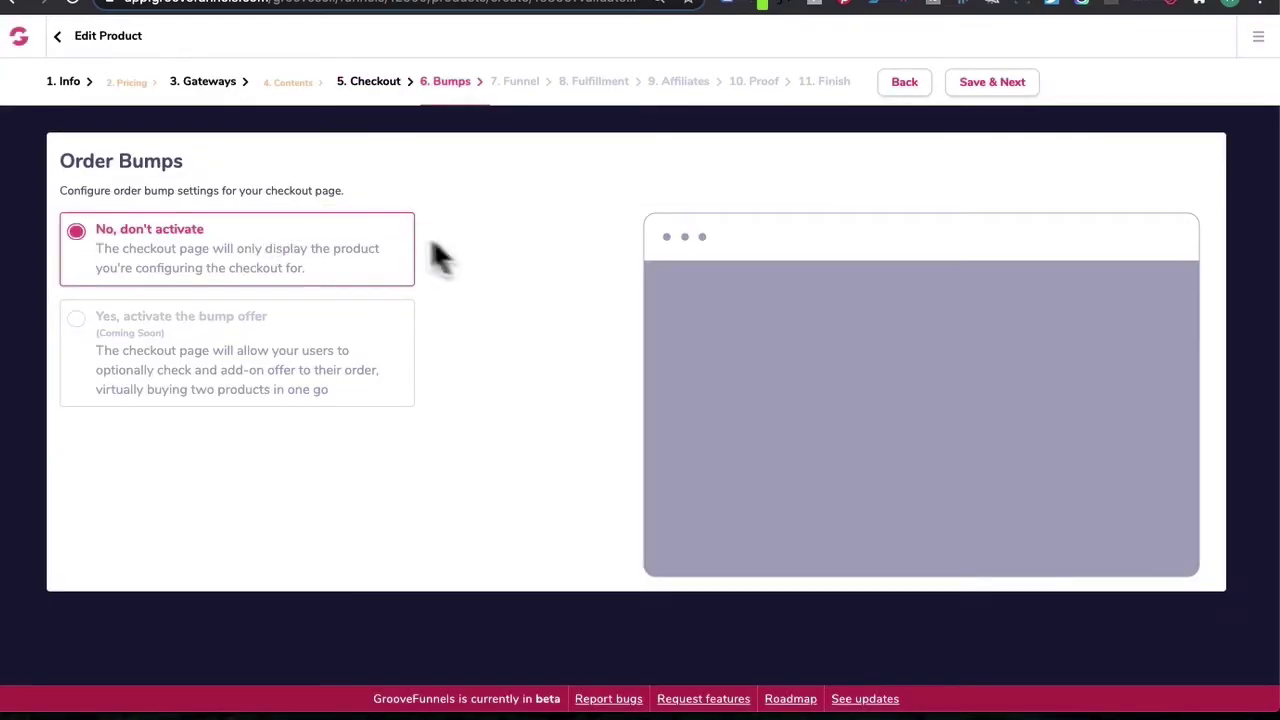
{"action": "left_click", "coordinate": [966, 88]}
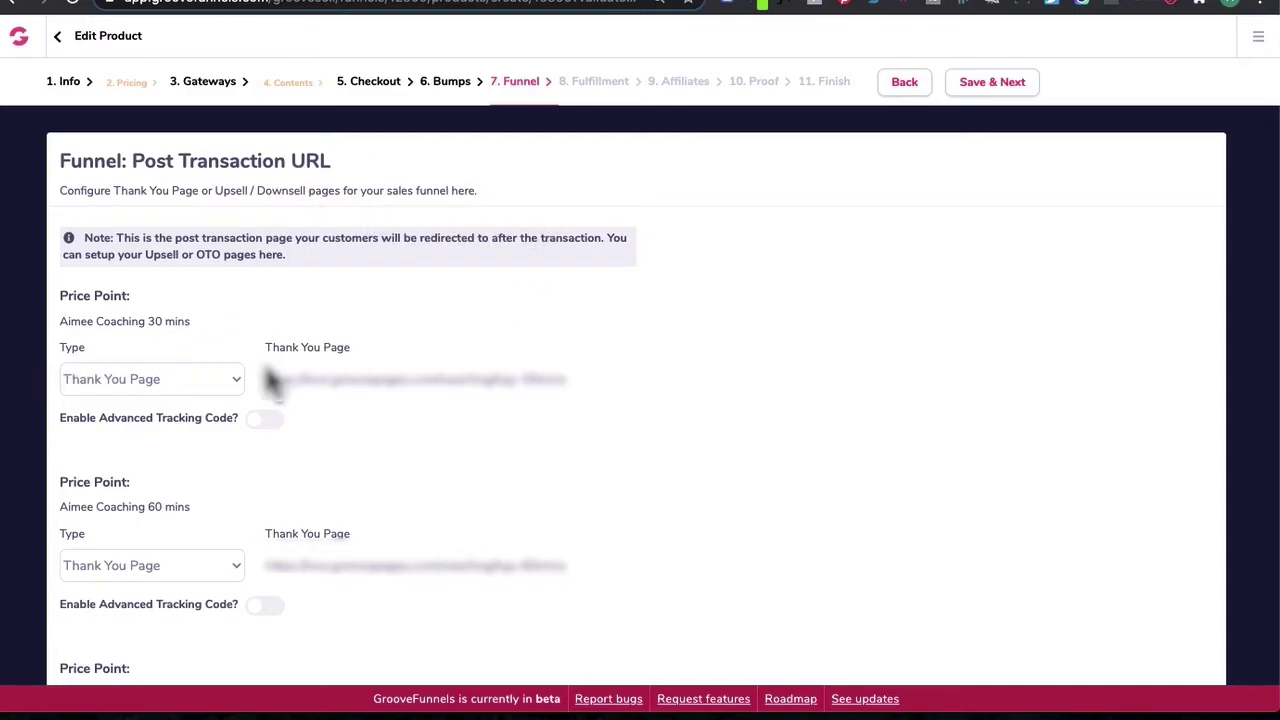
Step: Enable the advanced tracking code for the 30 mins price point's thank you page and save the funnel settings
{"action": "scroll", "coordinate": [272, 382], "scroll_direction": "down", "scroll_amount": 1}
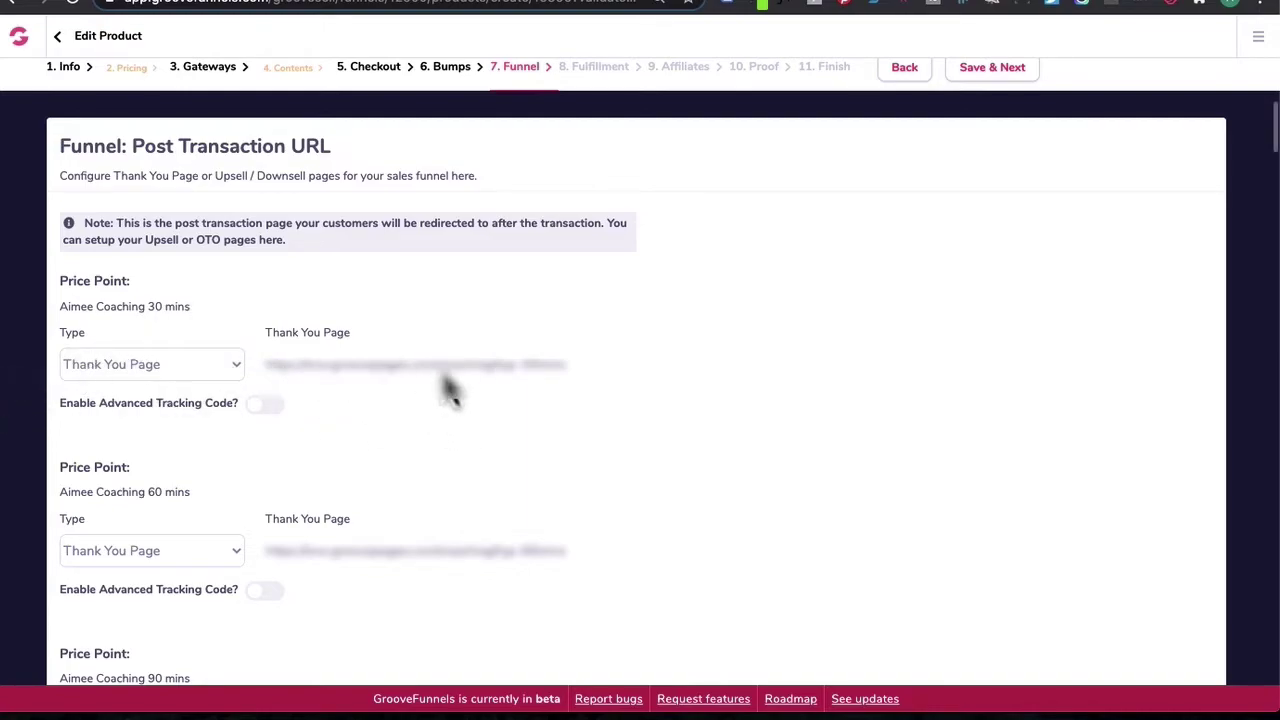
{"action": "scroll", "coordinate": [392, 527], "scroll_direction": "down", "scroll_amount": 1}
{"action": "scroll", "coordinate": [280, 406], "scroll_direction": "up", "scroll_amount": 1}
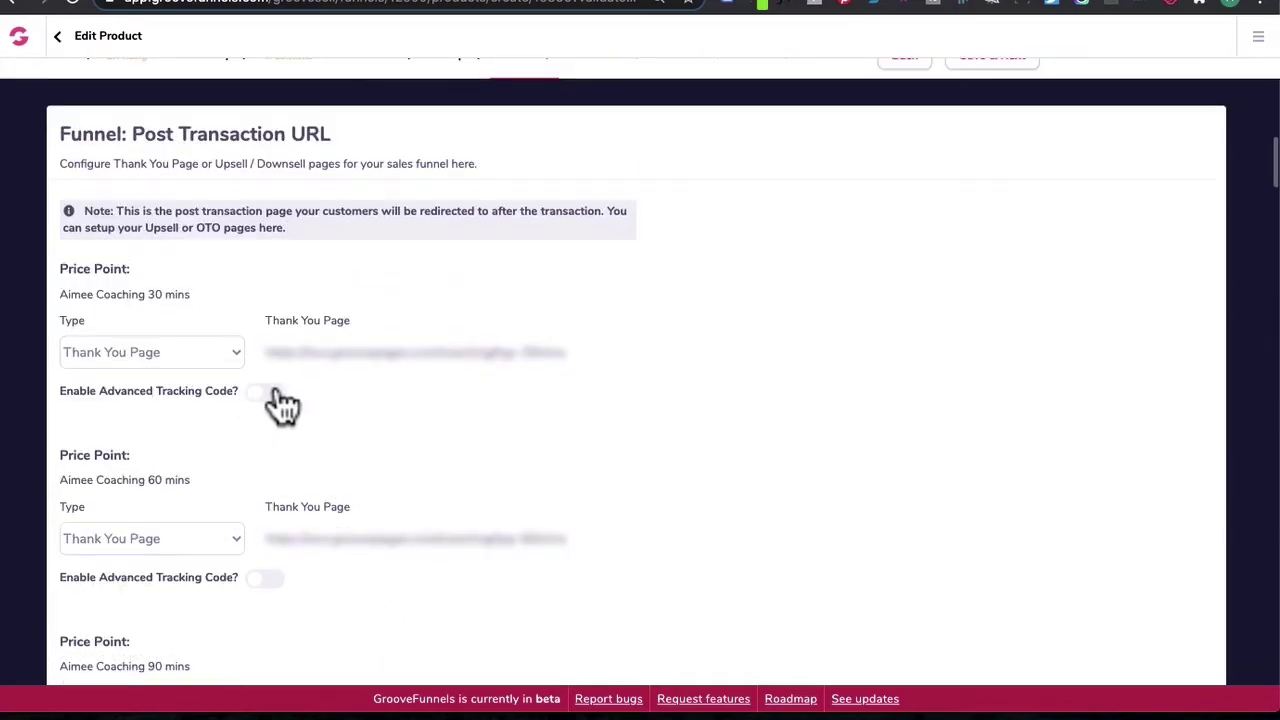
{"action": "left_click", "coordinate": [272, 392]}
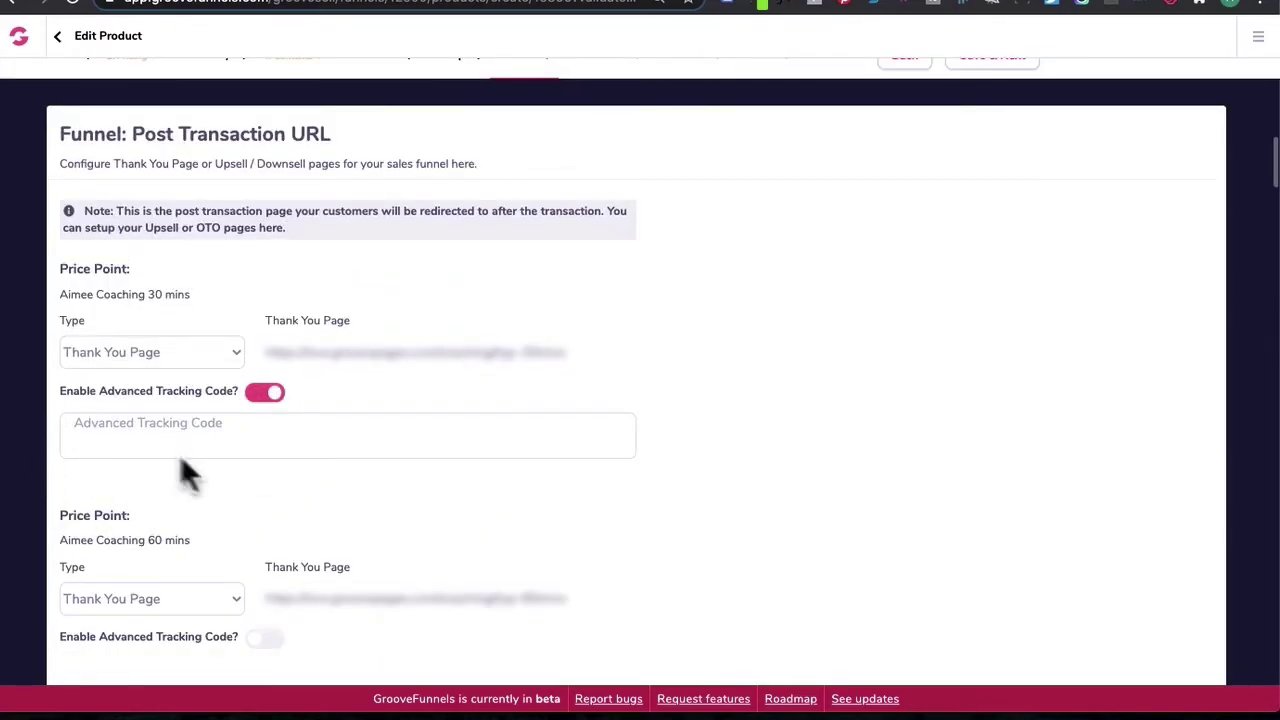
{"action": "scroll", "coordinate": [165, 495], "scroll_direction": "up", "scroll_amount": 1}
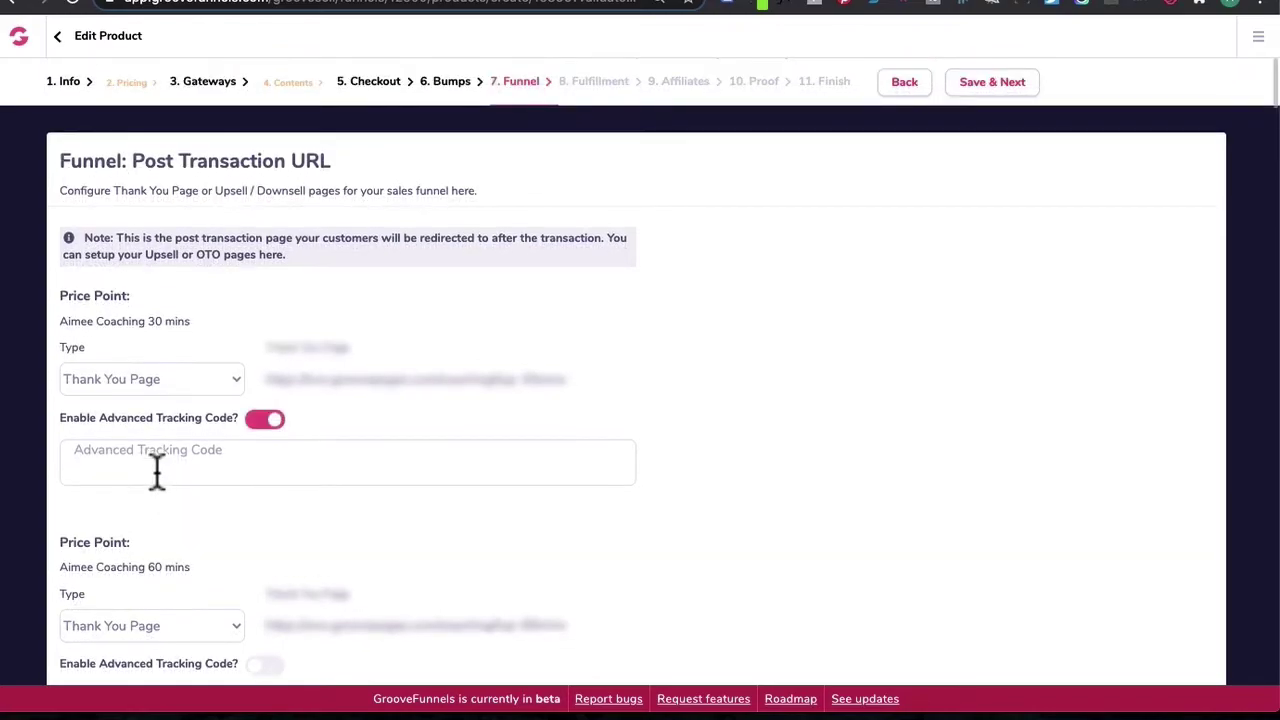
{"action": "left_click", "coordinate": [1010, 84]}
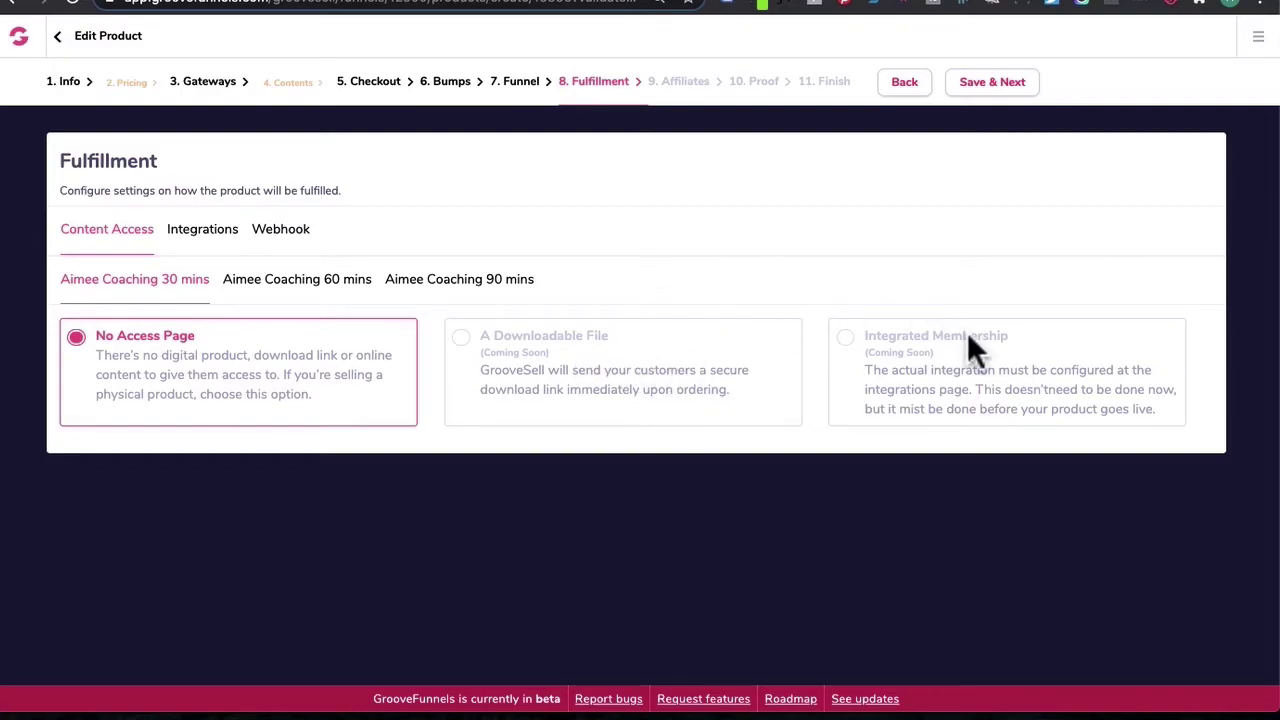
Step: Review the fulfillment integrations and webhook settings, and save without adding a webhook URL
{"action": "left_click", "coordinate": [200, 231]}
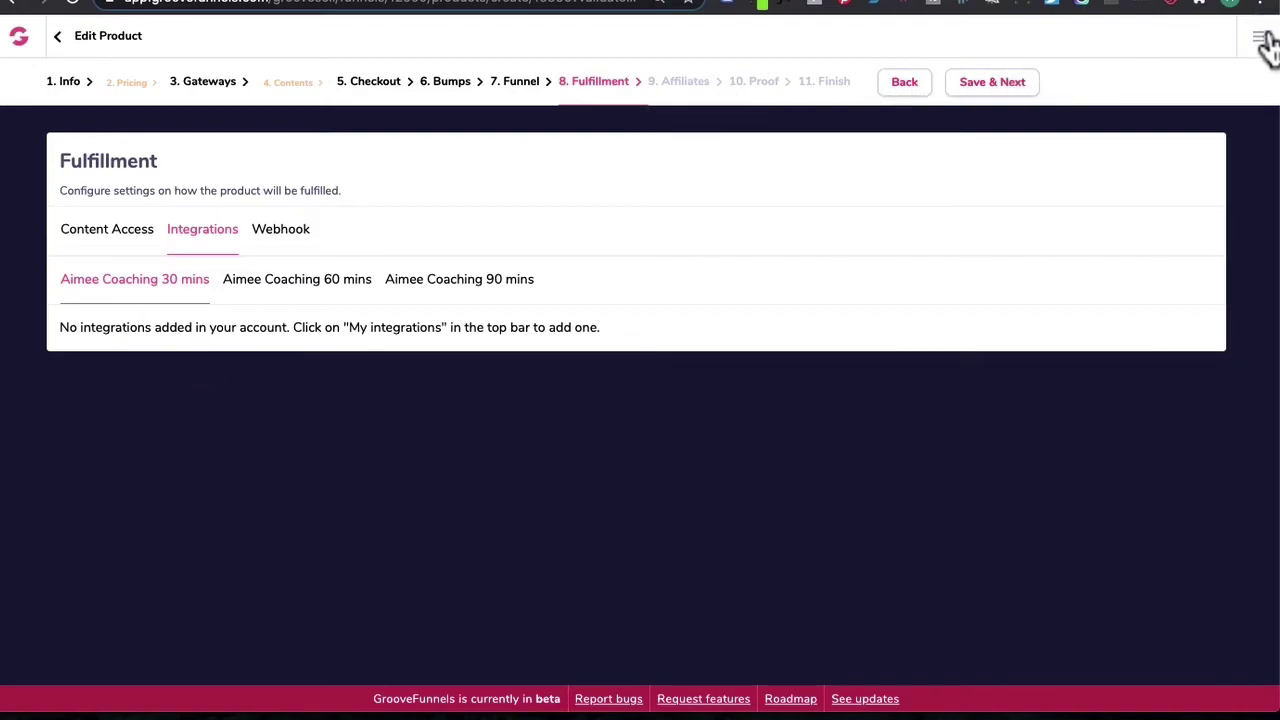
{"action": "left_click", "coordinate": [283, 233]}
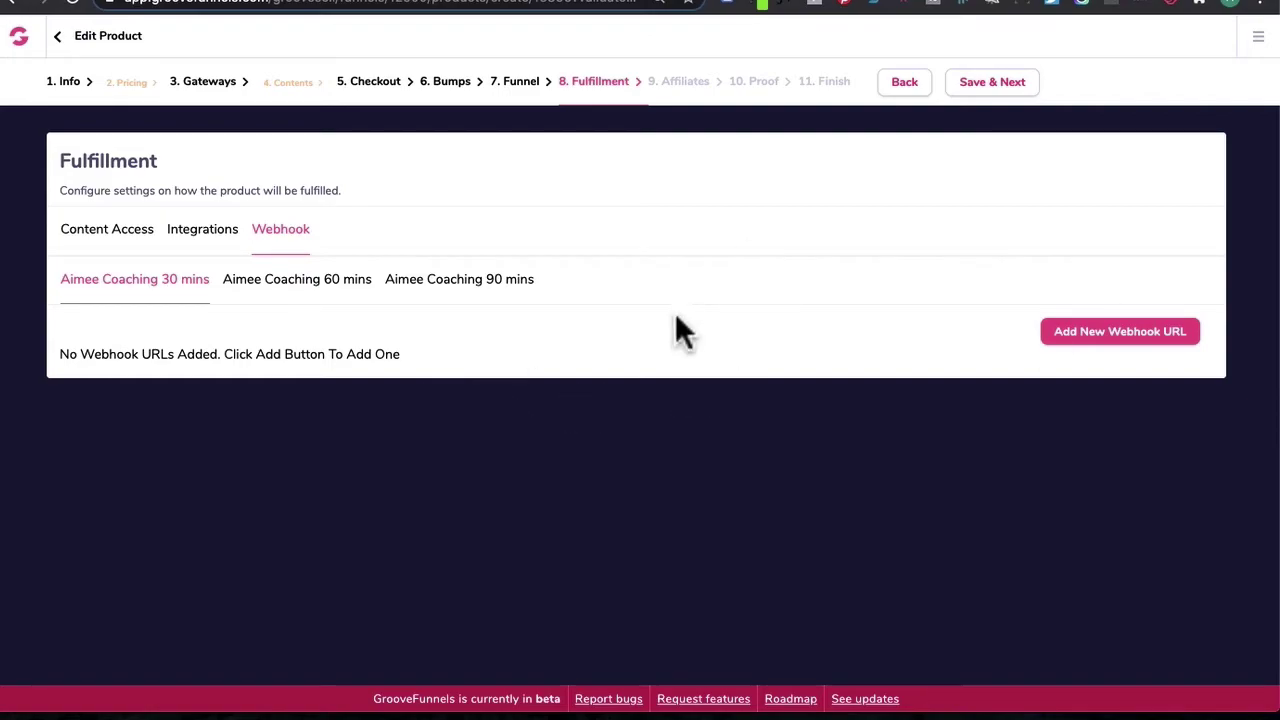
{"action": "left_click", "coordinate": [988, 88]}
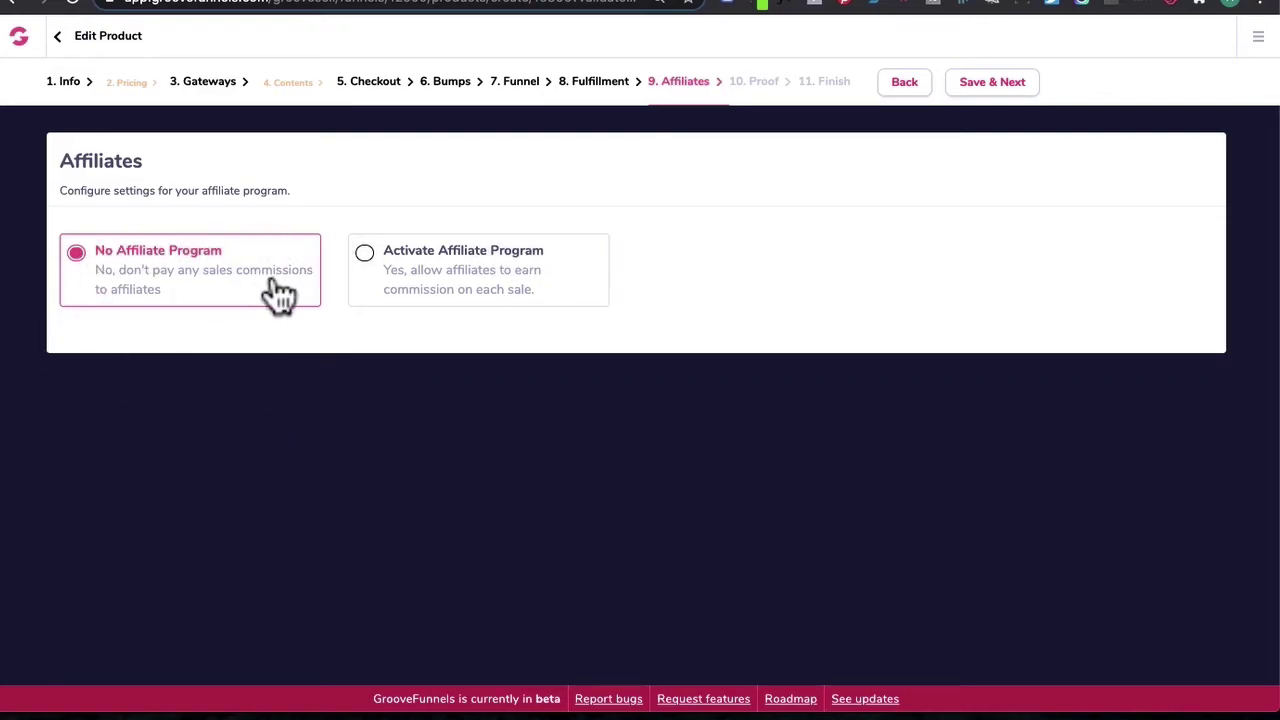
Step: Try activating the affiliate program with 50 percent affiliate and 10 percent JV broker commissions for the 30 mins price point
{"action": "left_click", "coordinate": [364, 256]}
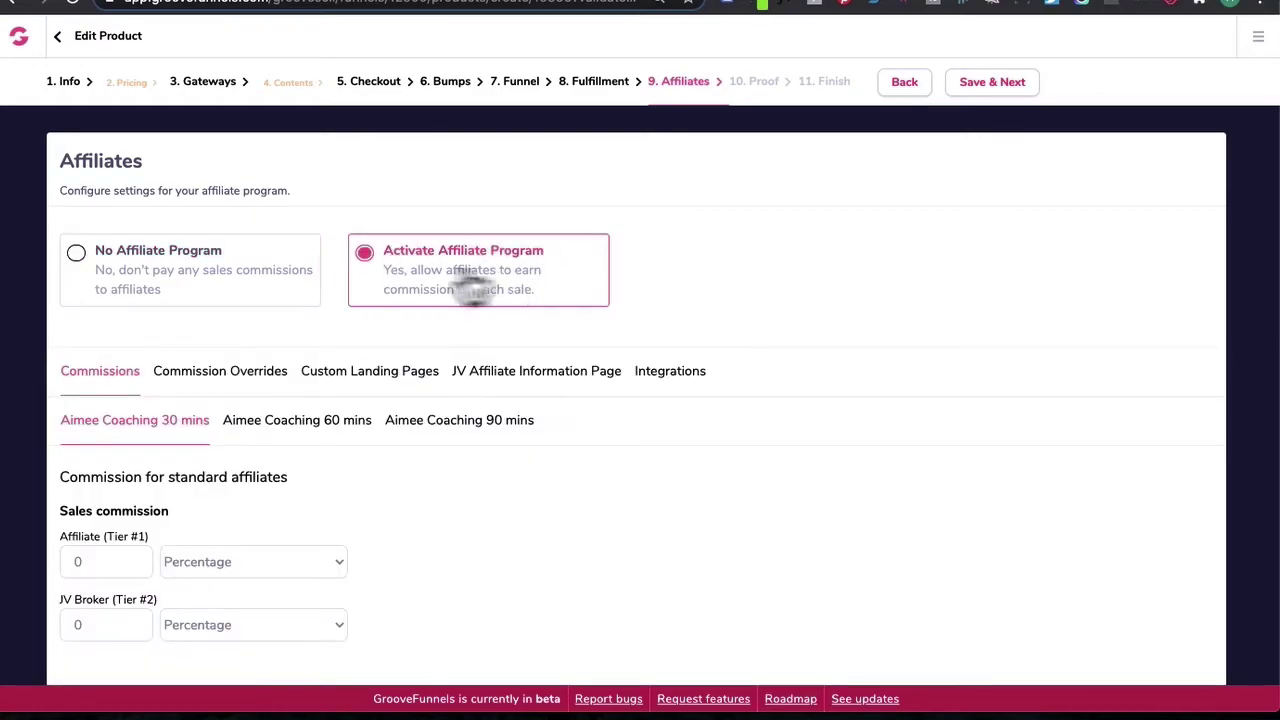
{"action": "scroll", "coordinate": [533, 328], "scroll_direction": "down", "scroll_amount": 1}
{"action": "scroll", "coordinate": [535, 332], "scroll_direction": "down", "scroll_amount": 1}
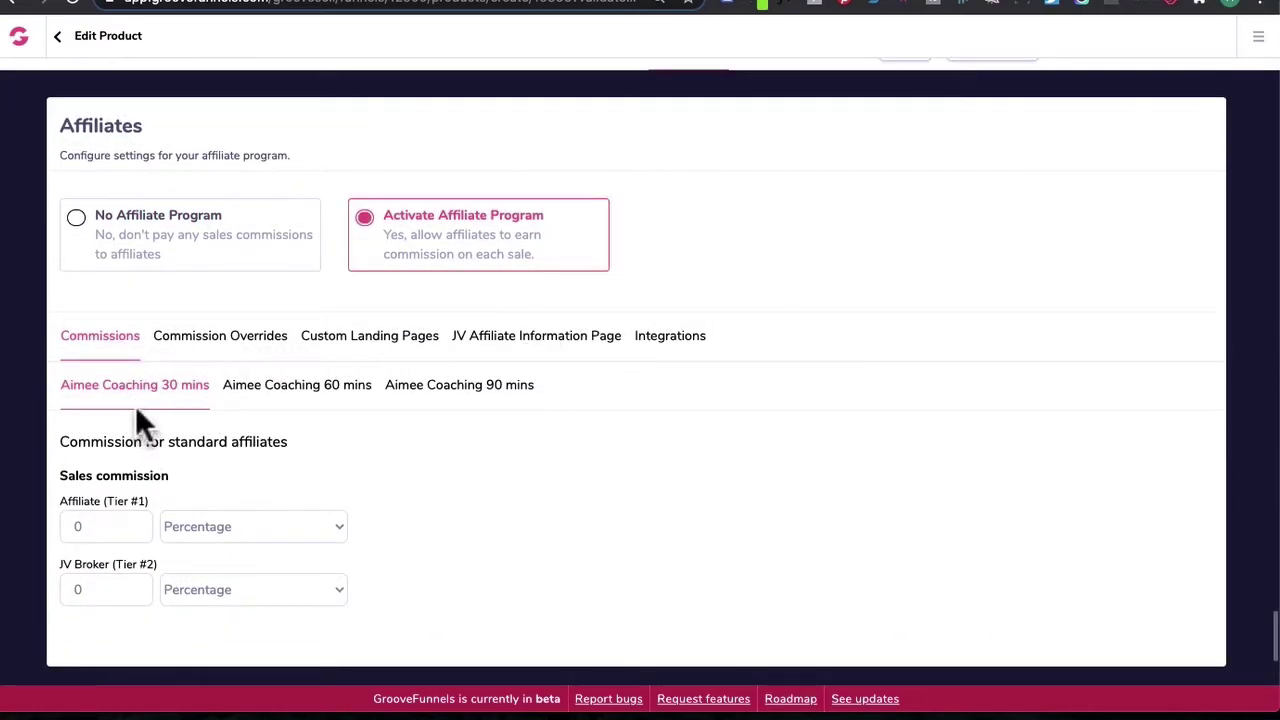
{"action": "left_click", "coordinate": [97, 527]}
{"action": "type", "text": "5010"}
Step: Review the commissions of the other price points and the affiliate landing page, JV information page and integration settings
{"action": "left_click", "coordinate": [290, 398]}
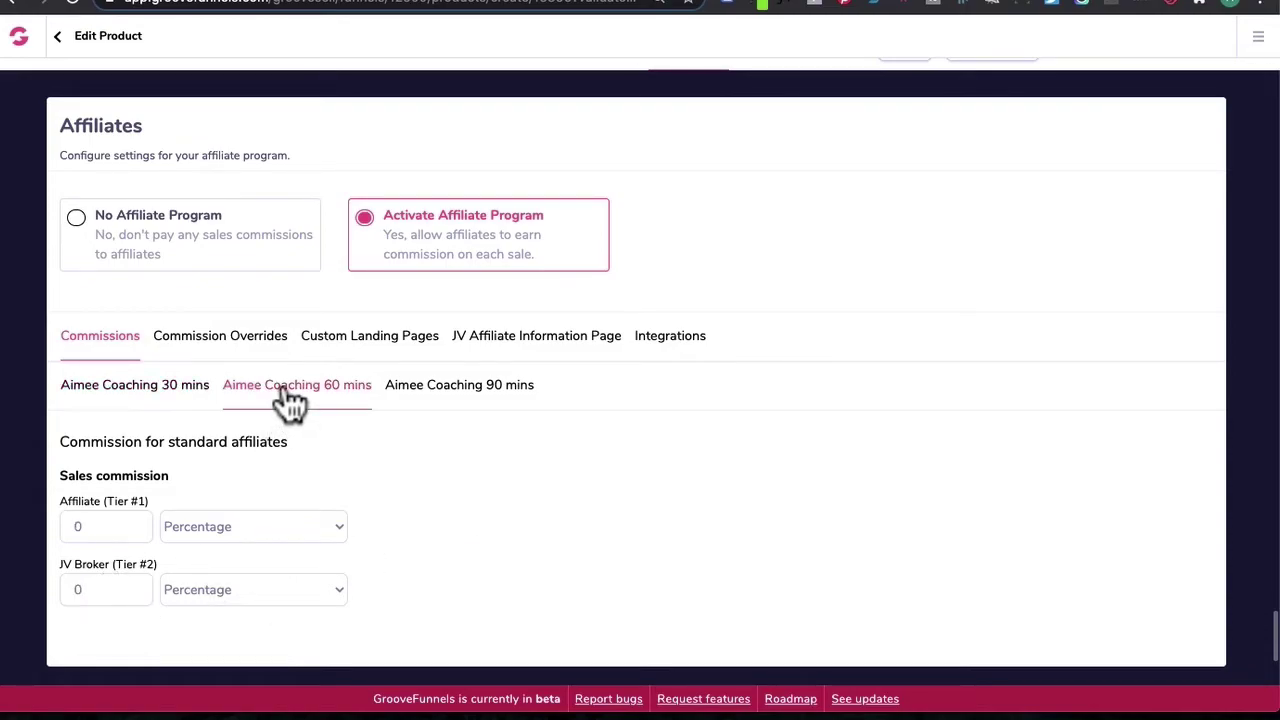
{"action": "left_click", "coordinate": [465, 405]}
{"action": "left_click", "coordinate": [342, 400]}
{"action": "left_click", "coordinate": [370, 336]}
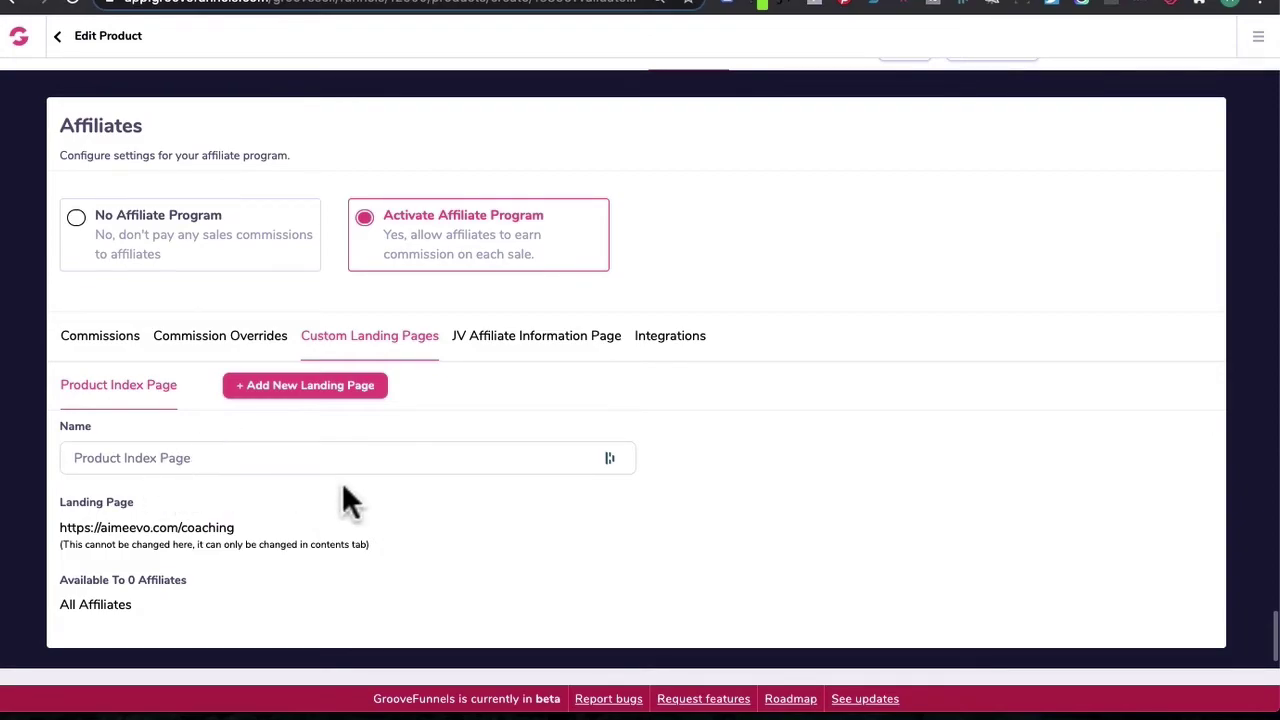
{"action": "left_click", "coordinate": [470, 337]}
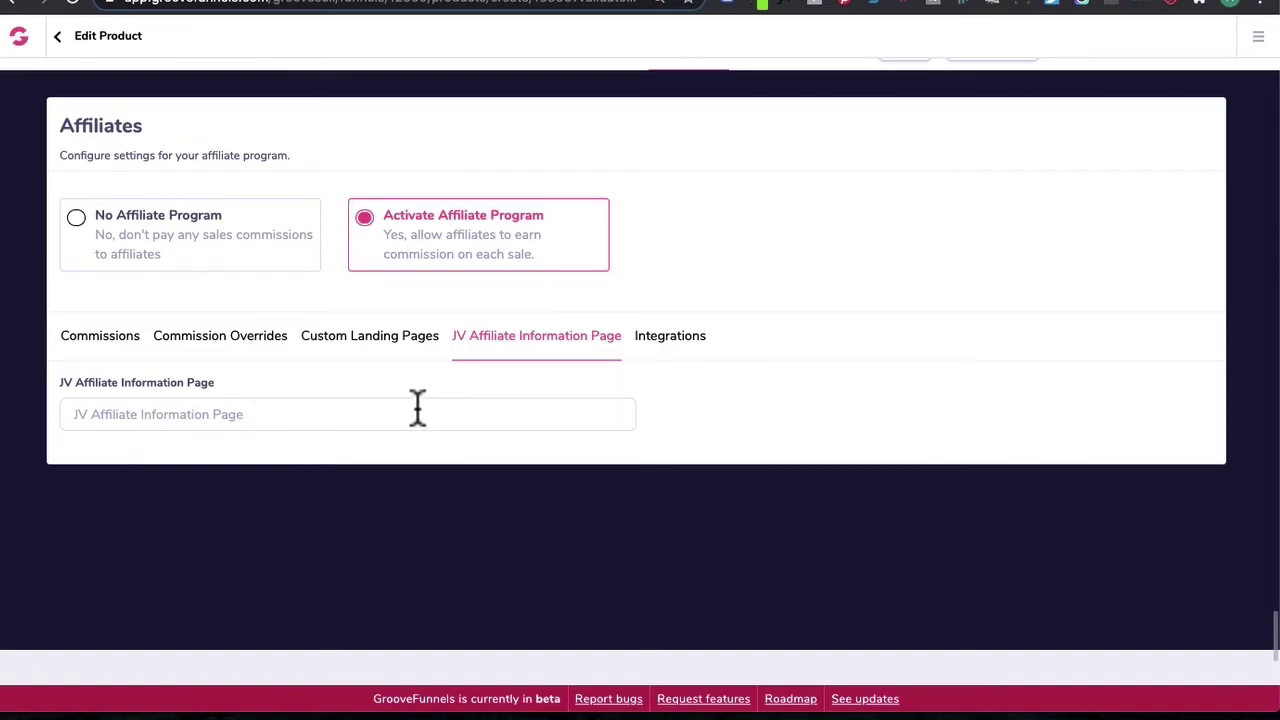
{"action": "left_click", "coordinate": [683, 341]}
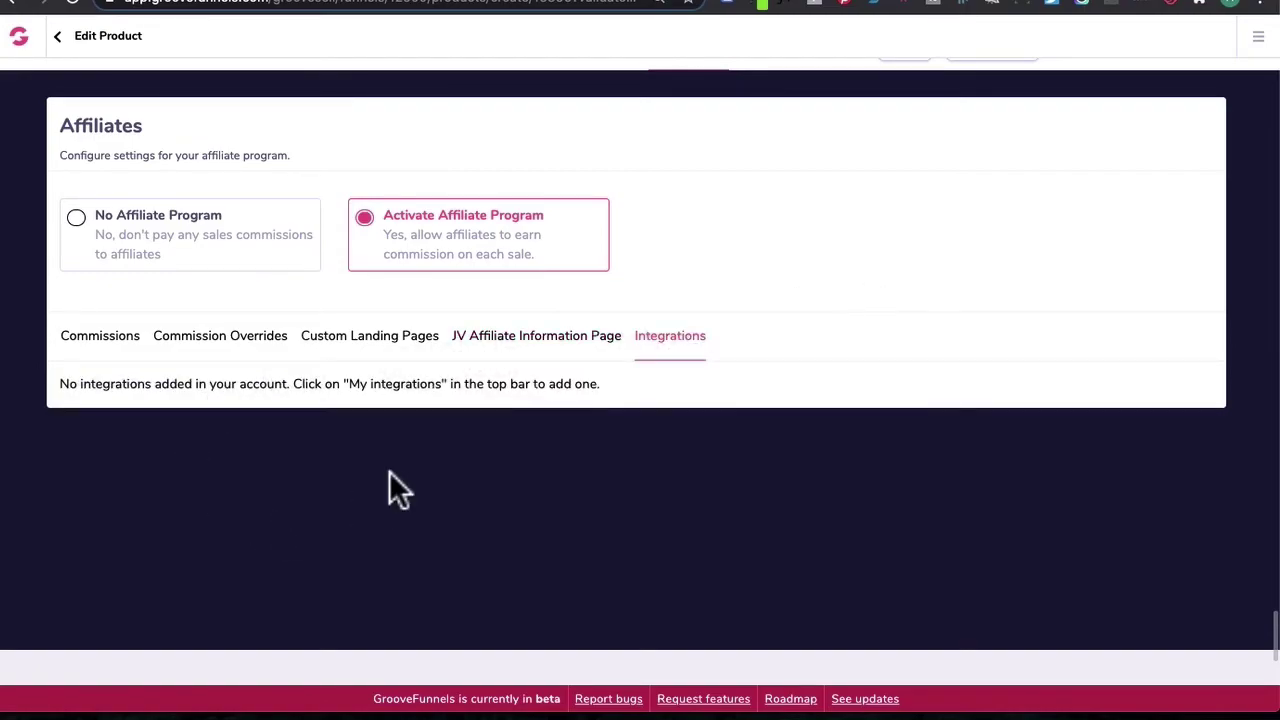
Step: Switch the product back to no affiliate program and save the affiliate settings
{"action": "scroll", "coordinate": [389, 420], "scroll_direction": "up", "scroll_amount": 1}
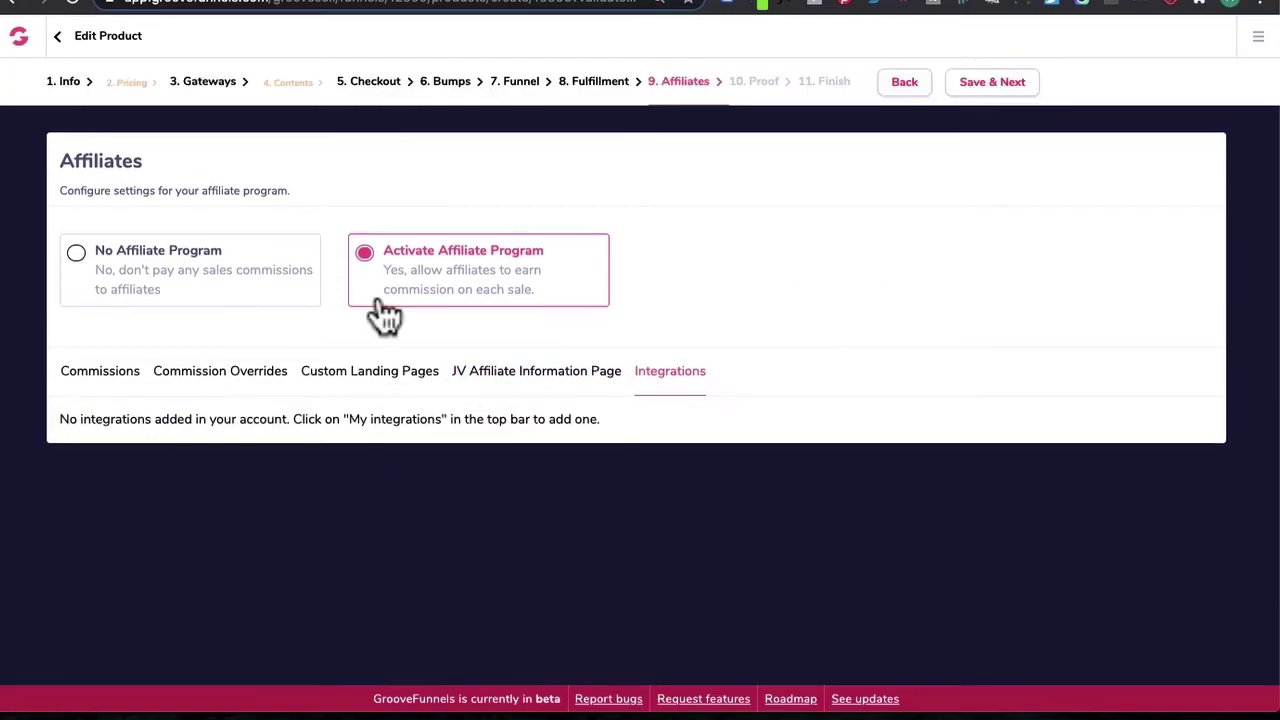
{"action": "left_click", "coordinate": [155, 280]}
{"action": "left_click", "coordinate": [1005, 86]}
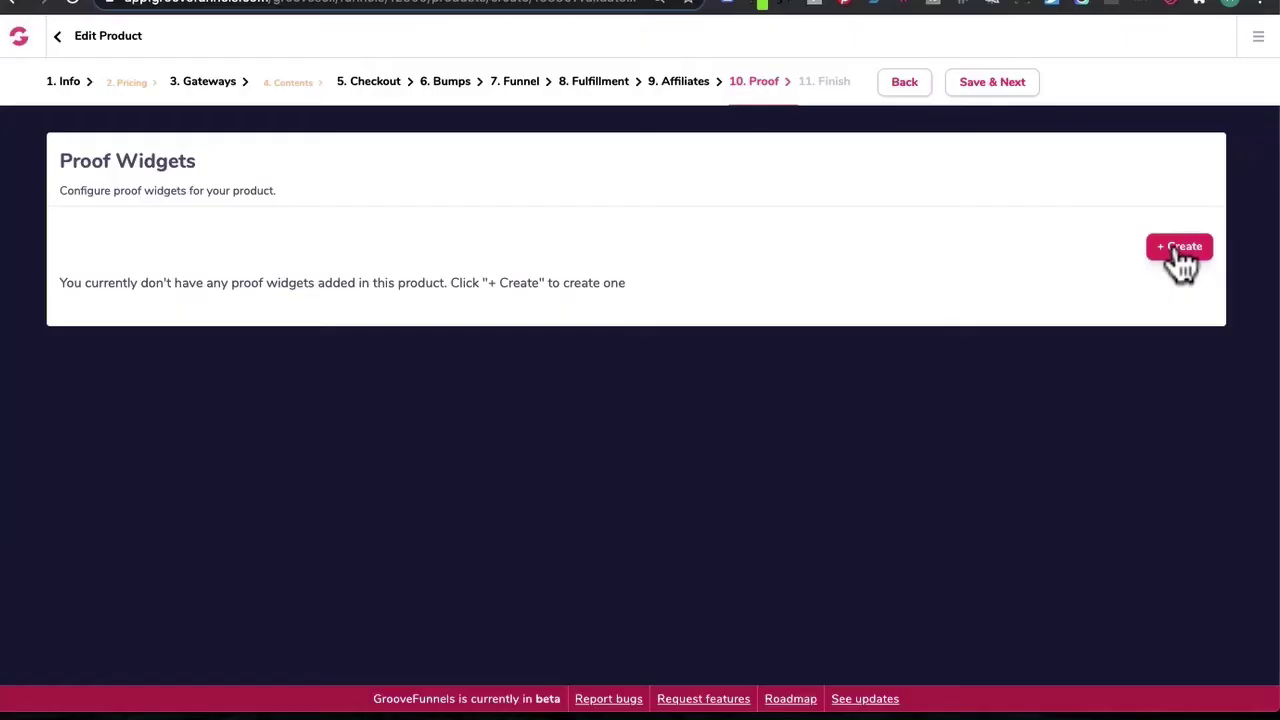
Step: Try a new proof widget named "Customer popup" with the notification text "Just purchased coaching call"
{"action": "left_click", "coordinate": [1180, 248]}
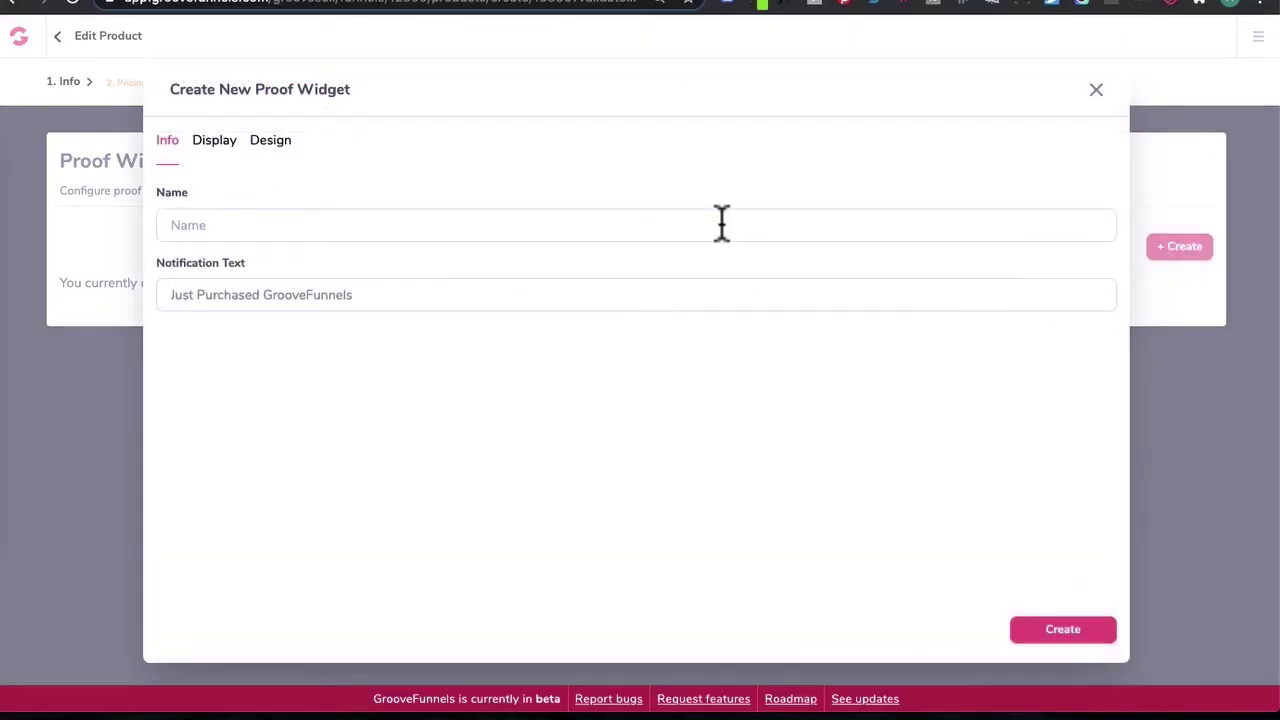
{"action": "left_click", "coordinate": [211, 228]}
{"action": "type", "text": "Customer popup"}
{"action": "key", "text": "Tab"}
{"action": "type", "text": "Just purchased coaching call"}
Step: Set the proof widget to display 5 contacts and position its notifications at Bottom Right
{"action": "left_click", "coordinate": [216, 150]}
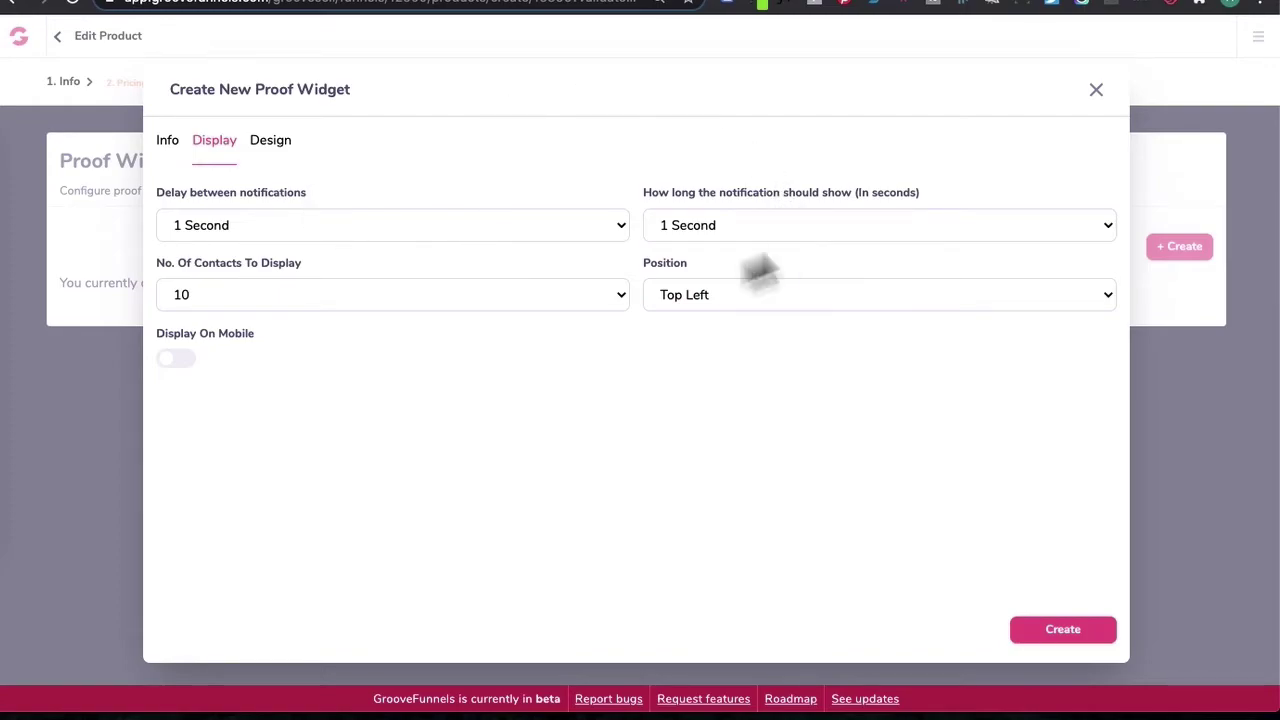
{"action": "left_click", "coordinate": [523, 294]}
{"action": "key", "text": "Escape"}
{"action": "key", "text": "5"}
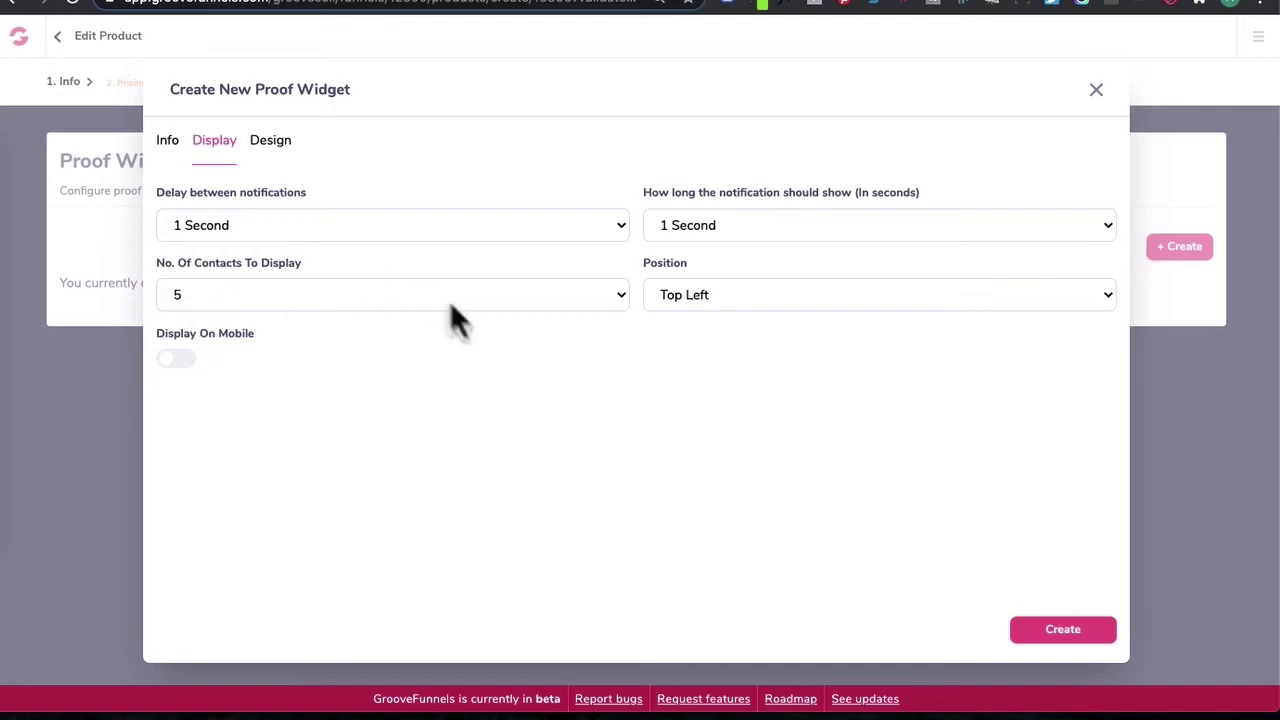
{"action": "left_click", "coordinate": [758, 293]}
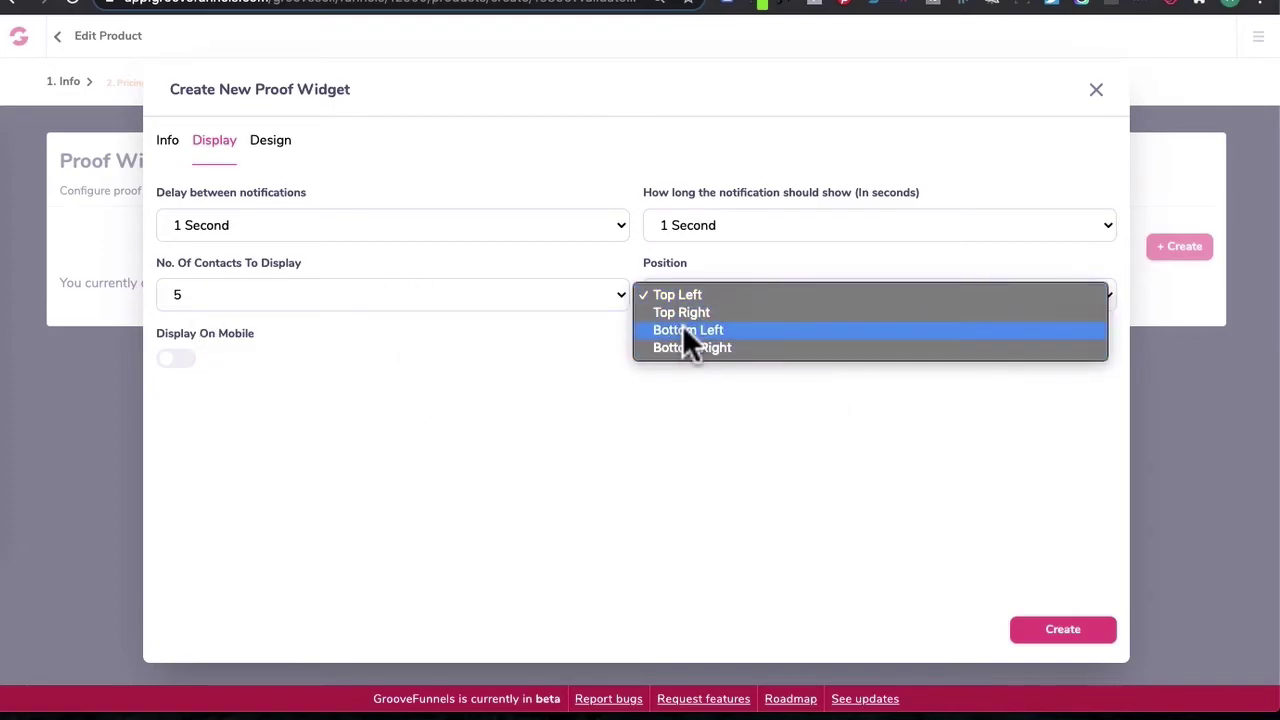
{"action": "left_click", "coordinate": [686, 330]}
{"action": "left_click", "coordinate": [735, 293]}
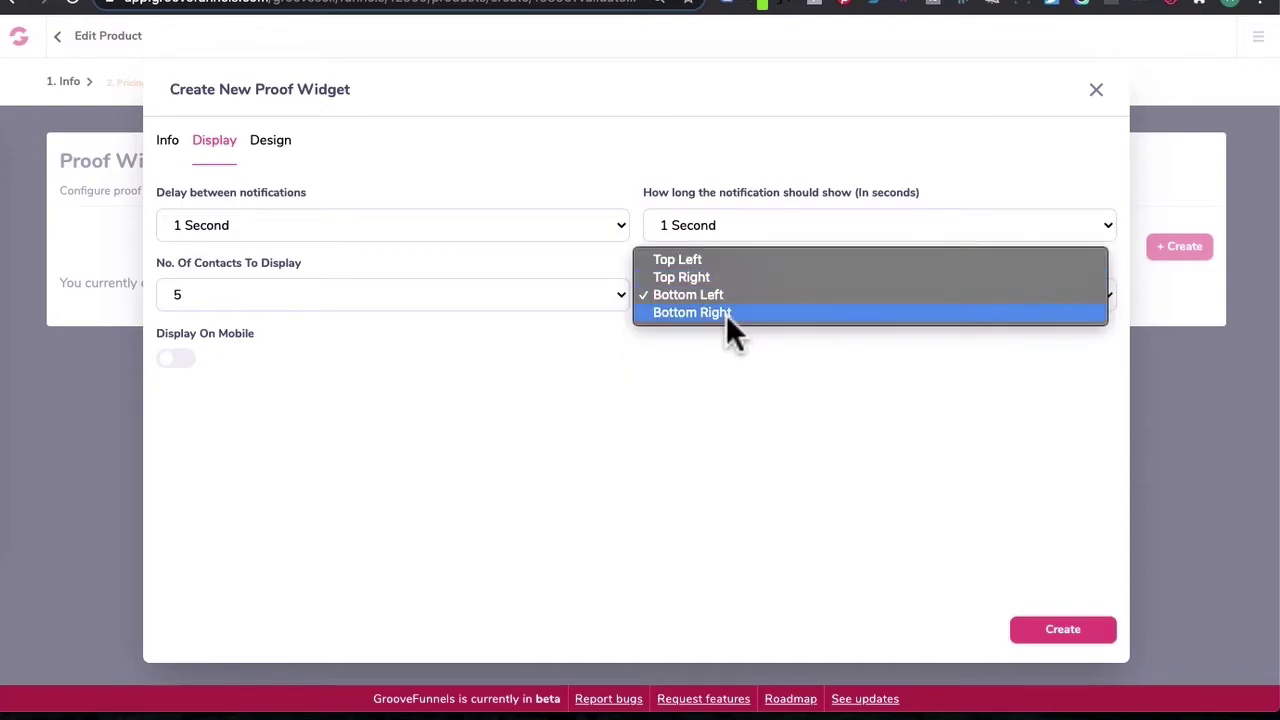
{"action": "left_click", "coordinate": [726, 314]}
Step: Review the proof widget's location format and avatar display options, and discard the widget without creating it
{"action": "left_click", "coordinate": [271, 142]}
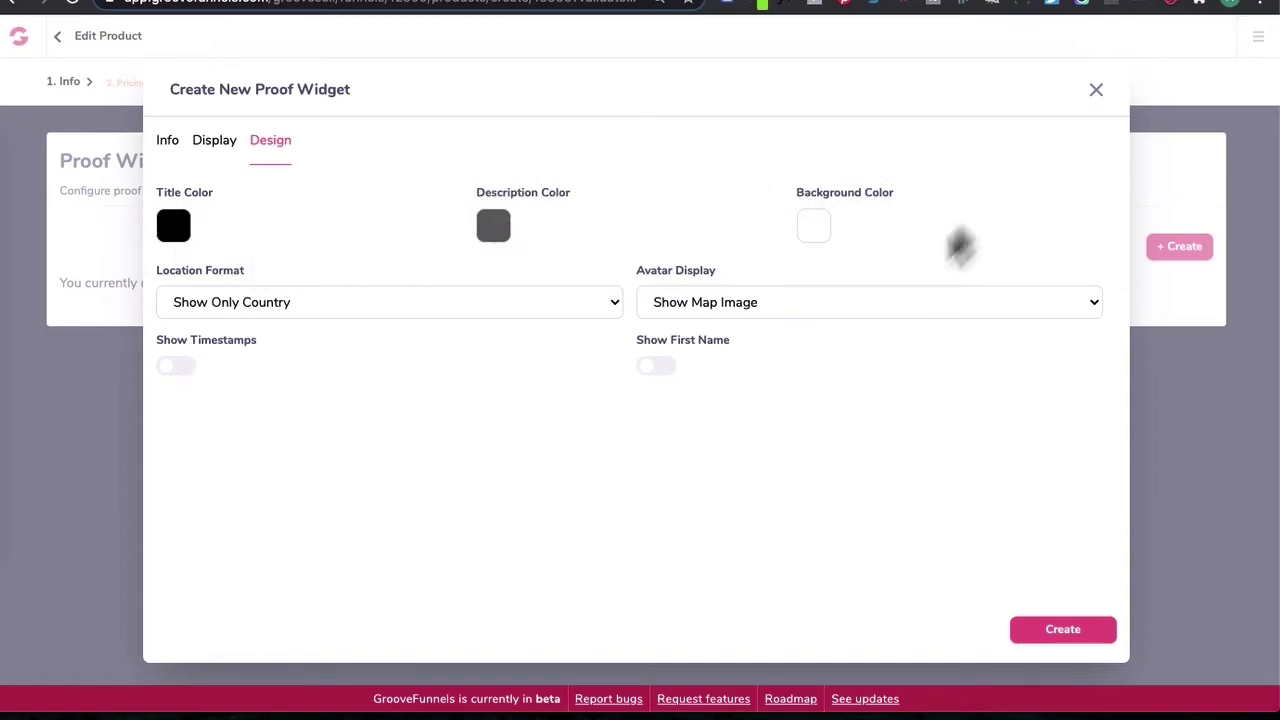
{"action": "left_click", "coordinate": [424, 311]}
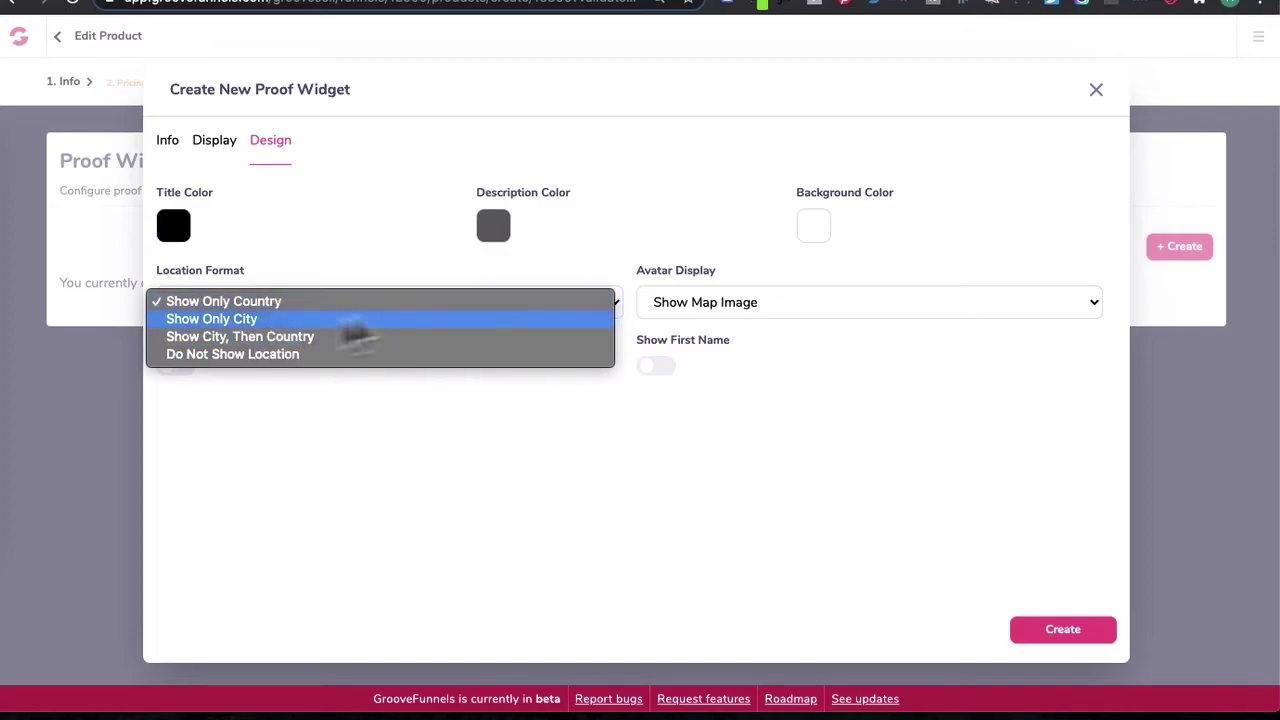
{"action": "left_click", "coordinate": [471, 459]}
{"action": "left_click", "coordinate": [760, 302]}
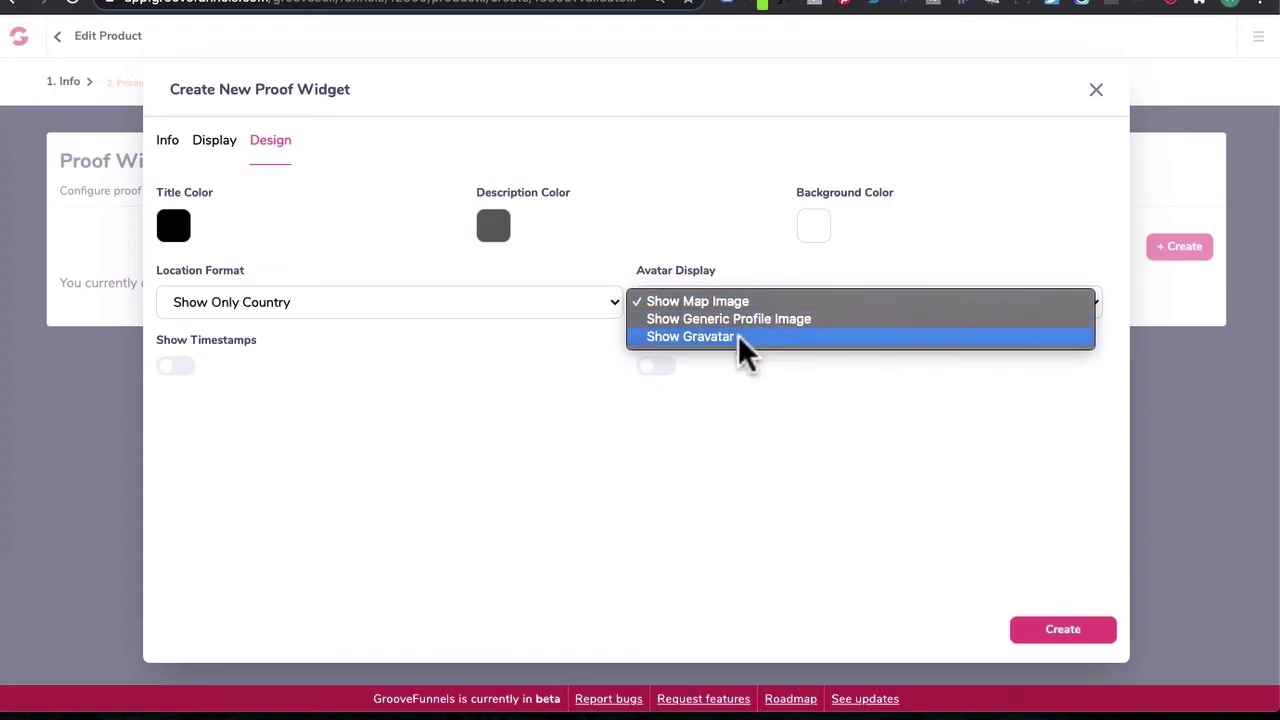
{"action": "left_click", "coordinate": [822, 533]}
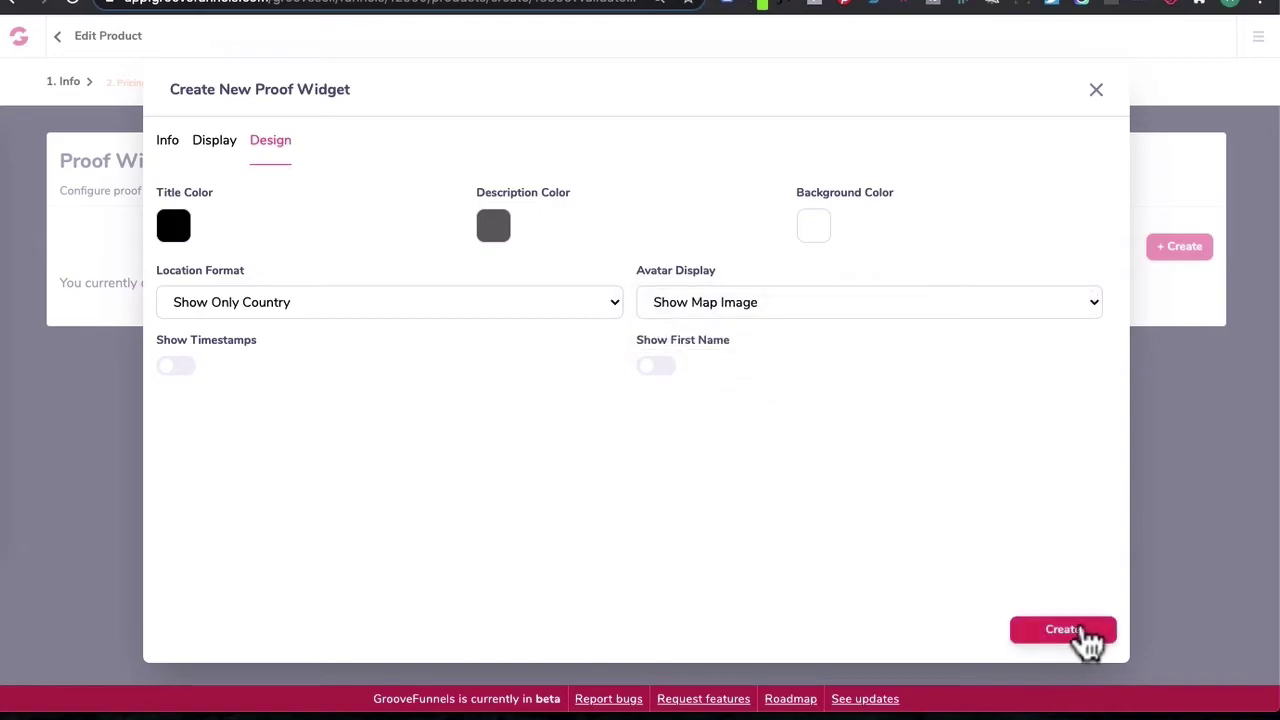
{"action": "left_click", "coordinate": [1094, 89]}
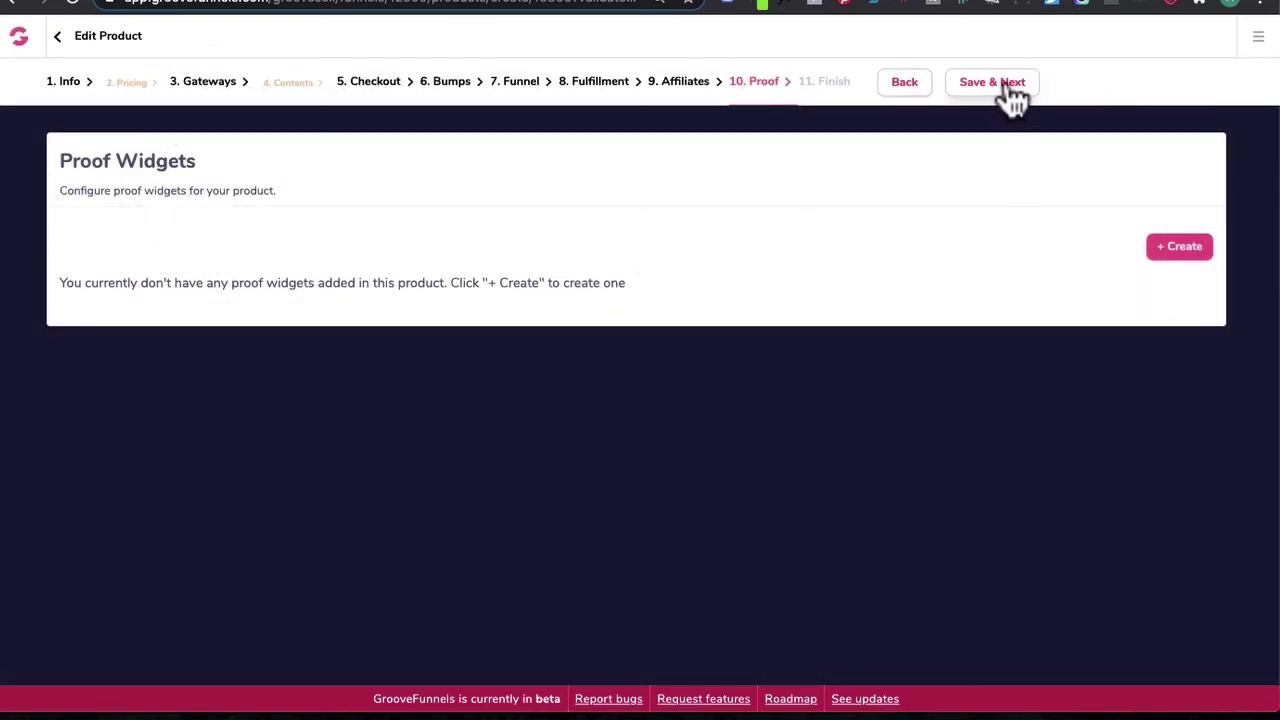
Step: Finish the product setup without a proof widget, then save and exit the product editor
{"action": "left_click", "coordinate": [1010, 88]}
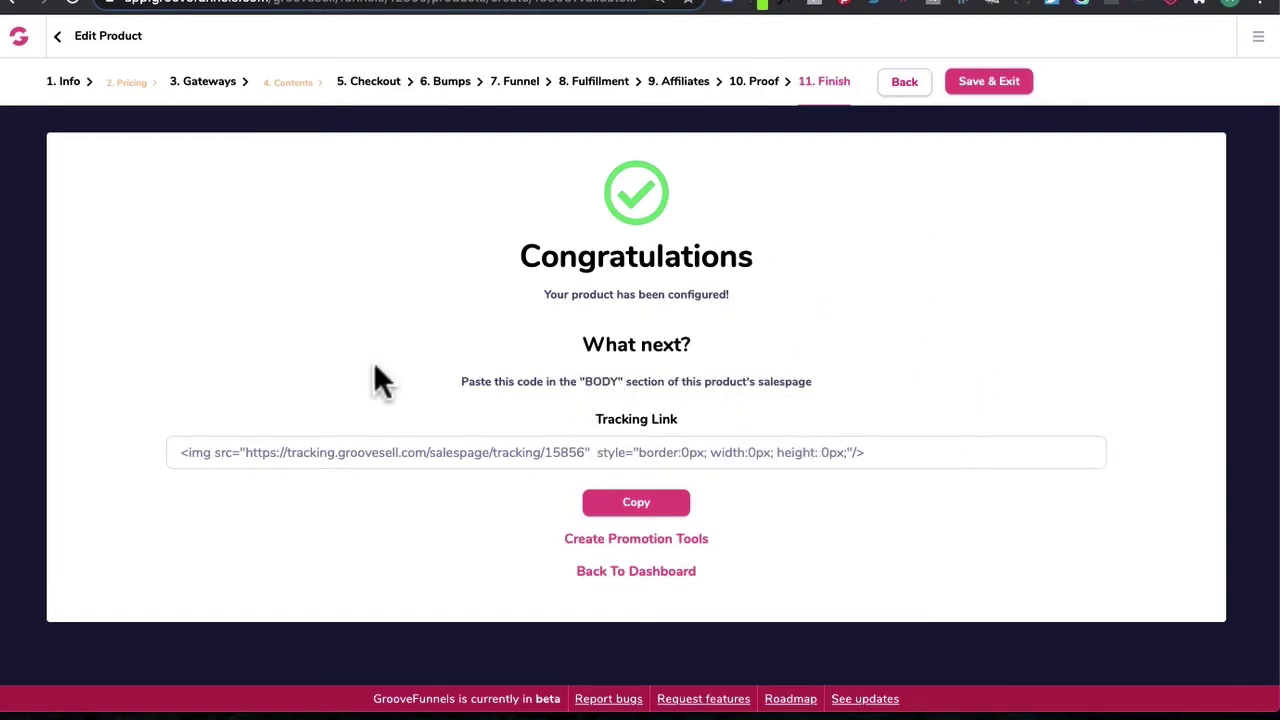
{"action": "left_click", "coordinate": [968, 84]}
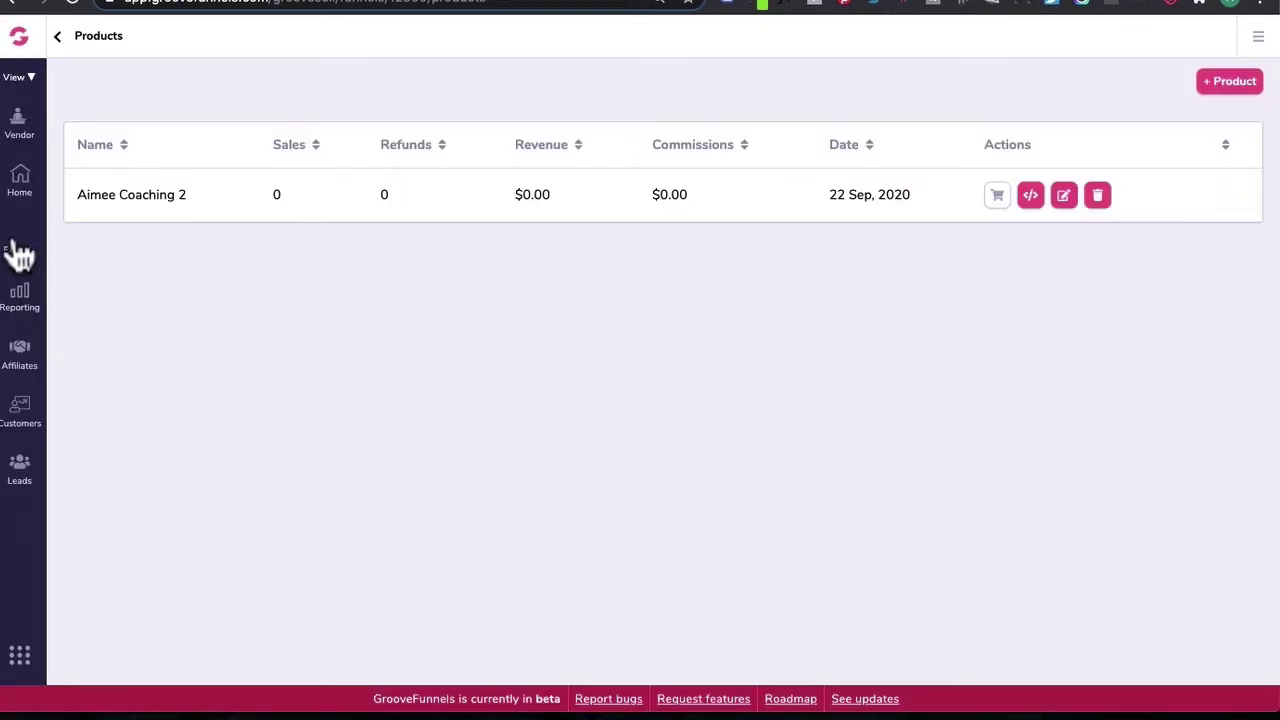
Step: Make the Aimee Coaching 2 product funnel live with the subdomain aimeecoaching2
{"action": "left_click", "coordinate": [19, 250]}
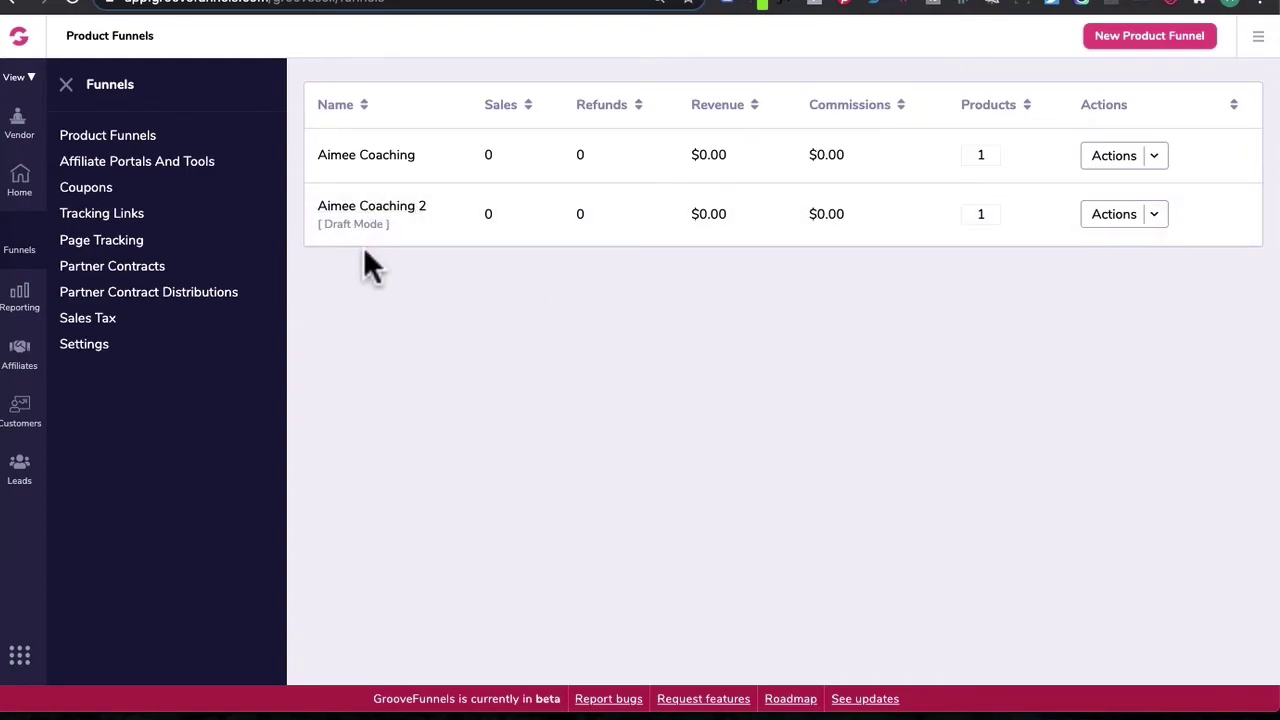
{"action": "left_click", "coordinate": [1157, 216]}
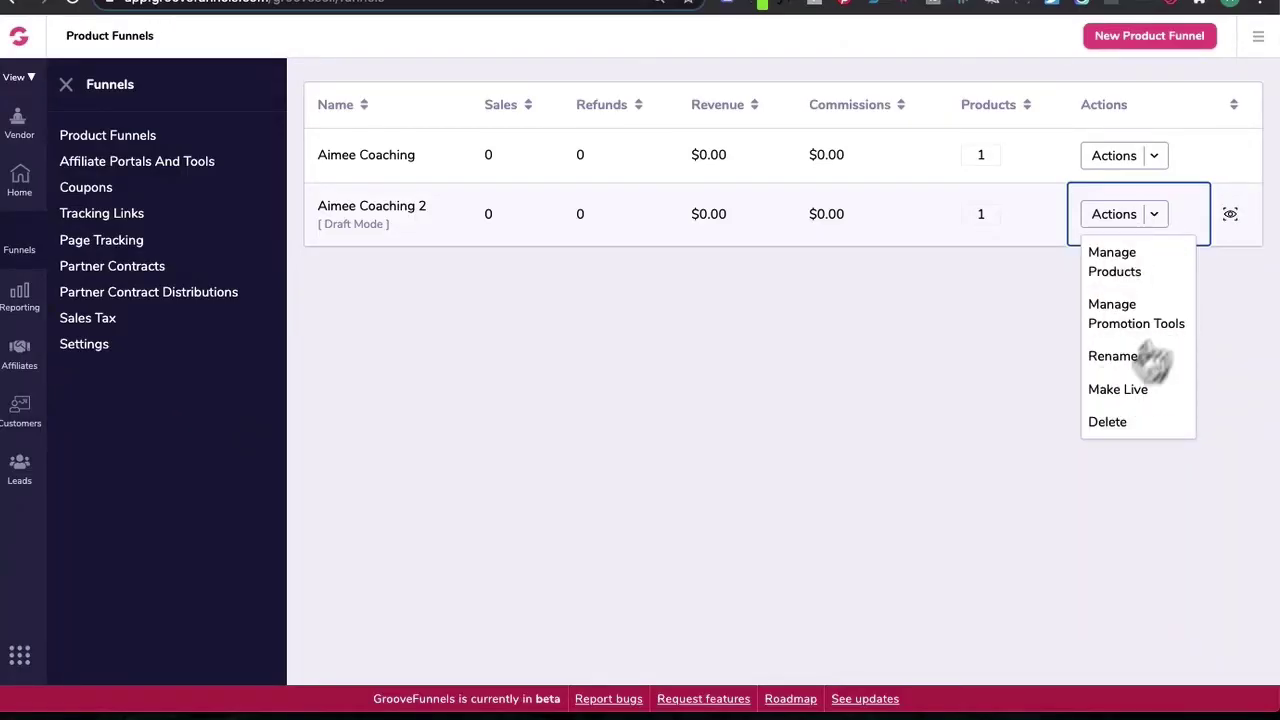
{"action": "left_click", "coordinate": [1118, 390]}
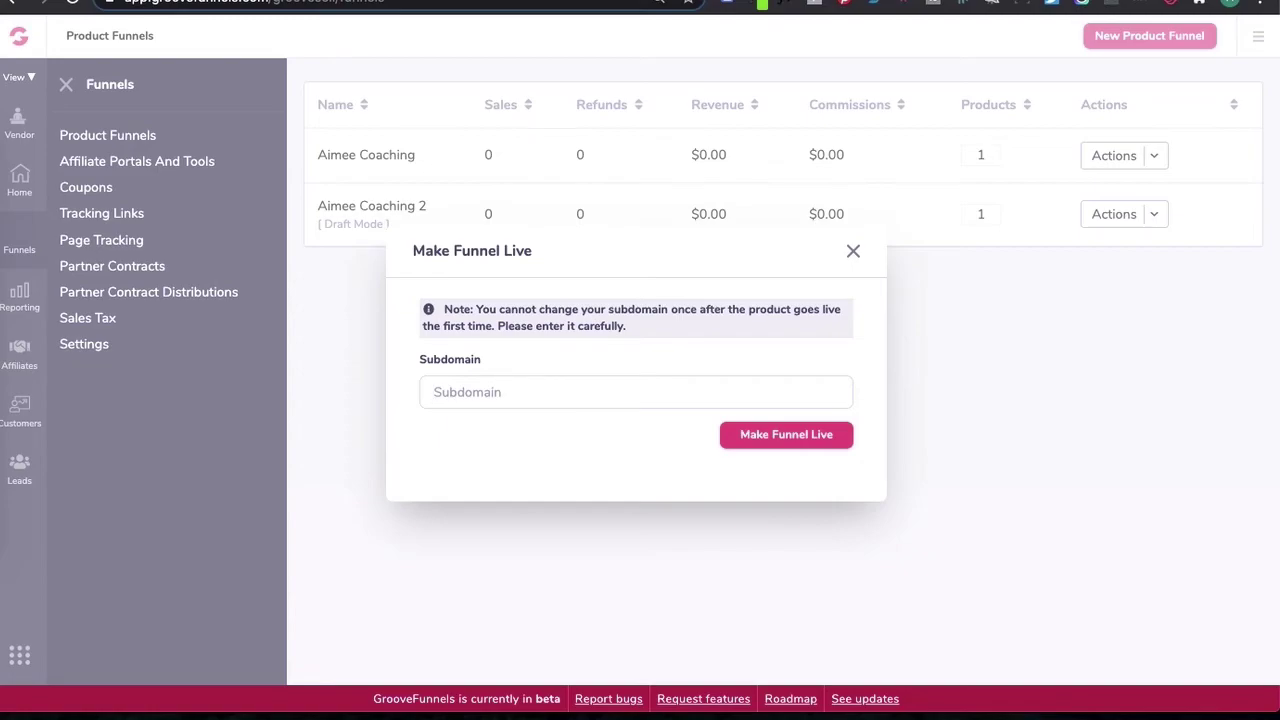
{"action": "type", "text": "aimeecoaching2"}
{"action": "left_click", "coordinate": [824, 440]}
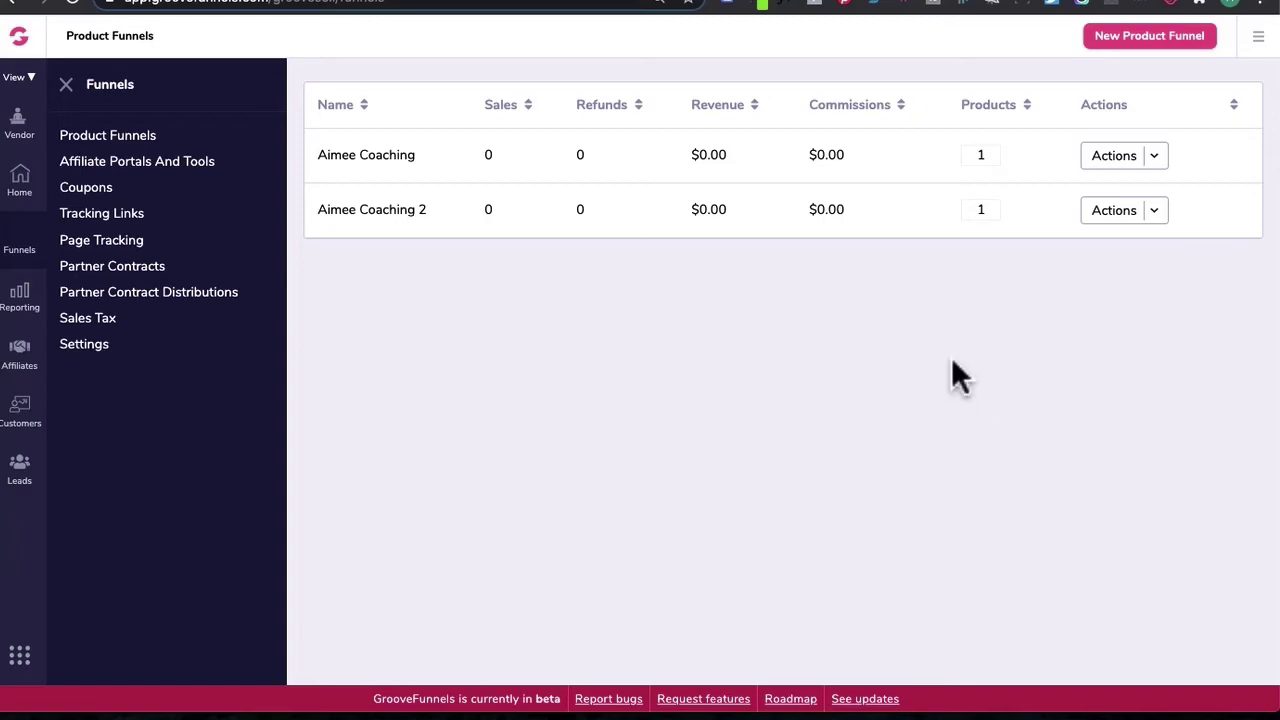
Step: Generate a multi-price, multi-step checkout for the Aimee Coaching 2 product with all three prices, and copy its embed code for your own page
{"action": "left_click", "coordinate": [1155, 215]}
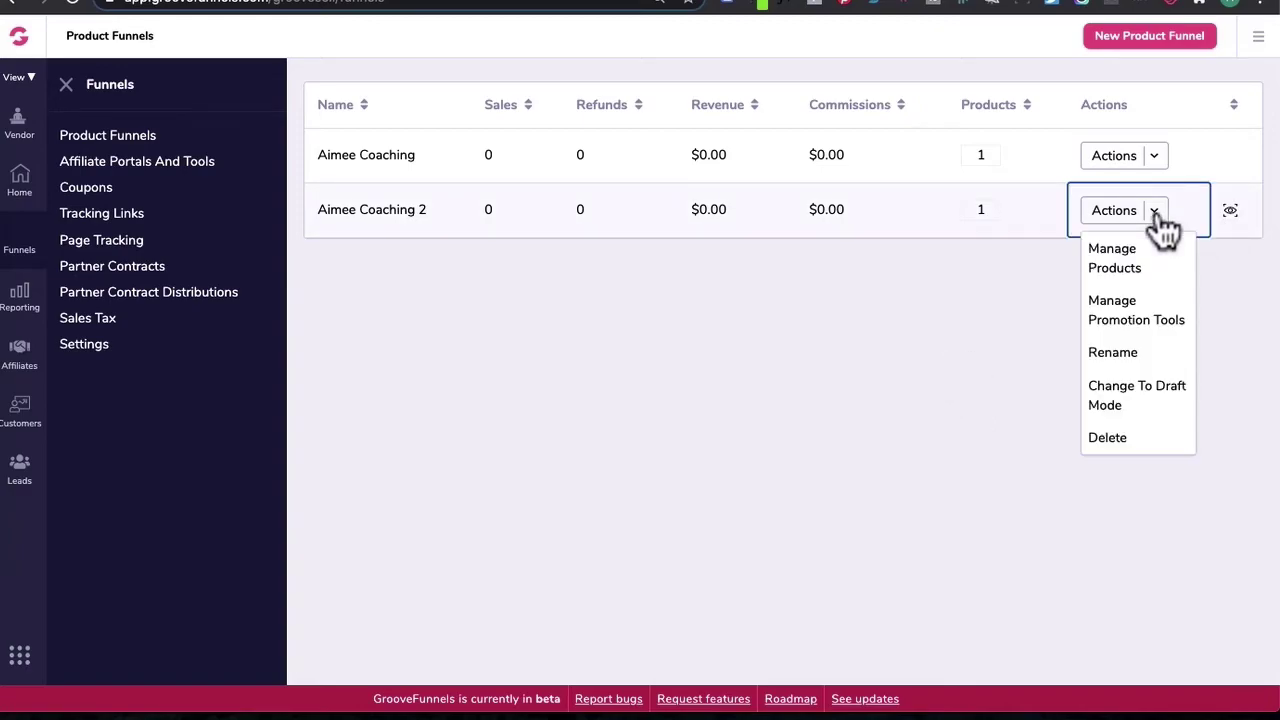
{"action": "left_click", "coordinate": [1121, 270]}
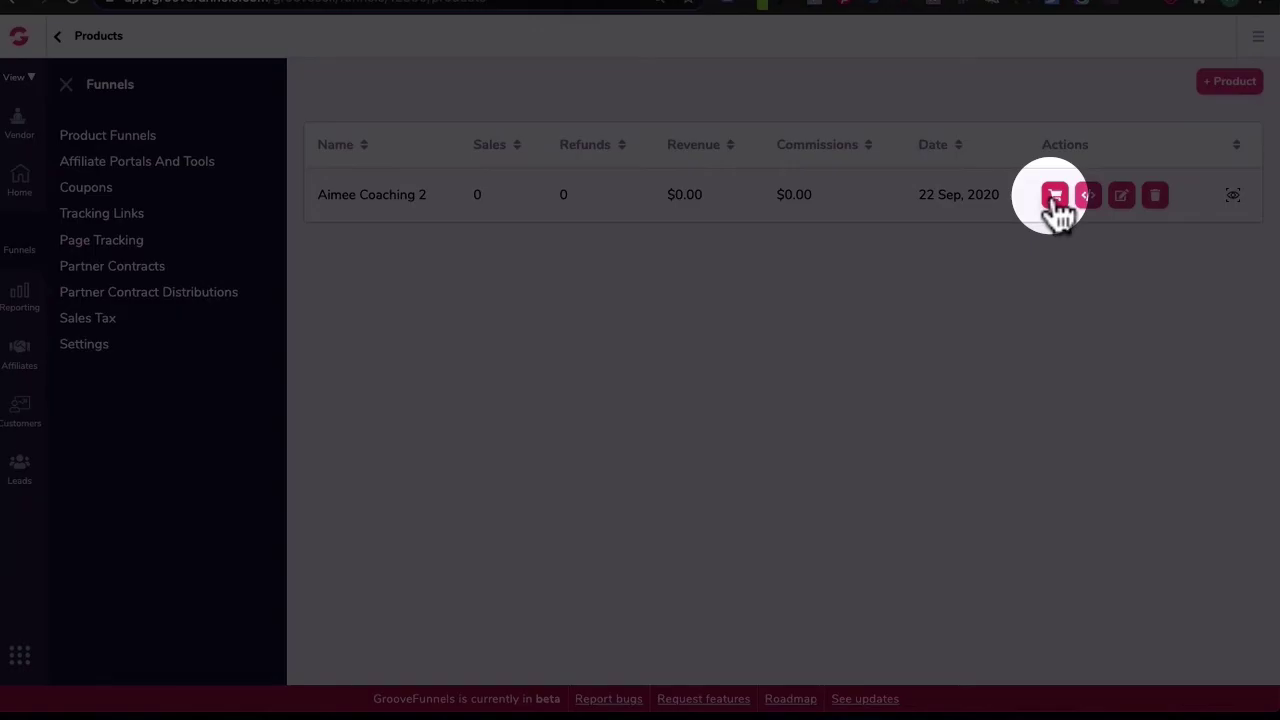
{"action": "left_click", "coordinate": [1056, 196]}
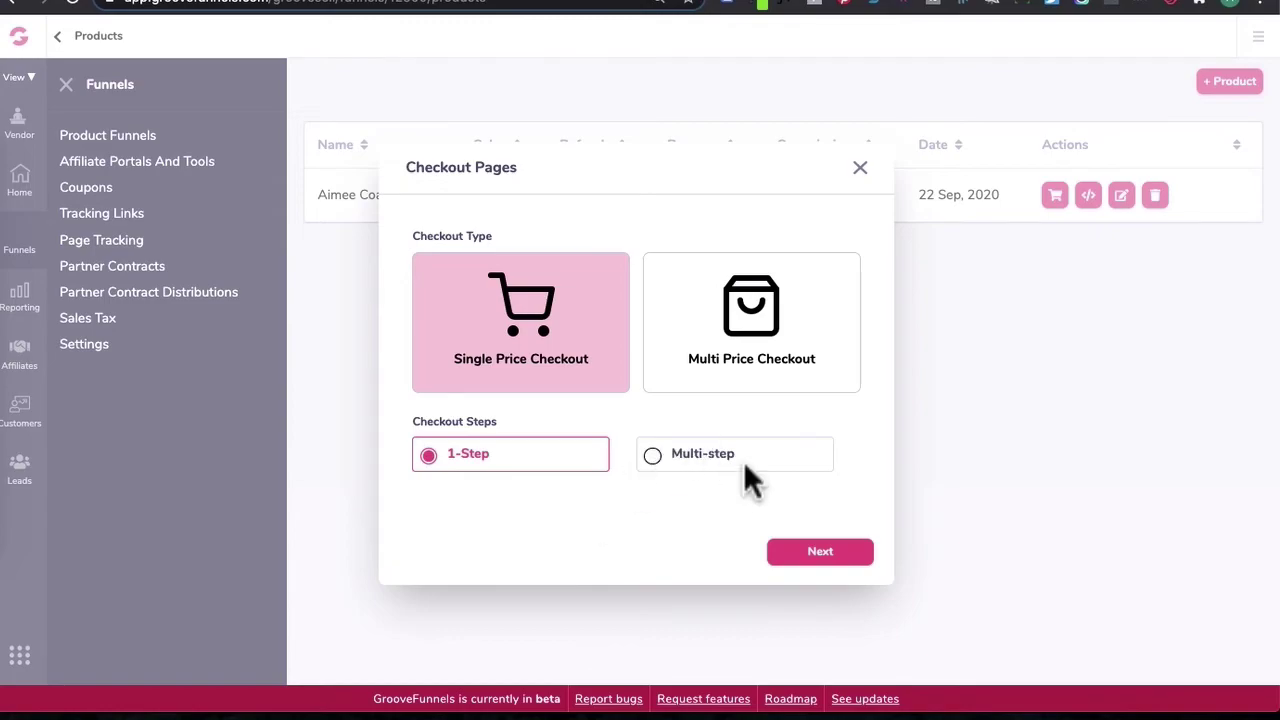
{"action": "left_click", "coordinate": [743, 362]}
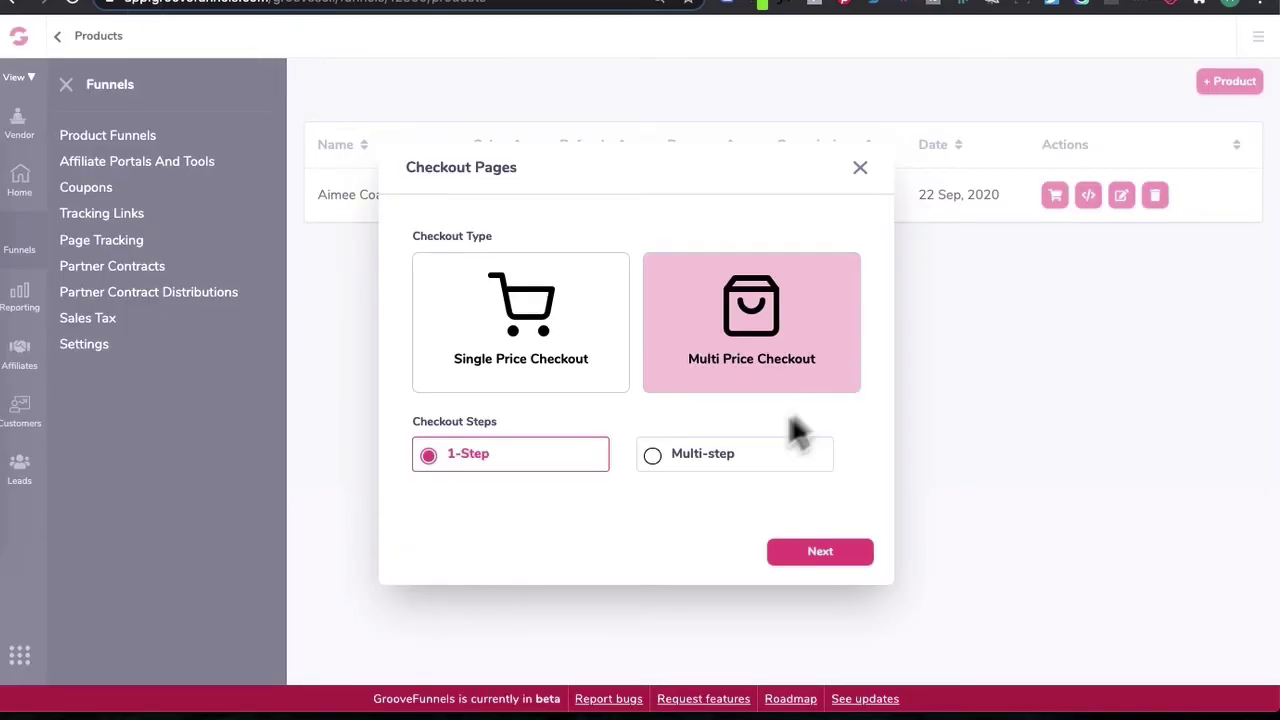
{"action": "left_click", "coordinate": [673, 458]}
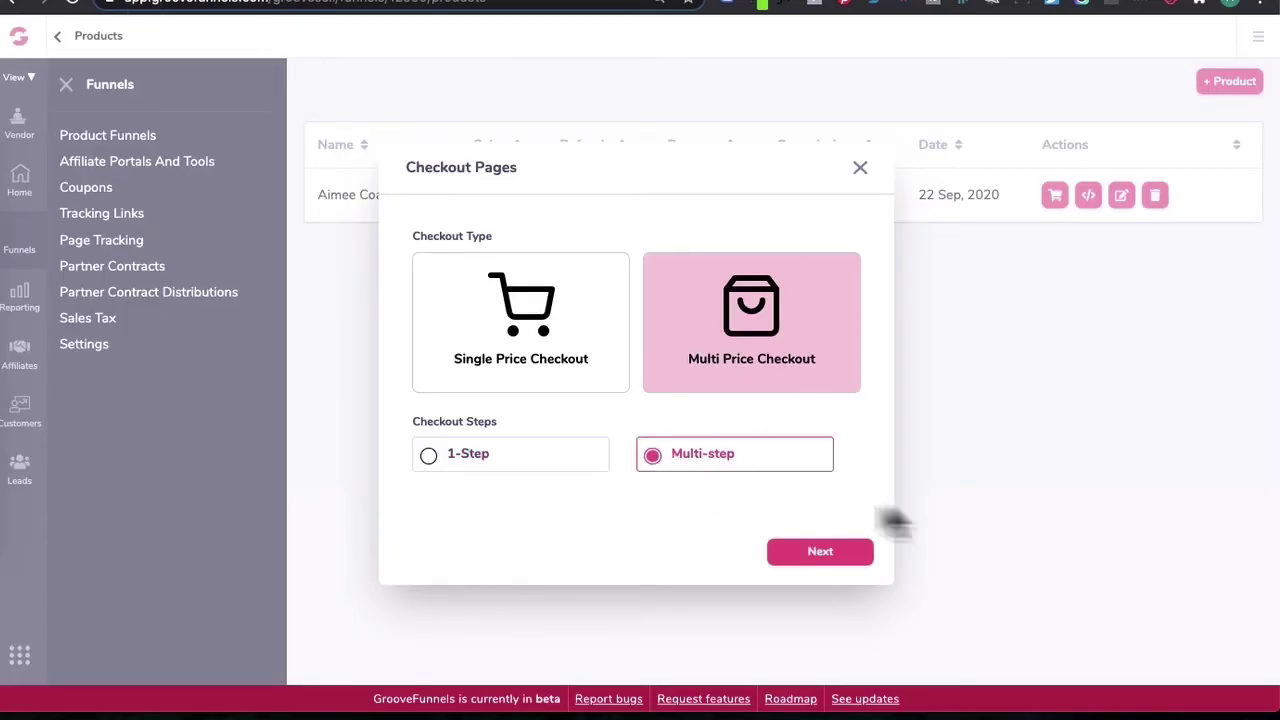
{"action": "left_click", "coordinate": [843, 552]}
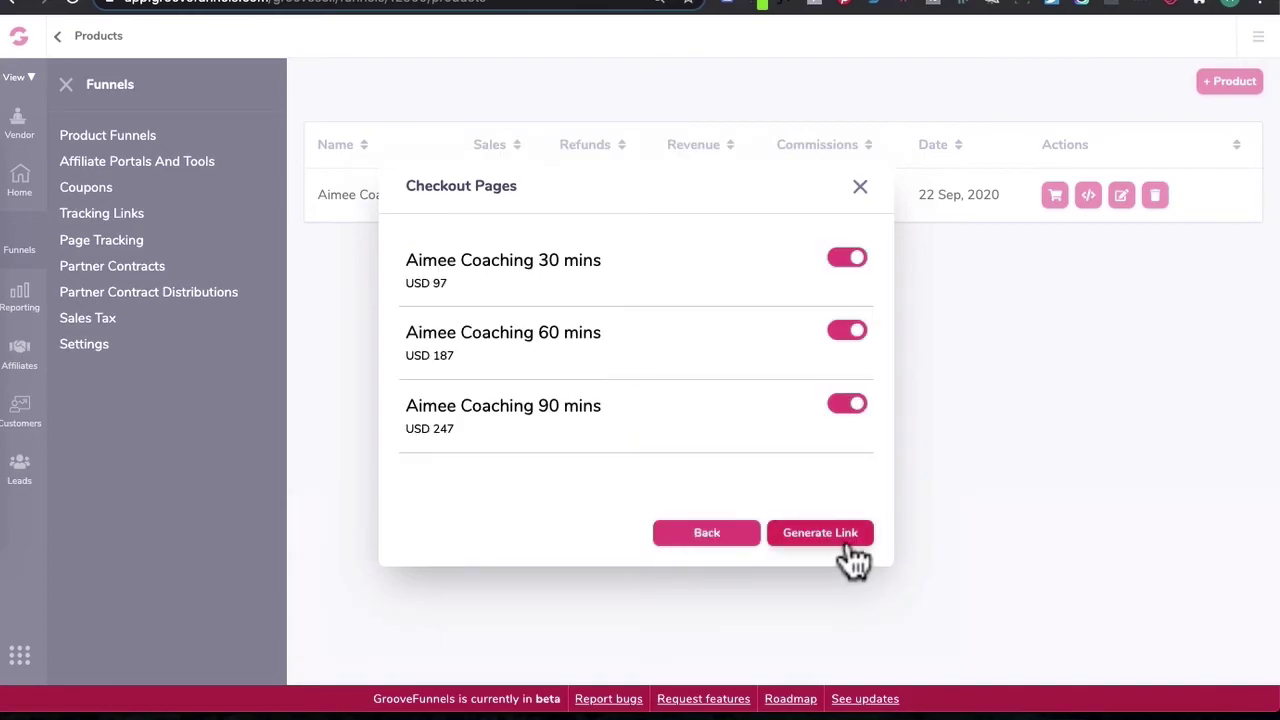
{"action": "left_click", "coordinate": [840, 533]}
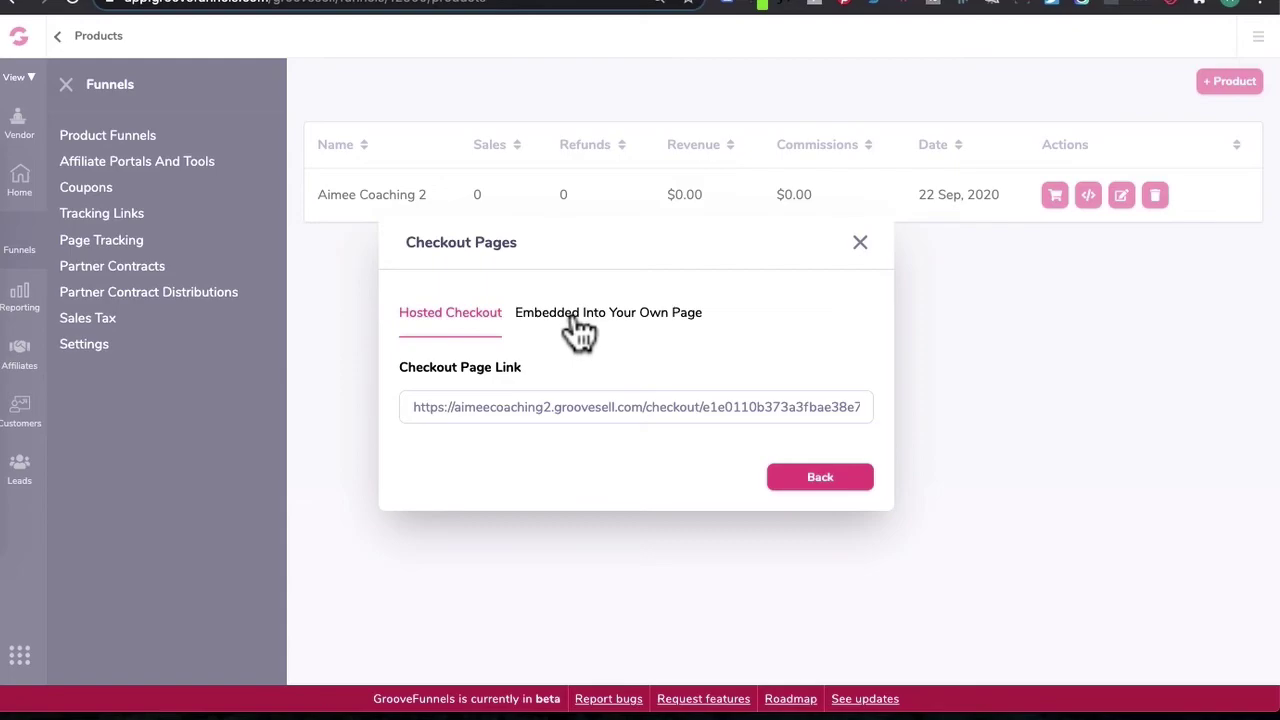
{"action": "left_click", "coordinate": [580, 330]}
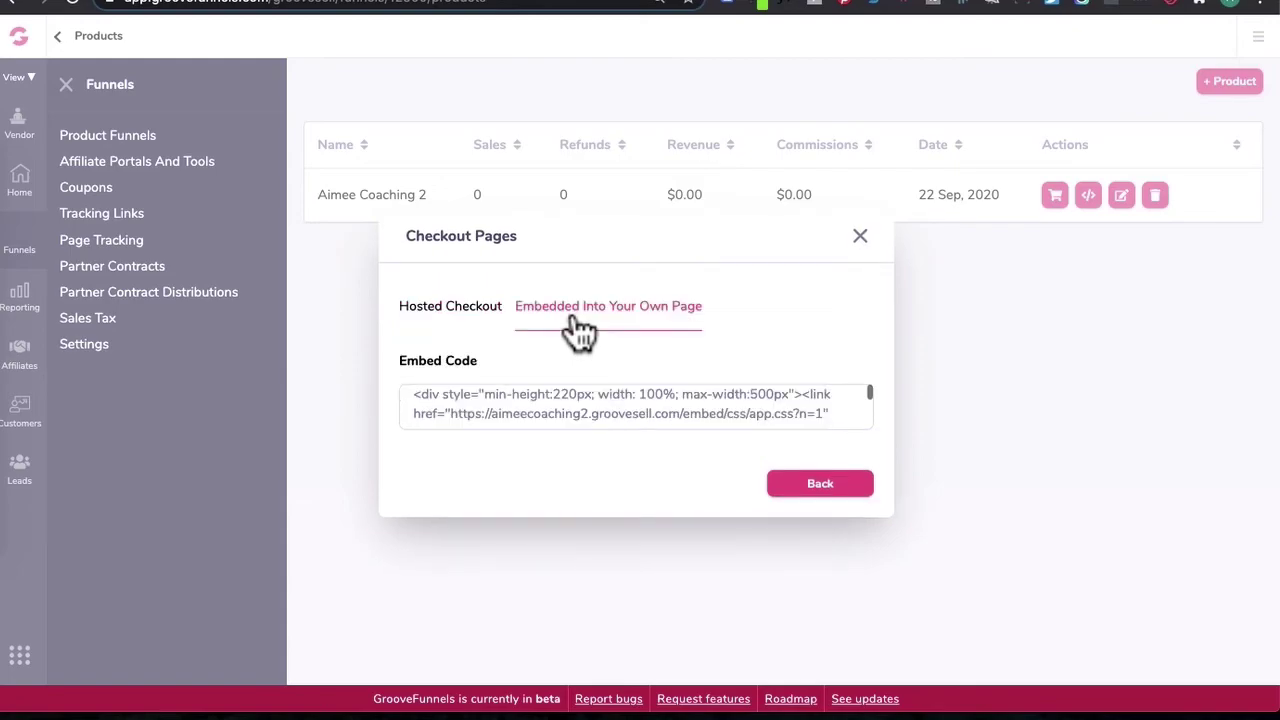
{"action": "left_click", "coordinate": [562, 418]}
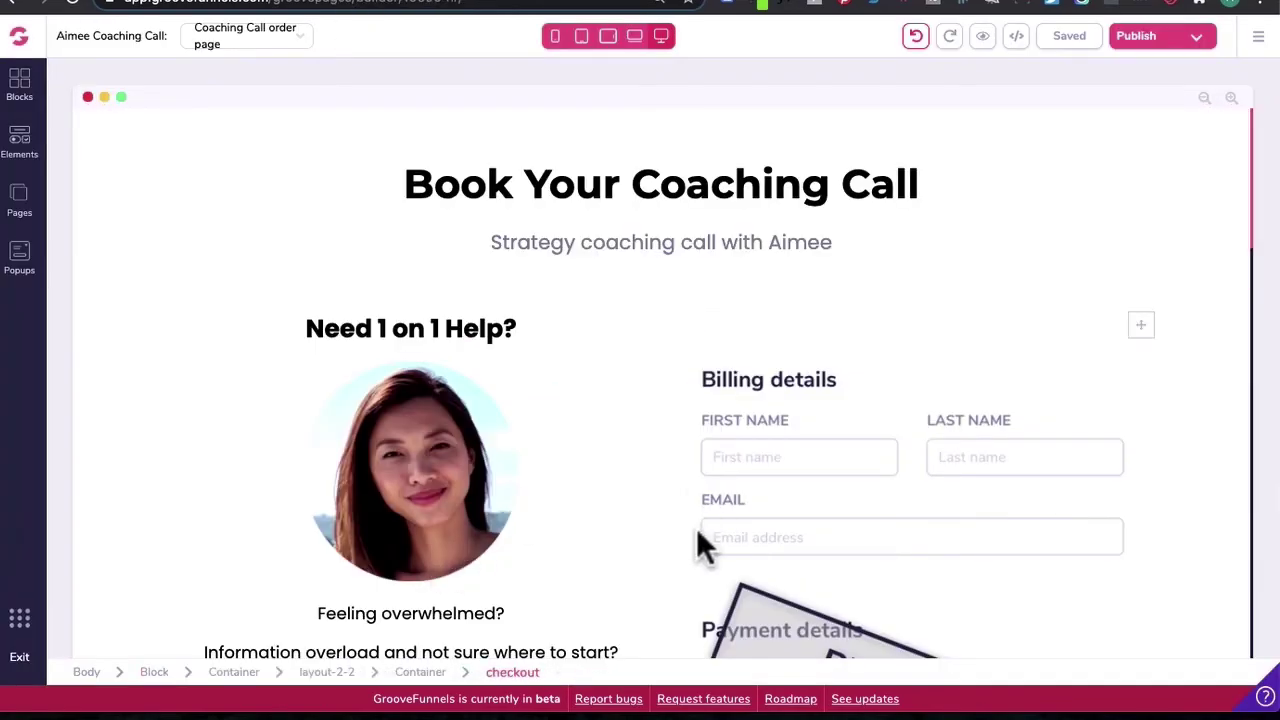
Step: In the page builder, change the Coaching Call order page's checkout element style to Use embed code and update it
{"action": "scroll", "coordinate": [697, 540], "scroll_direction": "down", "scroll_amount": 1}
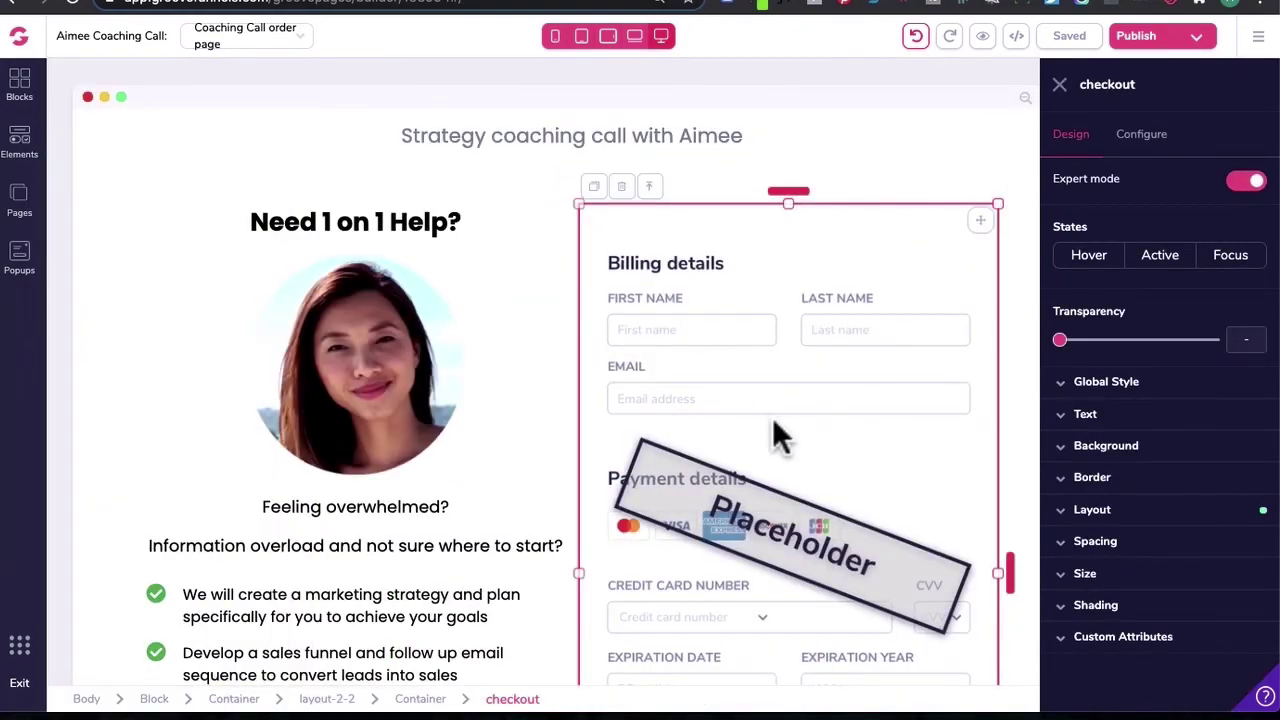
{"action": "left_click", "coordinate": [19, 145]}
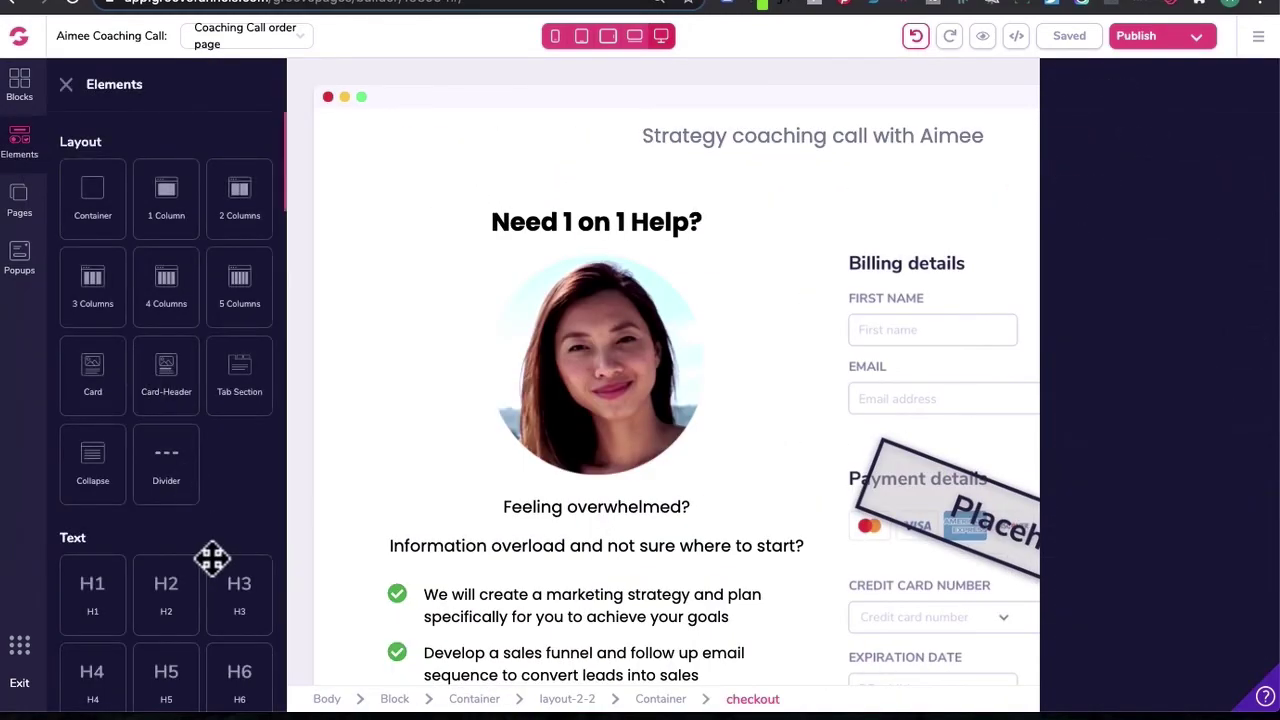
{"action": "scroll", "coordinate": [212, 560], "scroll_direction": "down", "scroll_amount": 5}
{"action": "scroll", "coordinate": [206, 551], "scroll_direction": "down", "scroll_amount": 10}
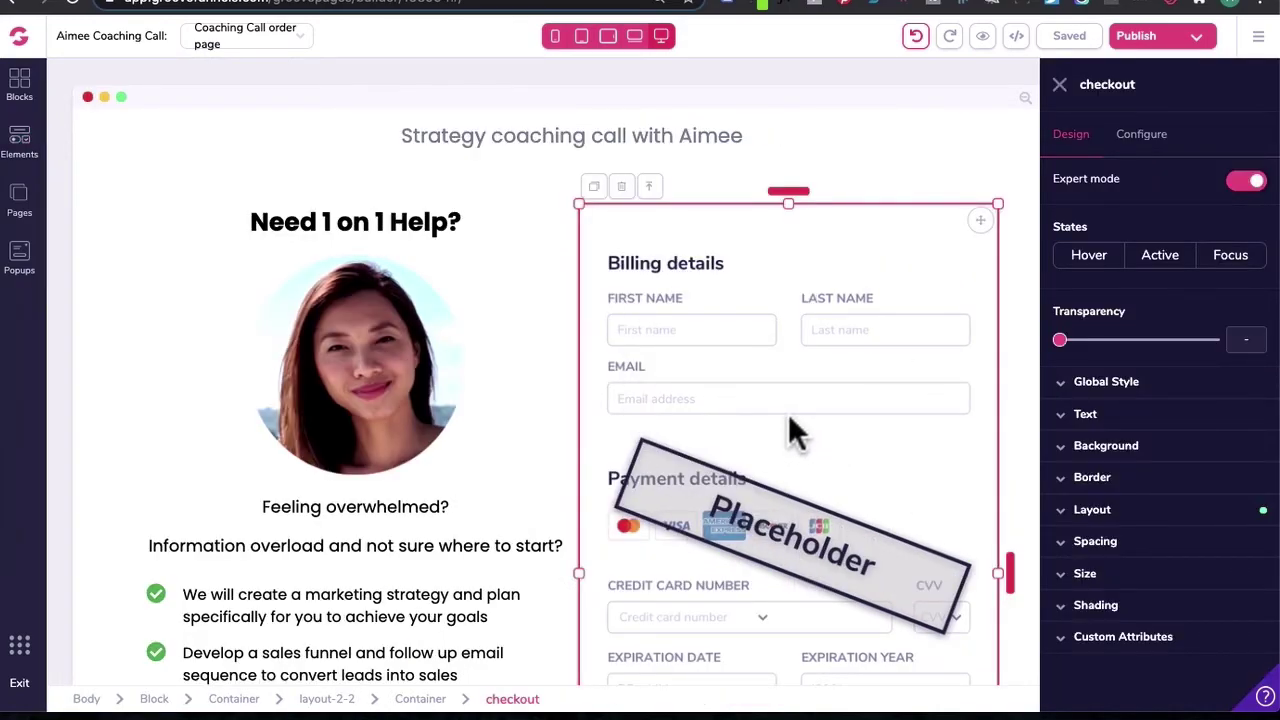
{"action": "left_click", "coordinate": [1157, 155]}
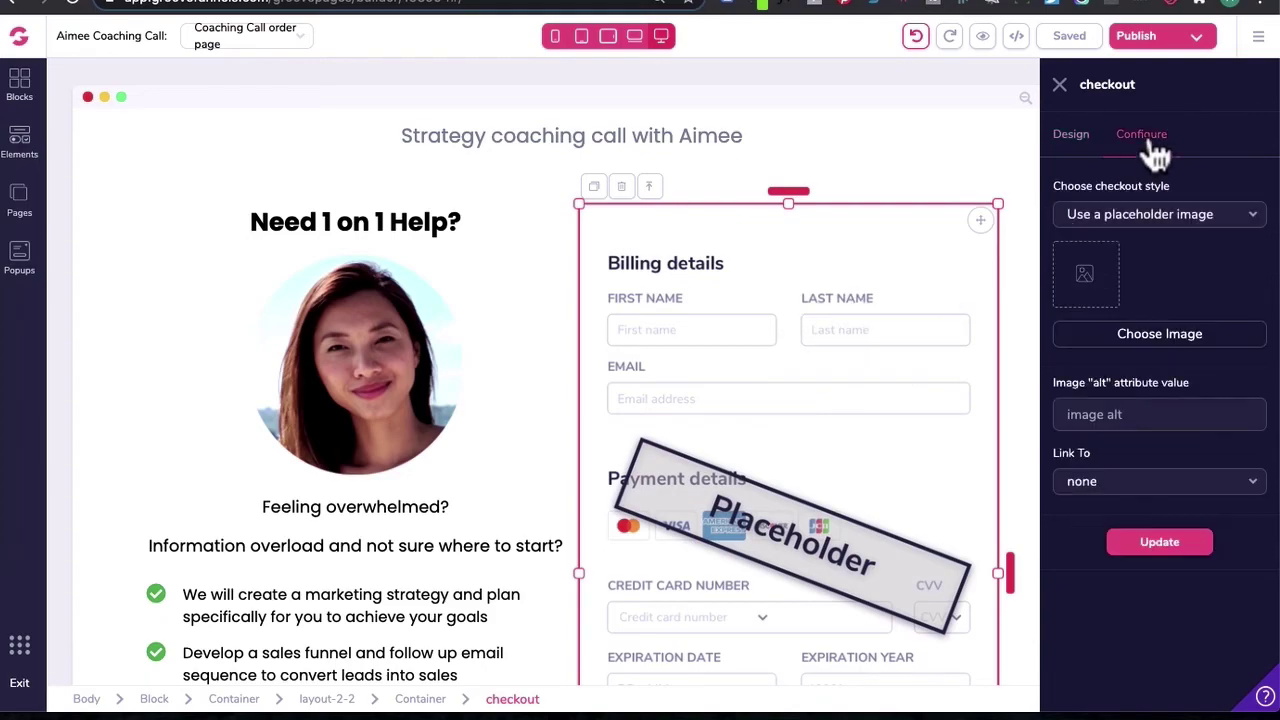
{"action": "left_click", "coordinate": [1165, 230]}
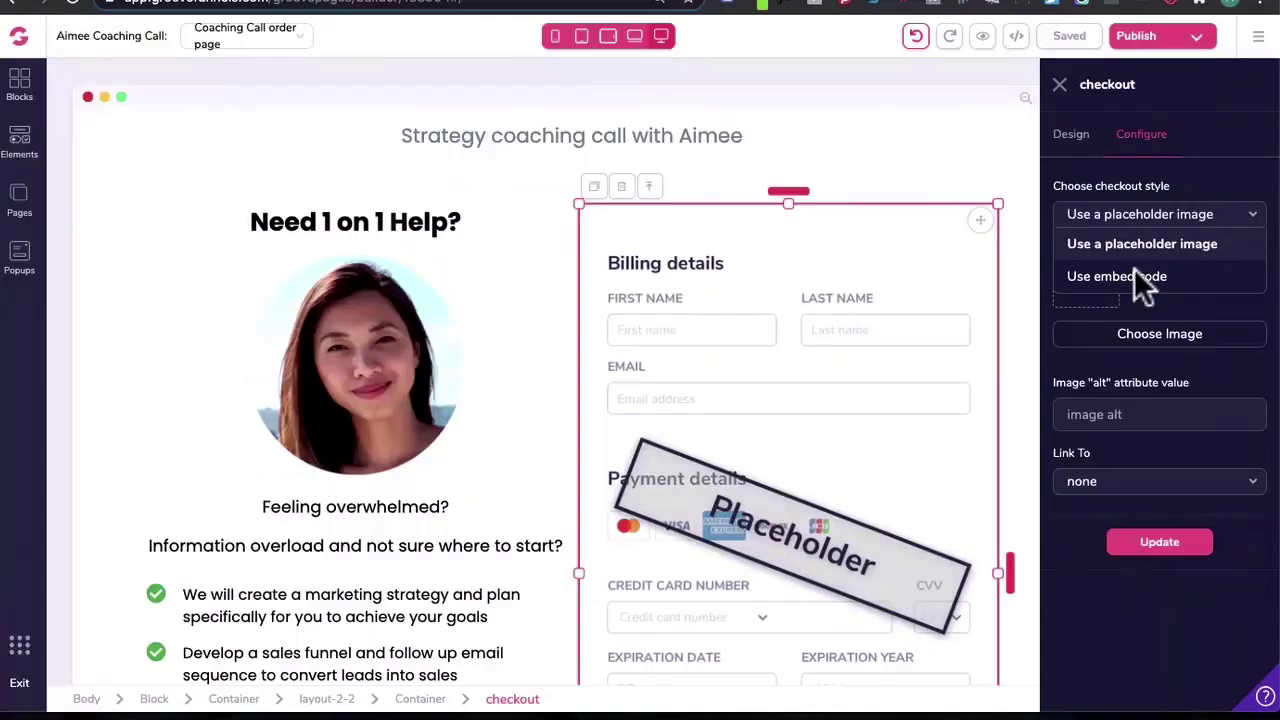
{"action": "left_click", "coordinate": [1134, 268]}
{"action": "left_click", "coordinate": [1175, 390]}
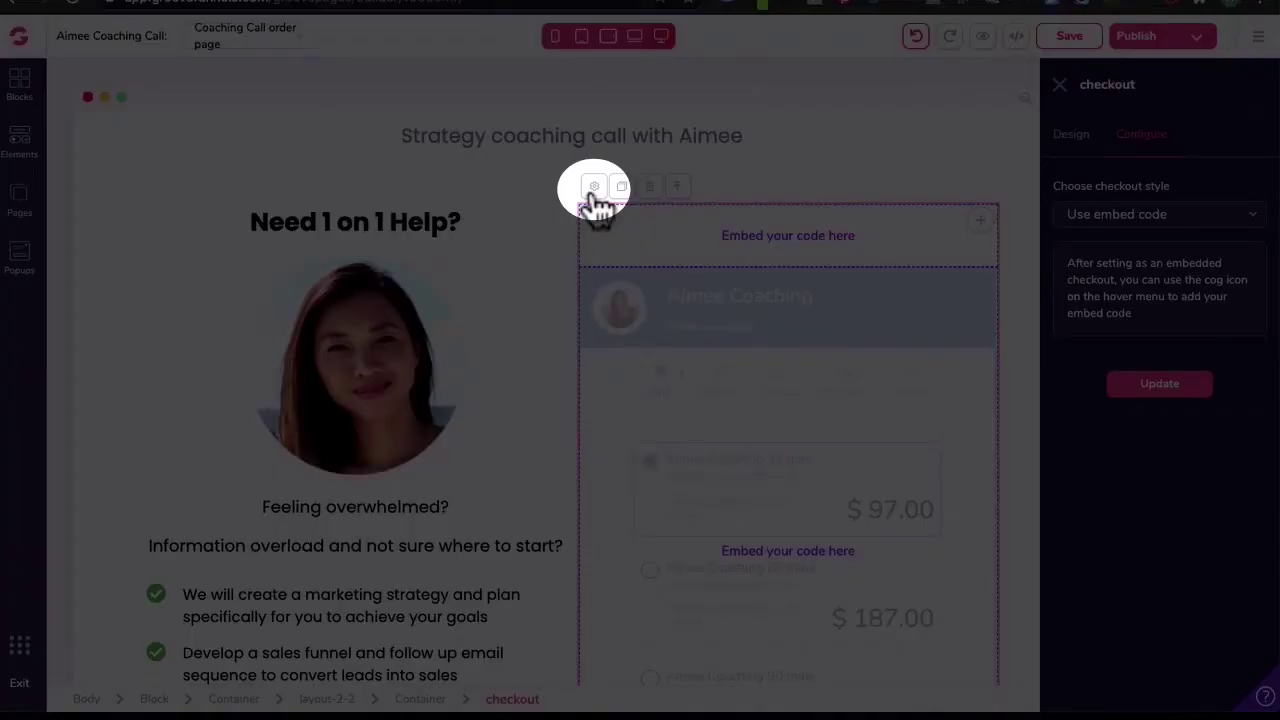
Step: Insert the copied multi-step embed code into the checkout element's source code and save the page
{"action": "left_click", "coordinate": [594, 190]}
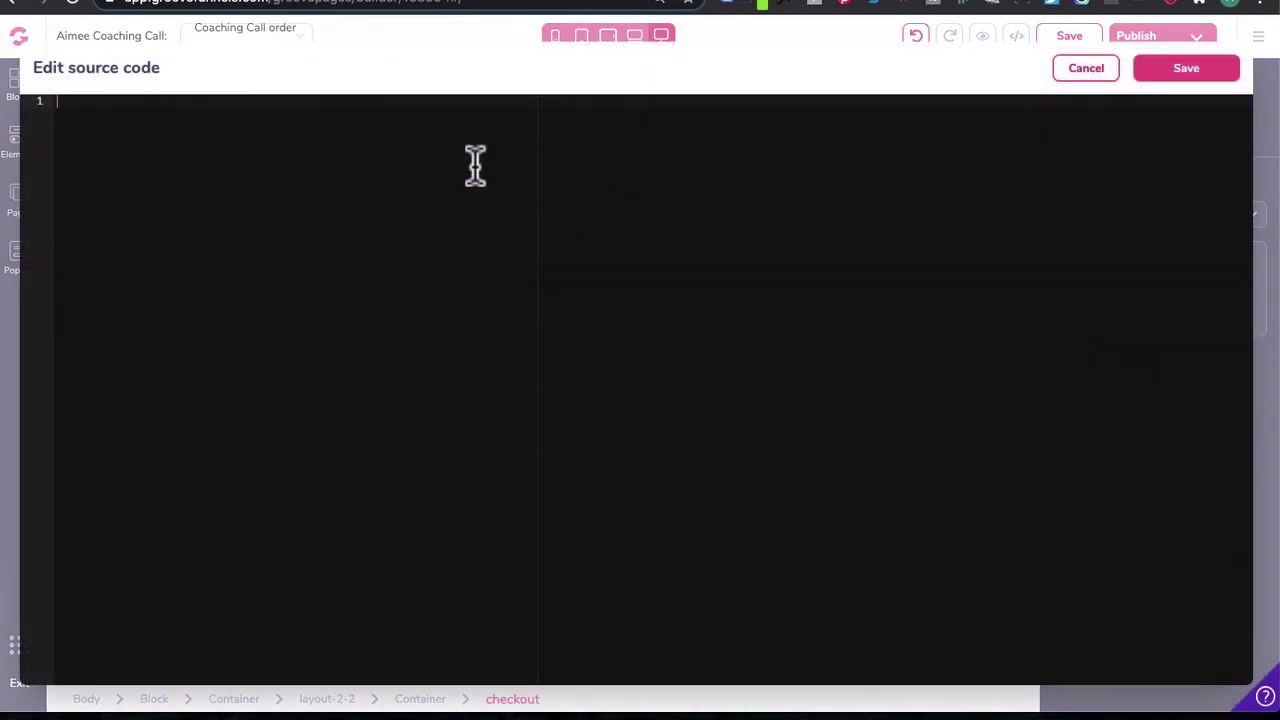
{"action": "key", "text": "ctrl+v"}
{"action": "left_click", "coordinate": [1200, 72]}
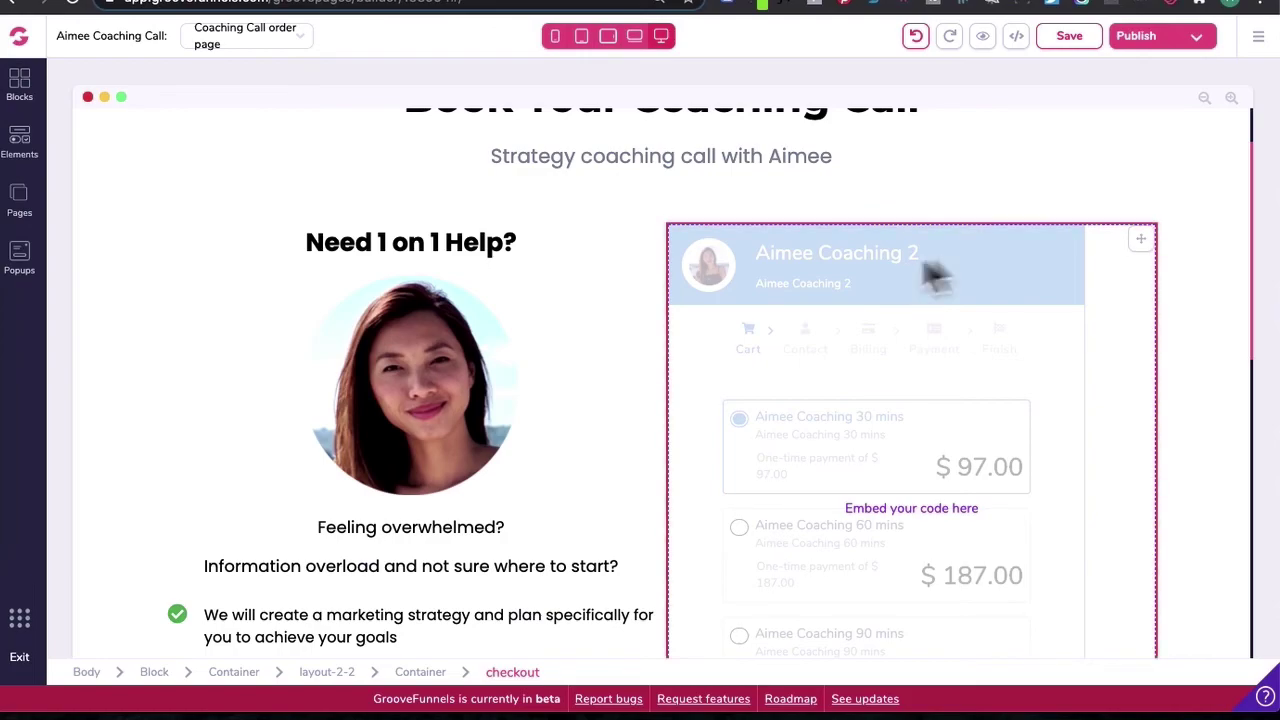
{"action": "left_click", "coordinate": [1066, 40]}
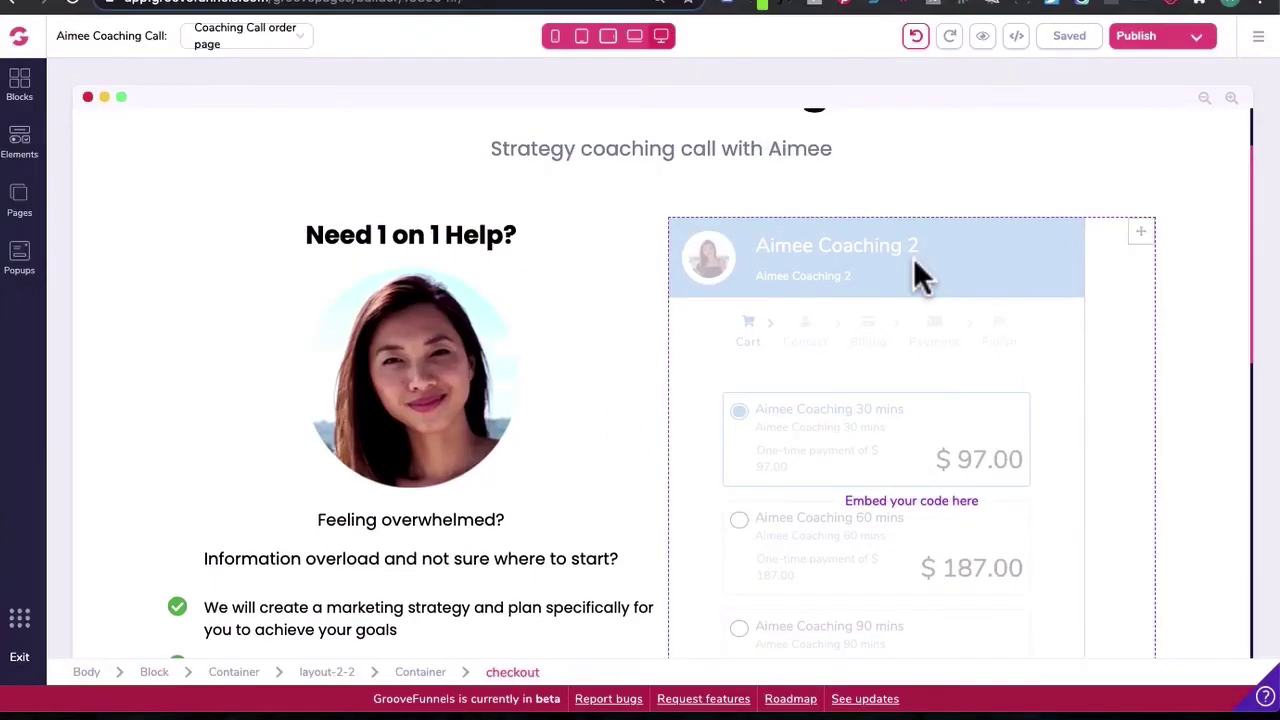
Step: Preview the order page and advance the multi-step checkout from the cart to the contact information stage
{"action": "scroll", "coordinate": [529, 440], "scroll_direction": "down", "scroll_amount": 3}
{"action": "scroll", "coordinate": [609, 340], "scroll_direction": "up", "scroll_amount": 3}
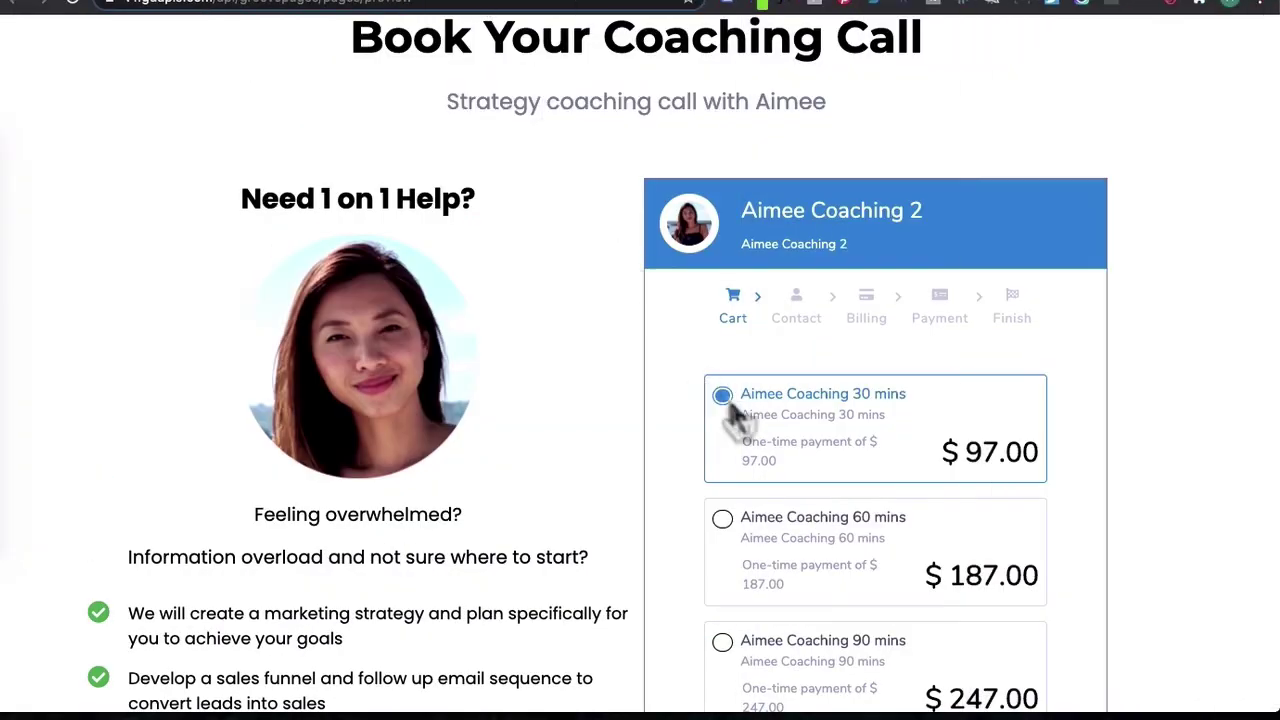
{"action": "scroll", "coordinate": [706, 377], "scroll_direction": "down", "scroll_amount": 1}
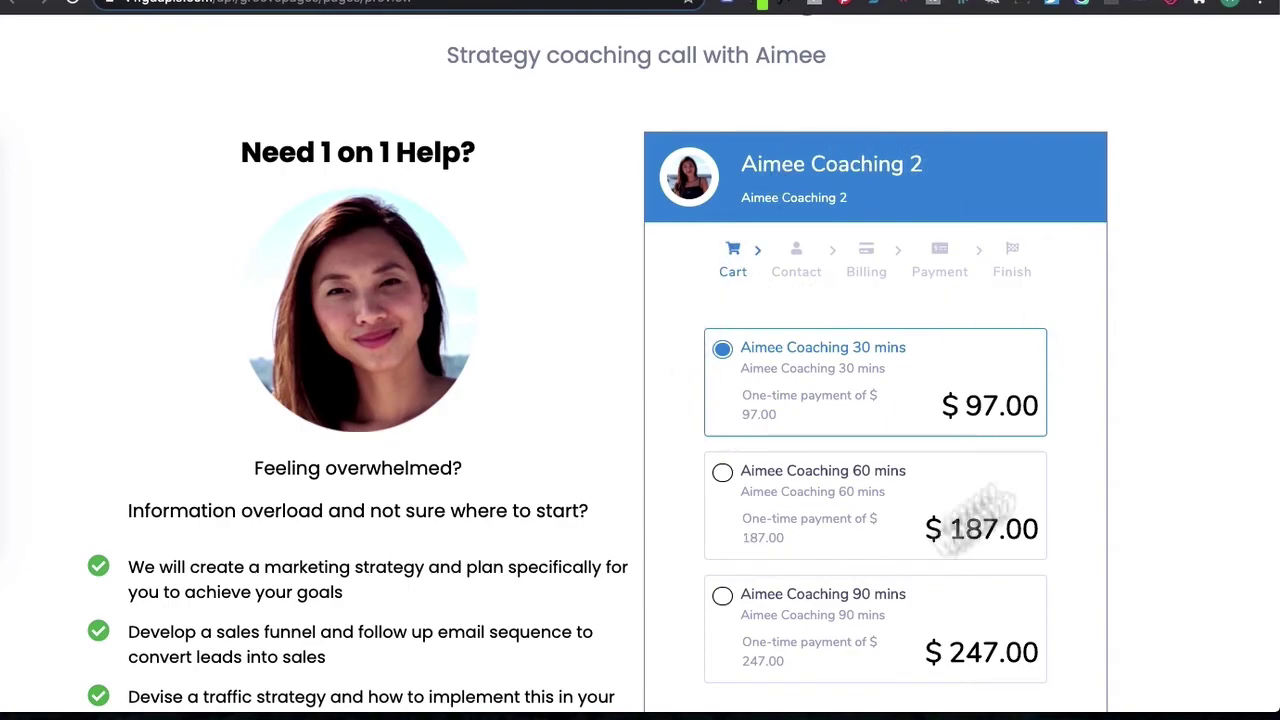
{"action": "scroll", "coordinate": [948, 380], "scroll_direction": "down", "scroll_amount": 2}
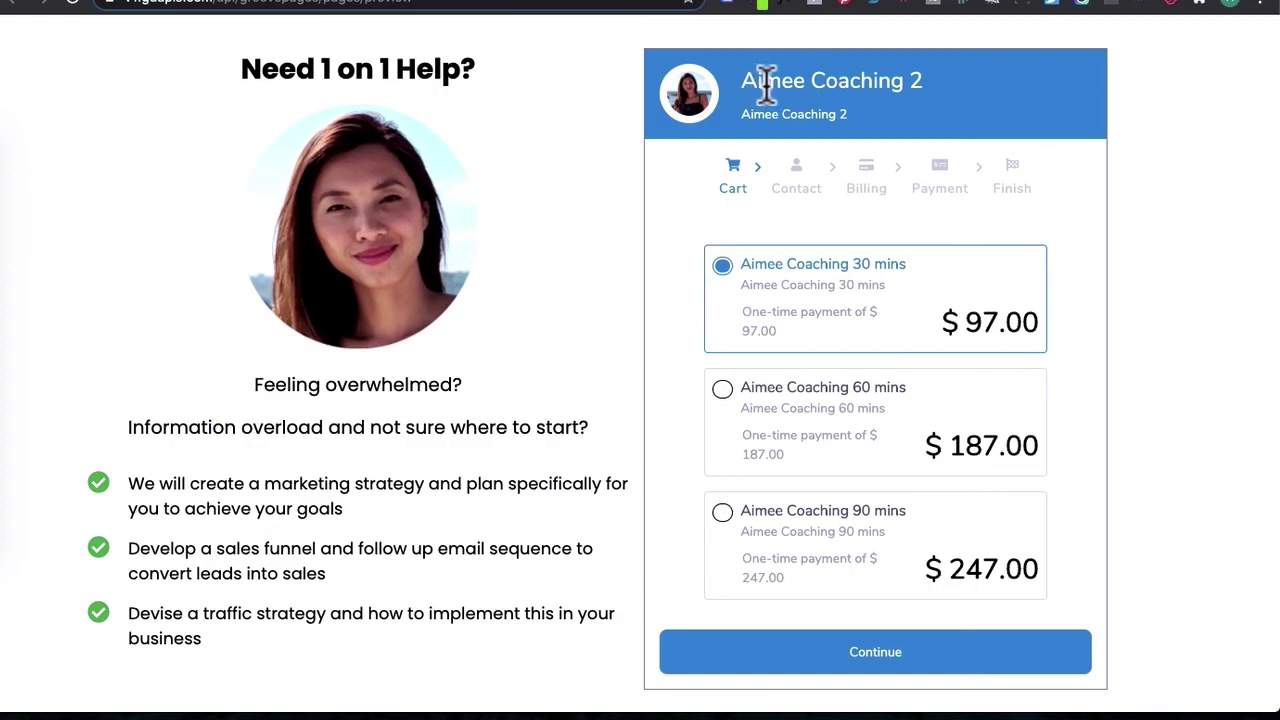
{"action": "scroll", "coordinate": [990, 150], "scroll_direction": "down", "scroll_amount": 4}
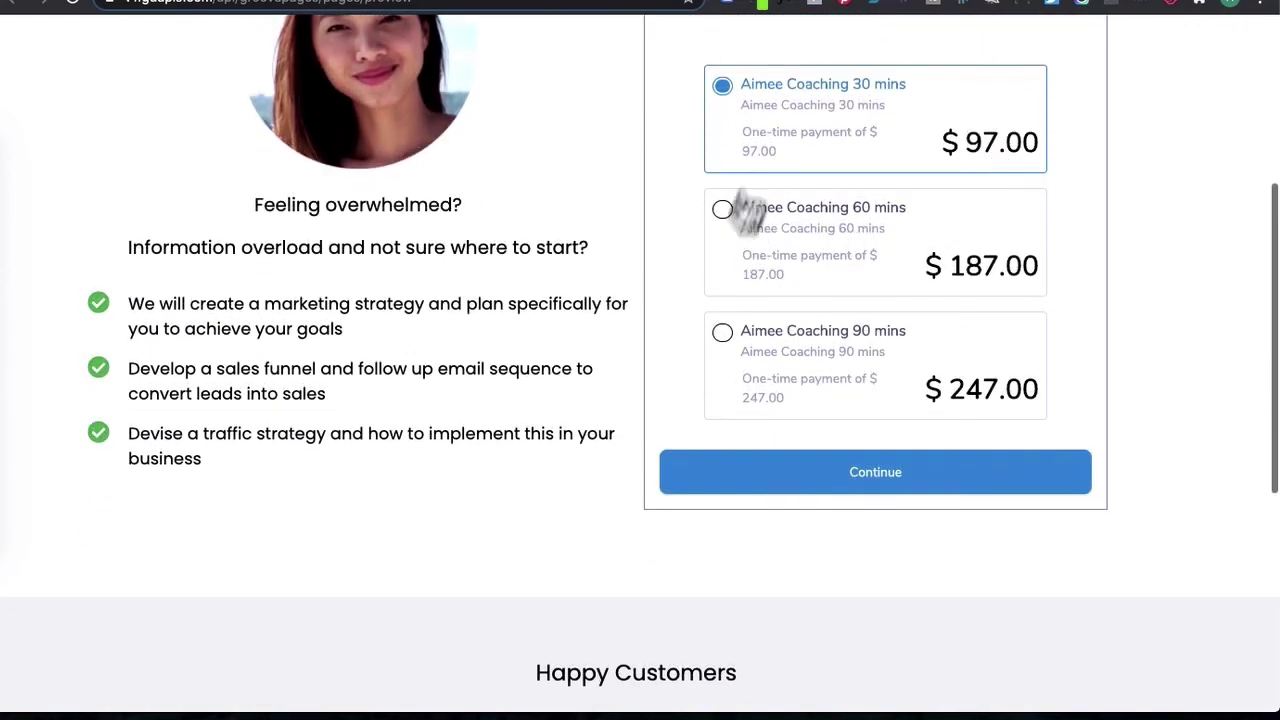
{"action": "left_click", "coordinate": [886, 478]}
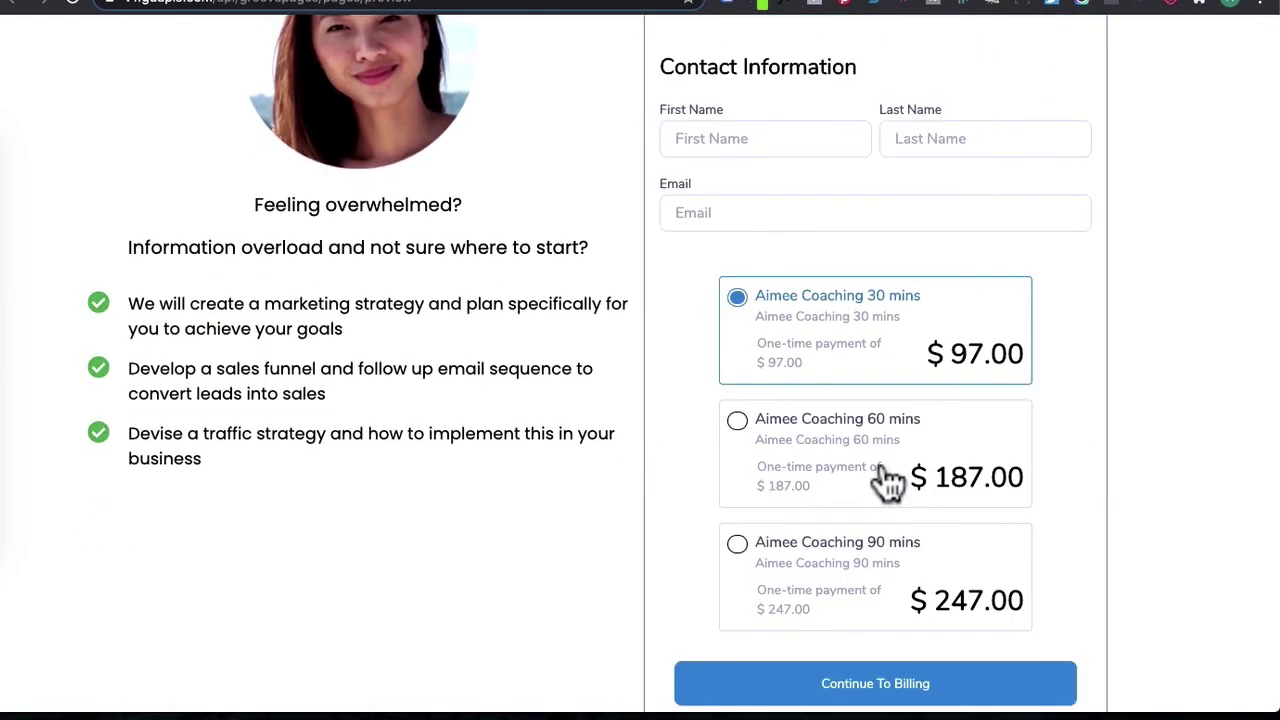
{"action": "scroll", "coordinate": [886, 480], "scroll_direction": "up", "scroll_amount": 2}
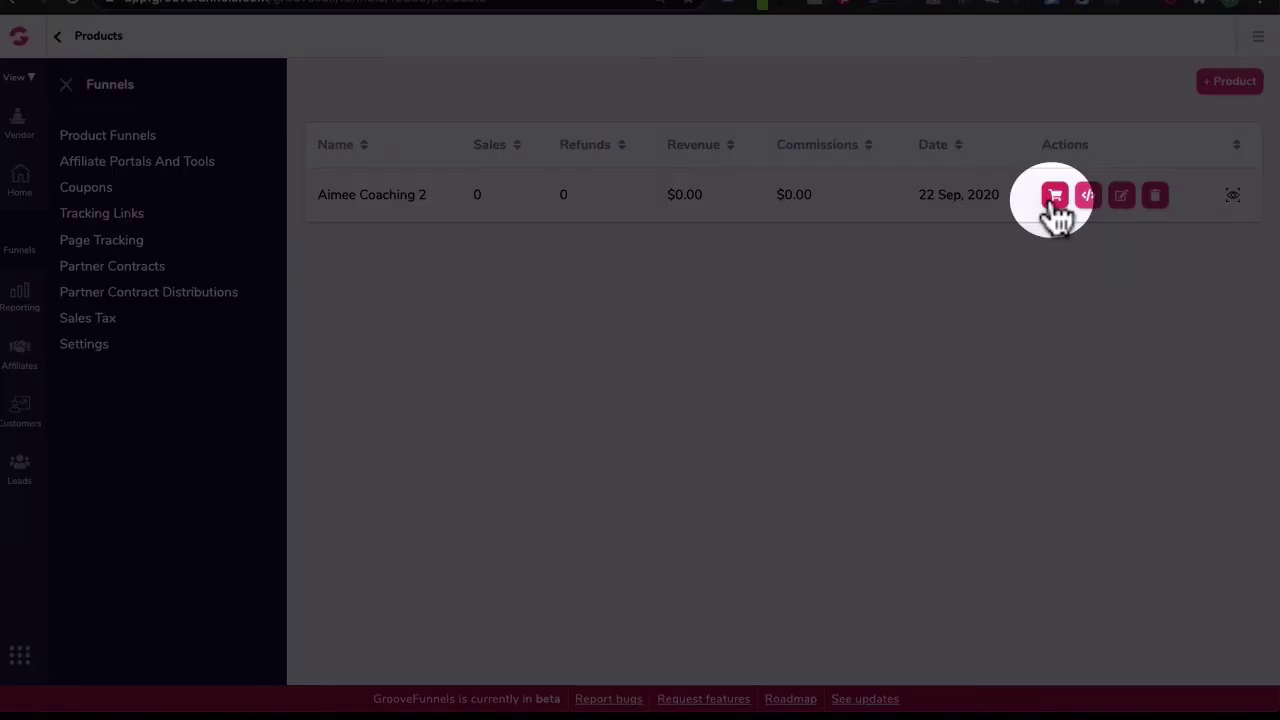
Step: Generate a multi-price, 1-step checkout for Aimee Coaching 2 with all three prices and copy its embed code
{"action": "left_click", "coordinate": [1055, 197]}
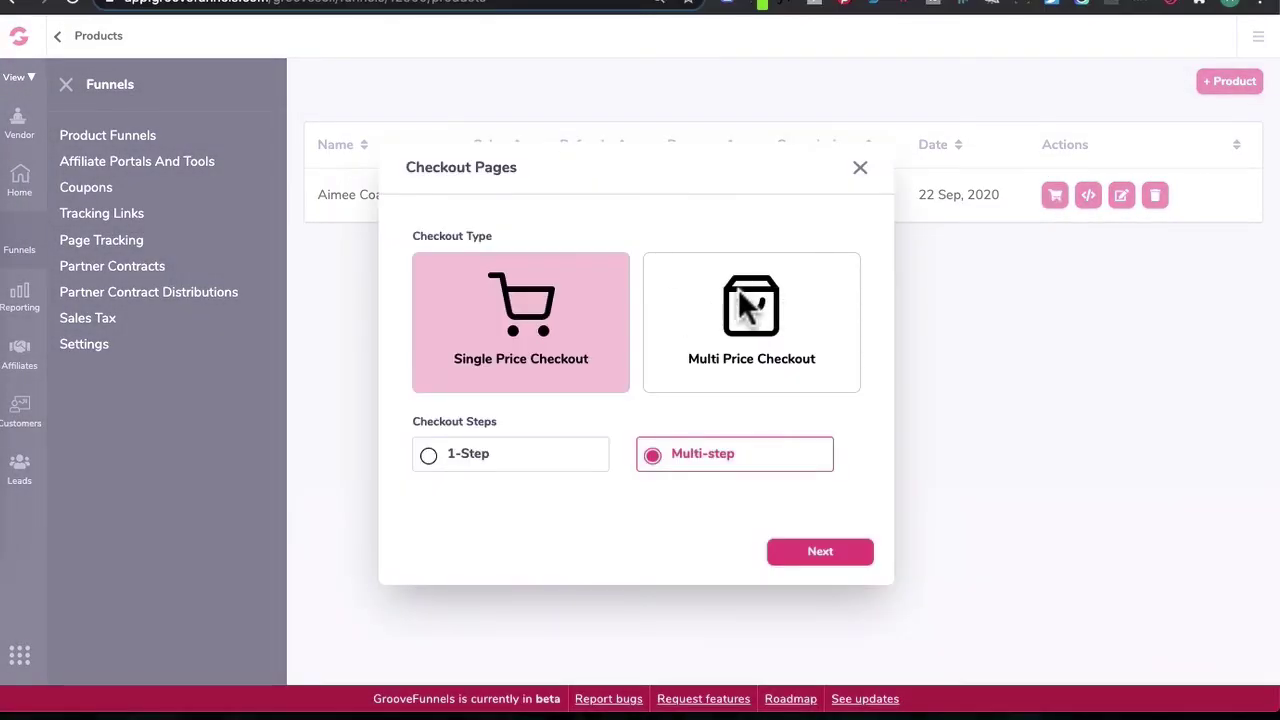
{"action": "left_click", "coordinate": [745, 305]}
{"action": "left_click", "coordinate": [466, 452]}
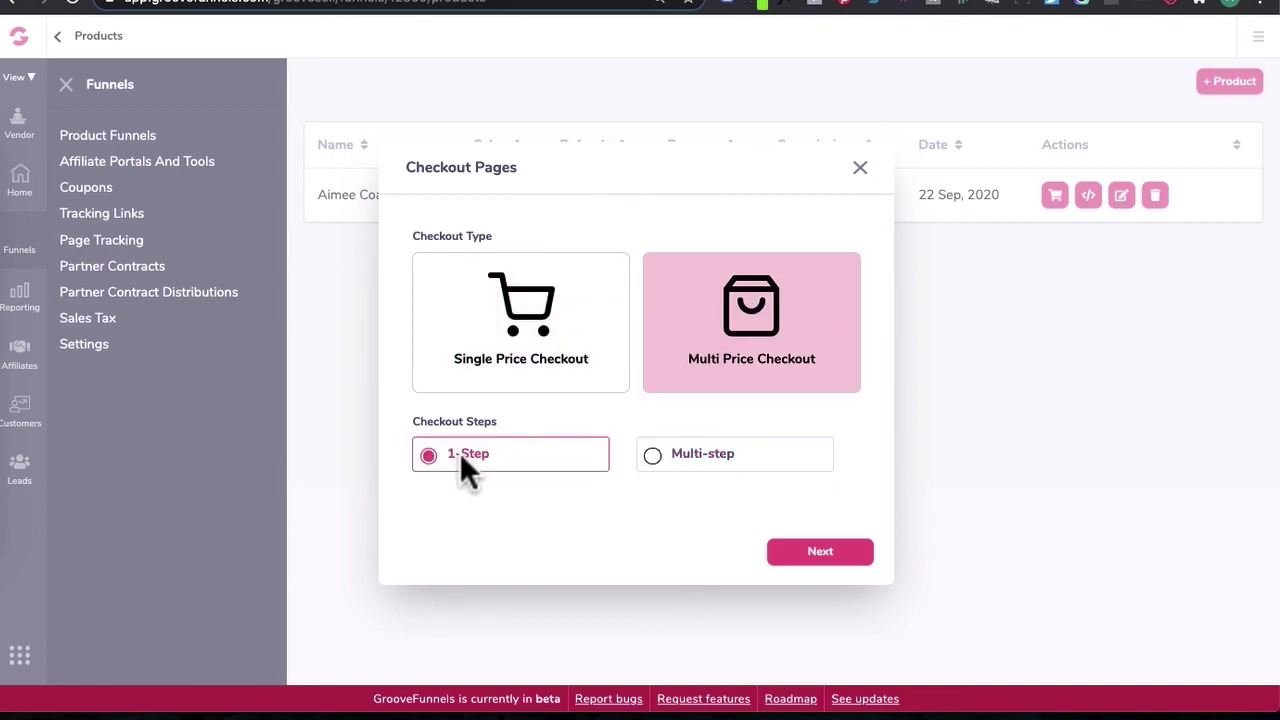
{"action": "left_click", "coordinate": [842, 560]}
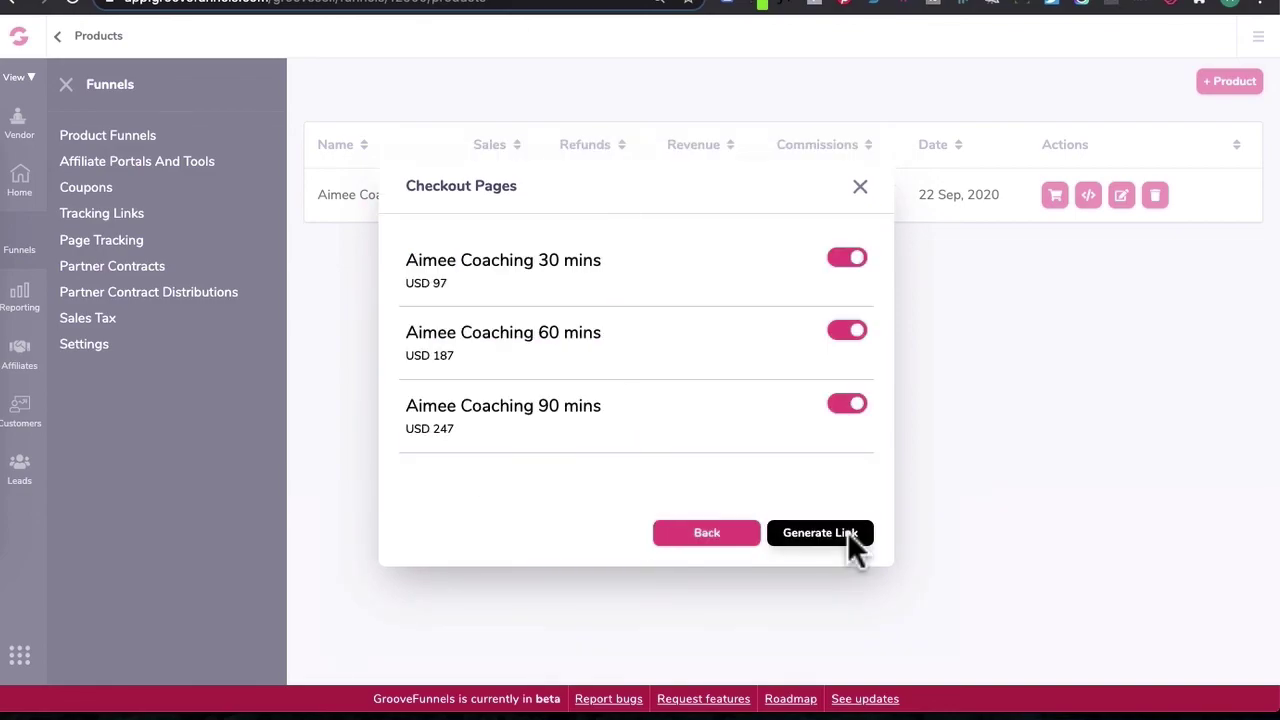
{"action": "left_click", "coordinate": [849, 537]}
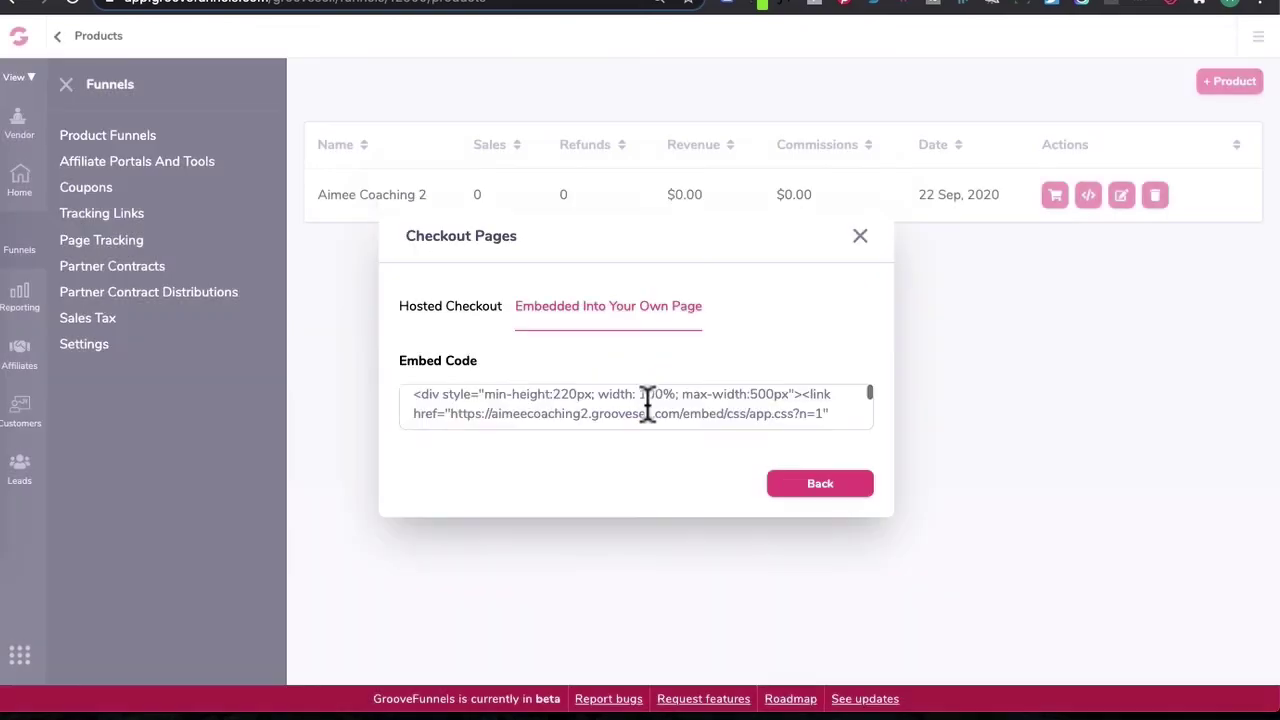
{"action": "left_click", "coordinate": [647, 403]}
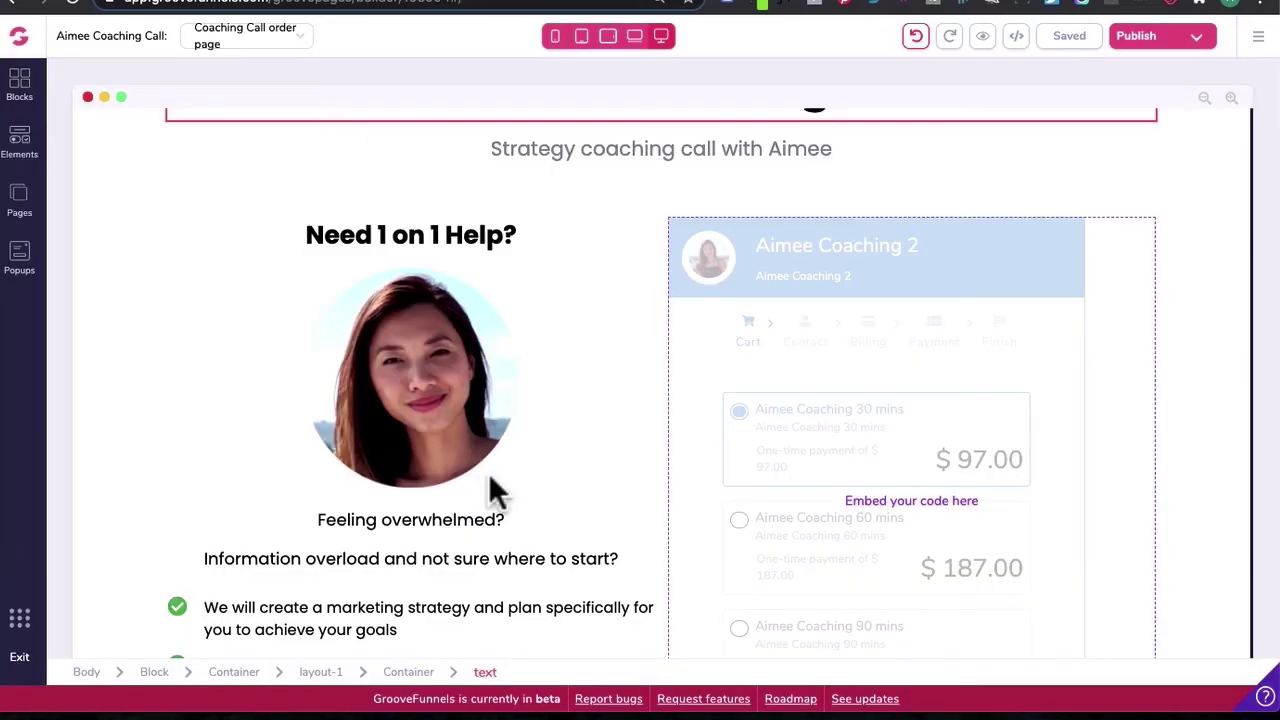
Step: Replace the order page checkout element's source code with the copied 1-step embed code and save it
{"action": "left_click", "coordinate": [957, 365]}
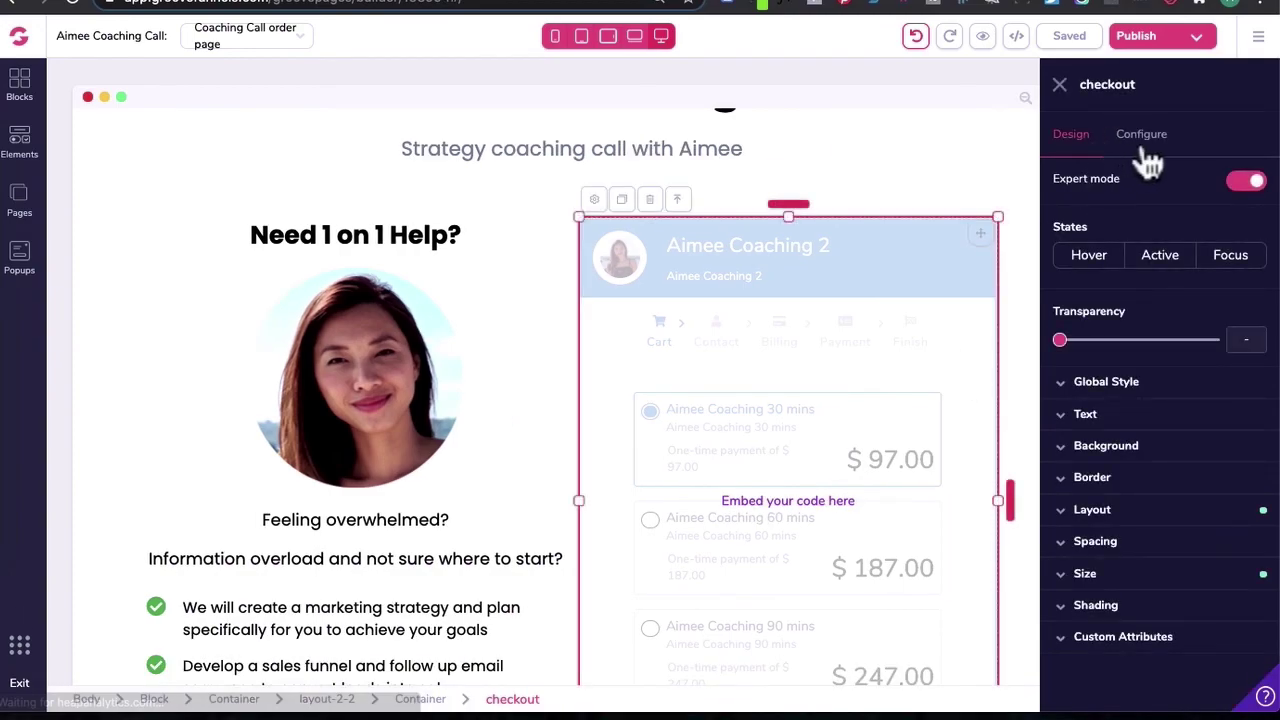
{"action": "left_click", "coordinate": [1141, 138]}
{"action": "left_click", "coordinate": [594, 199]}
{"action": "left_click", "coordinate": [546, 215]}
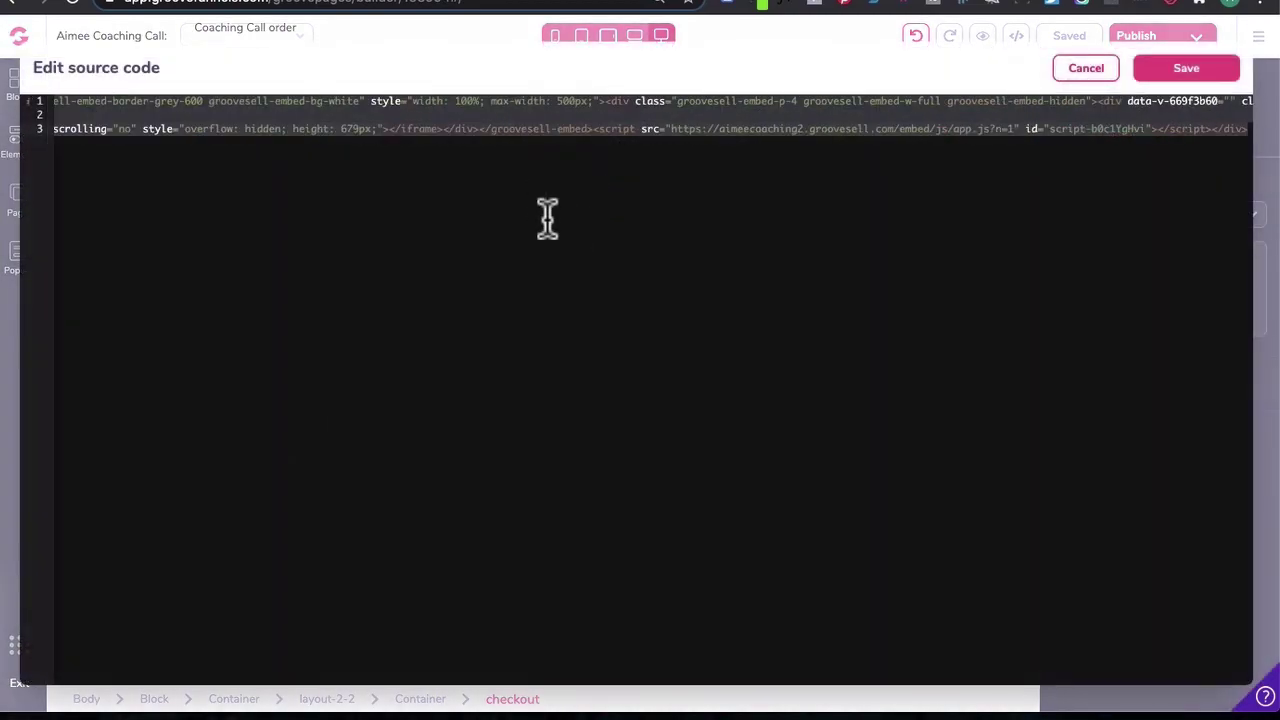
{"action": "key", "text": "super+a"}
{"action": "key", "text": "BackSpace"}
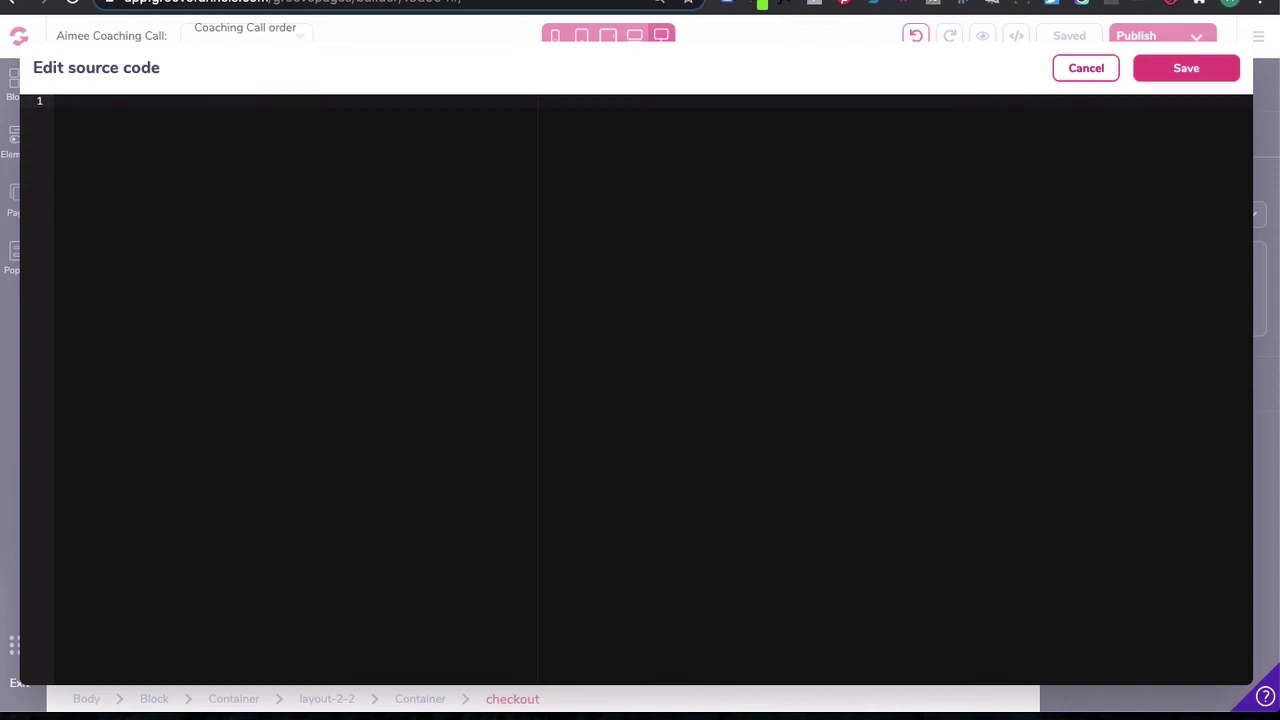
{"action": "key", "text": "super+v"}
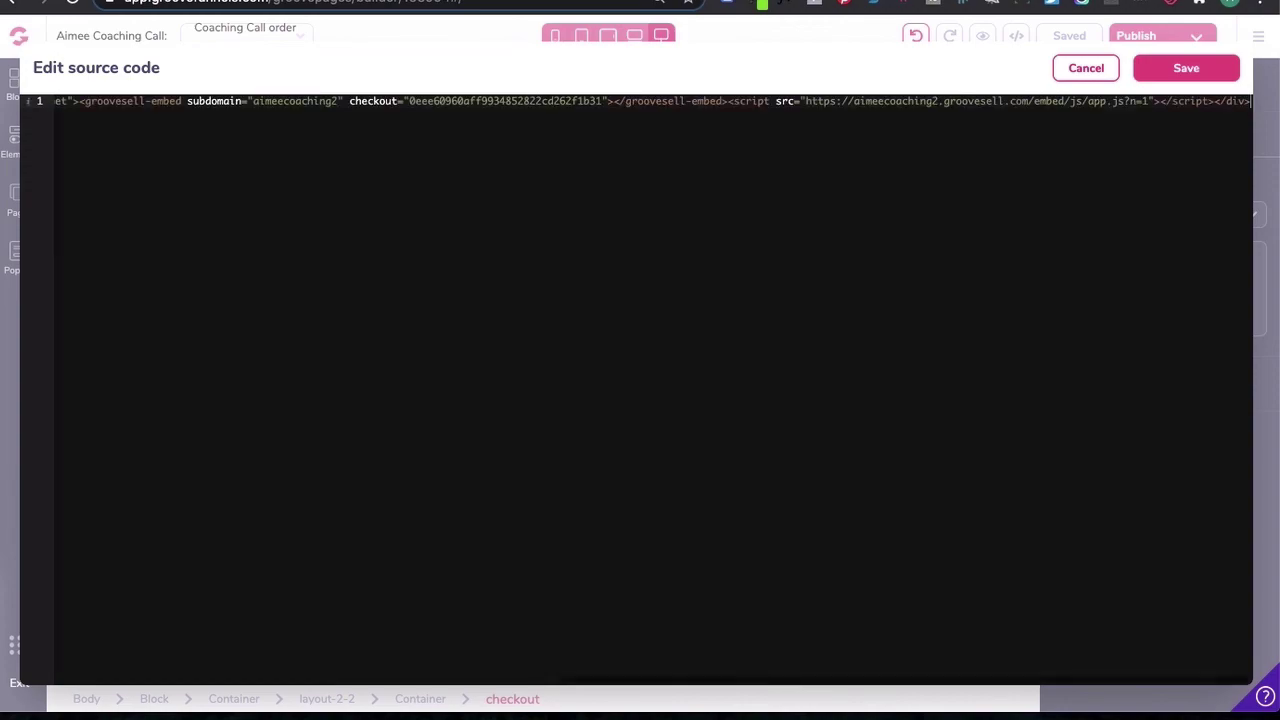
{"action": "left_click", "coordinate": [1183, 80]}
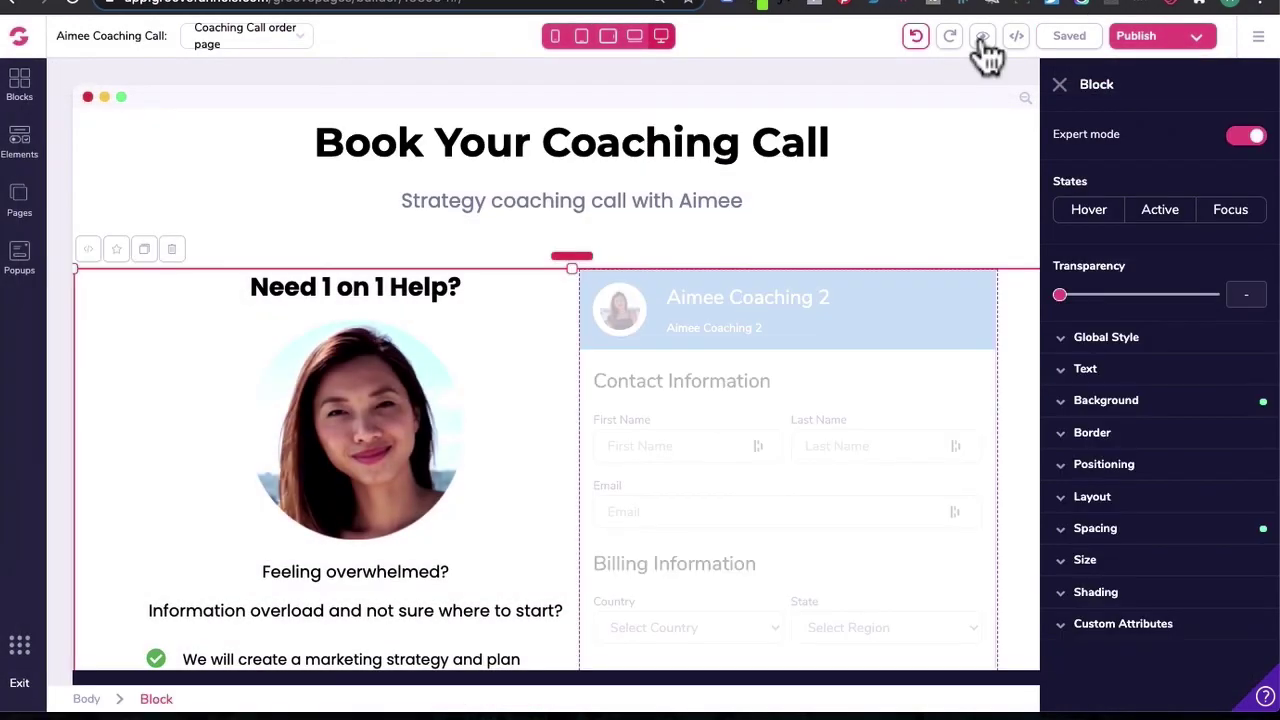
Step: Preview the order page and examine the 1-step checkout form from contact information through the payment section
{"action": "left_click", "coordinate": [982, 38]}
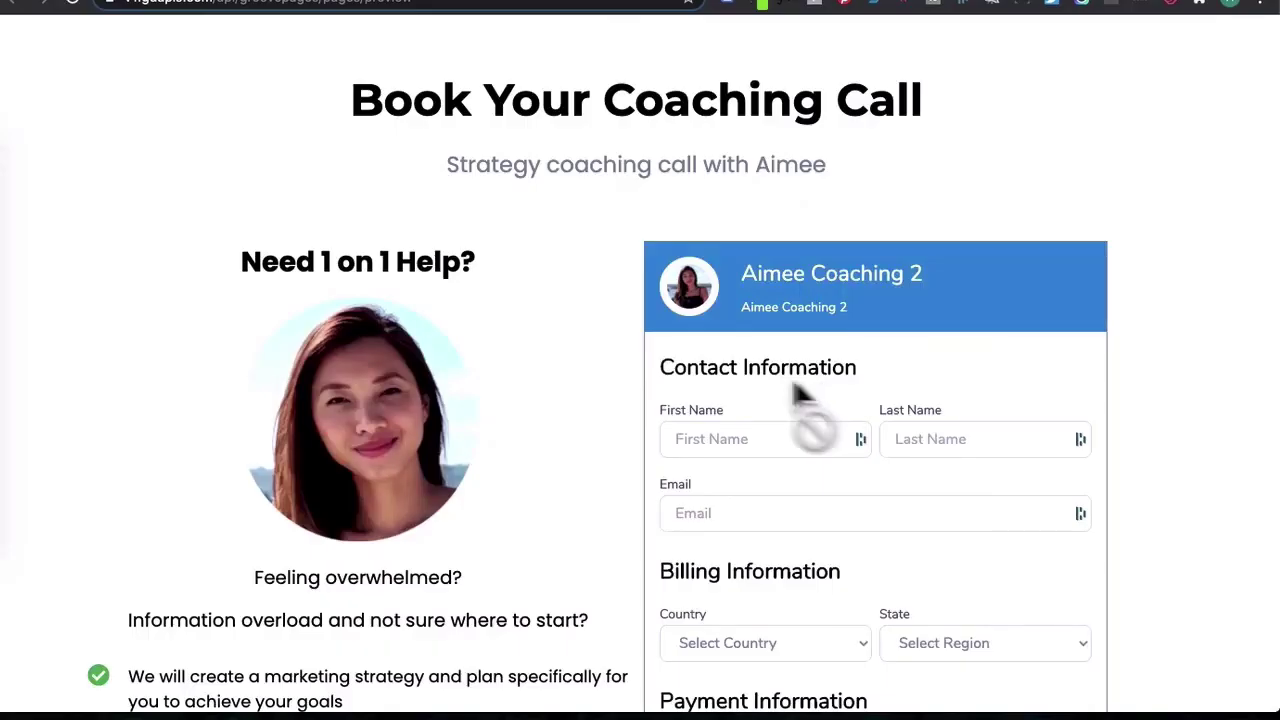
{"action": "scroll", "coordinate": [997, 471], "scroll_direction": "down", "scroll_amount": 2}
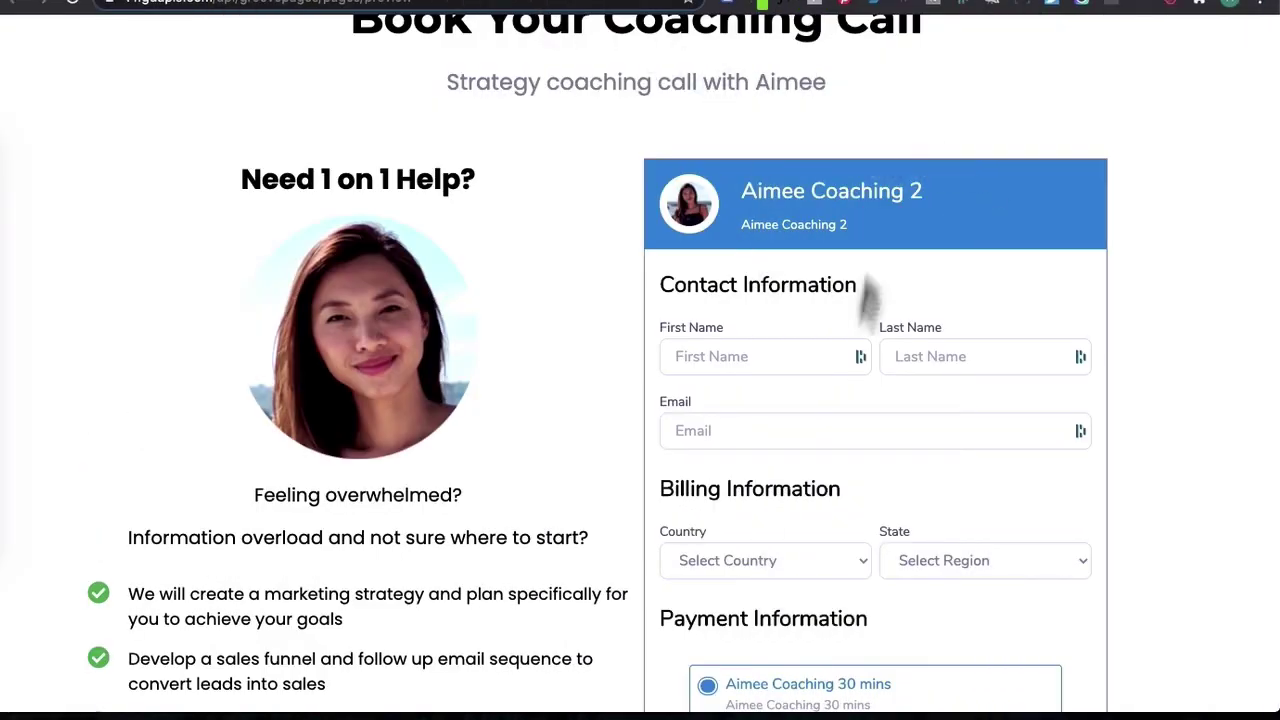
{"action": "scroll", "coordinate": [846, 417], "scroll_direction": "down", "scroll_amount": 3}
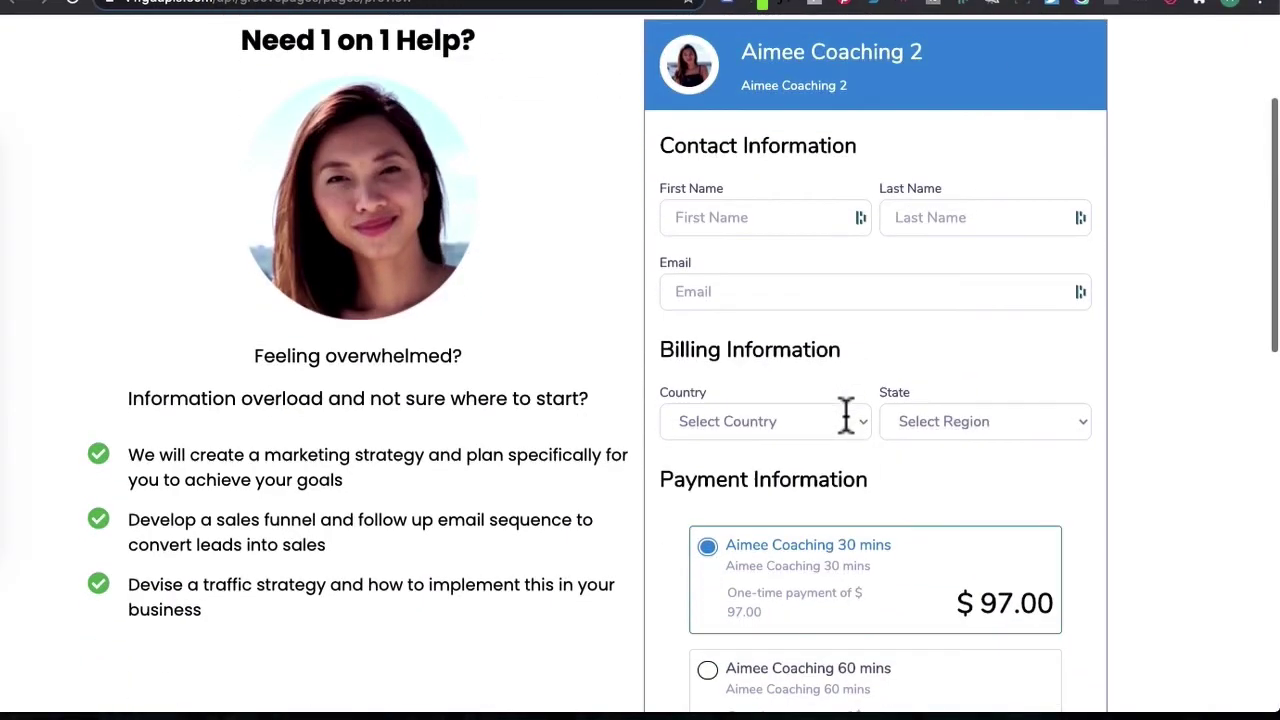
{"action": "scroll", "coordinate": [830, 665], "scroll_direction": "down", "scroll_amount": 5}
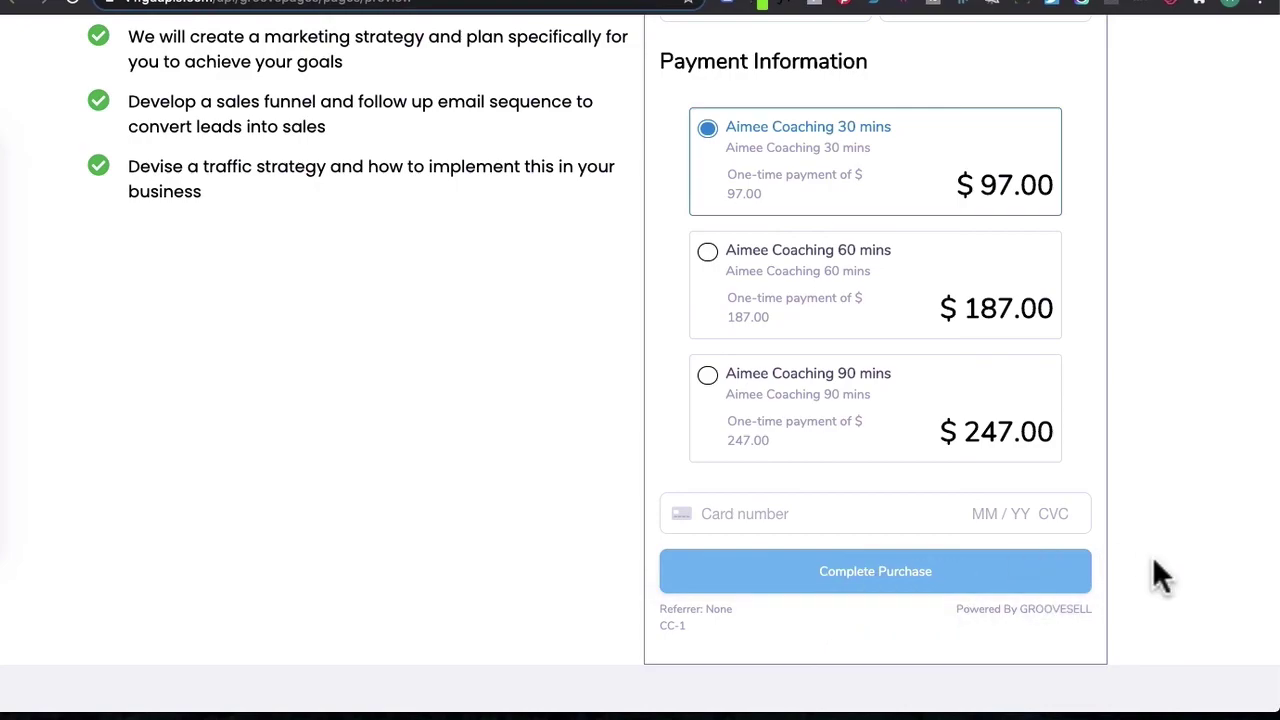
{"action": "scroll", "coordinate": [1152, 556], "scroll_direction": "up", "scroll_amount": 6}
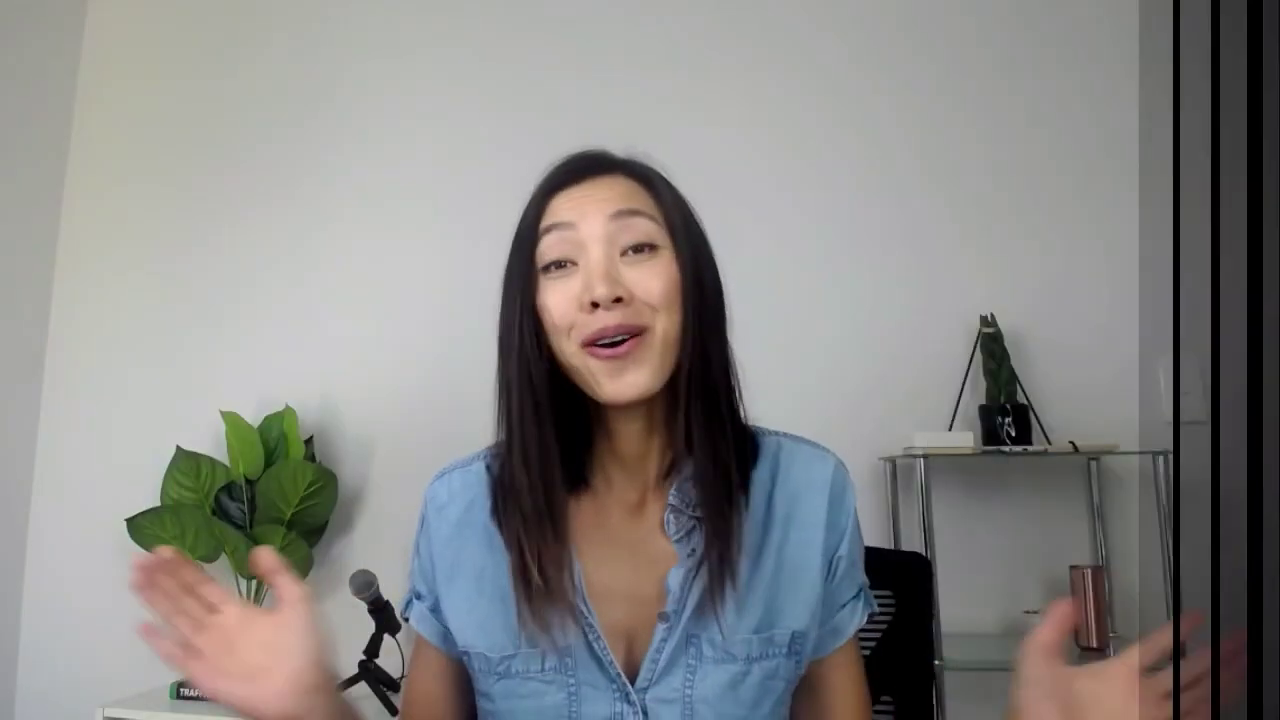